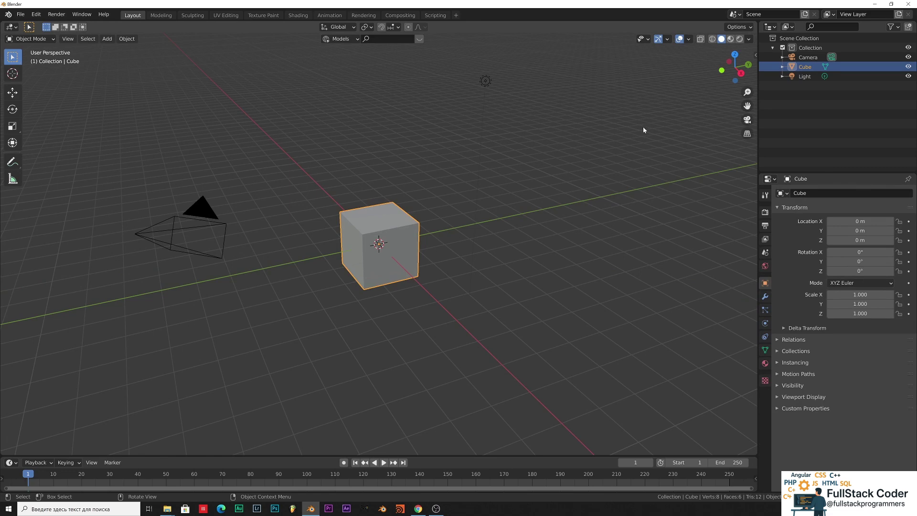
# Delete all default objects from the scene and add a mesh cylinder at the origin.
pyautogui.press('a')
pyautogui.press('Delete')
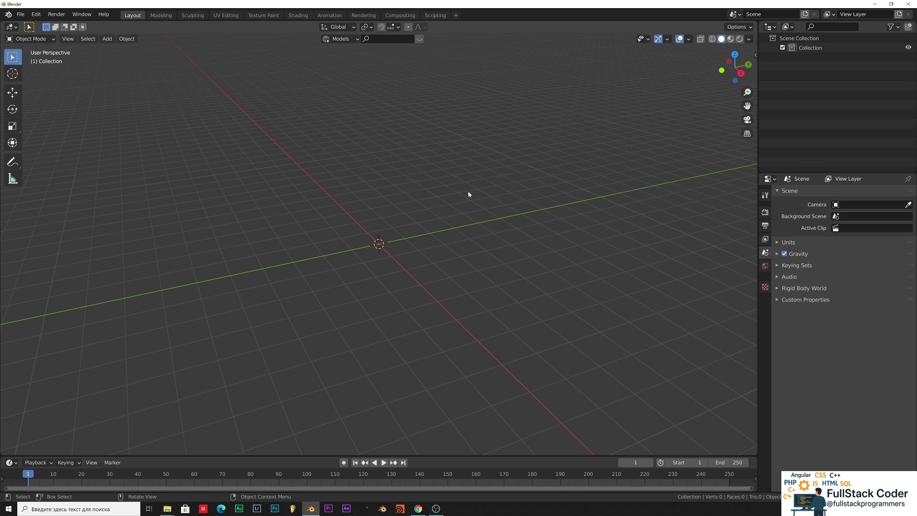
pyautogui.hotkey('shift', 'a')
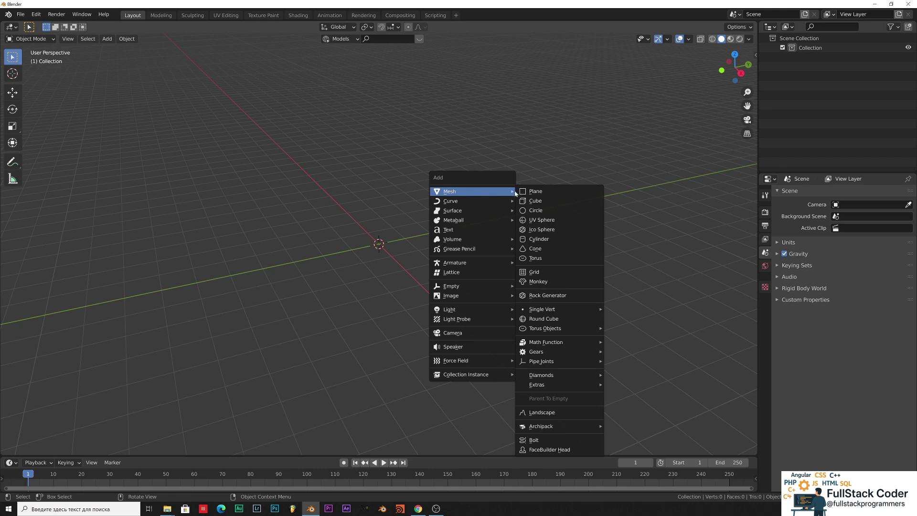
pyautogui.click(543, 239)
pyautogui.moveTo(421, 247); pyautogui.dragTo(332, 213, button='middle')
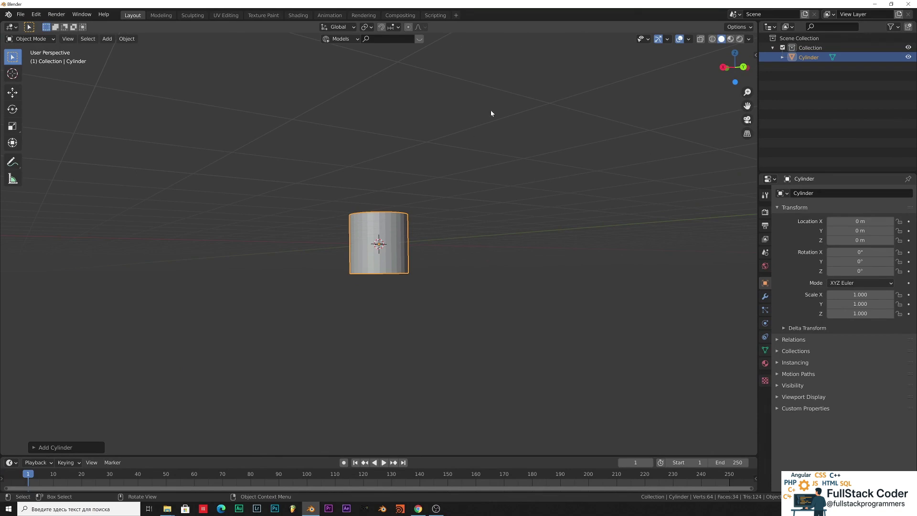
pyautogui.moveTo(434, 162); pyautogui.dragTo(476, 162, button='middle')
pyautogui.scroll(6, 430, 191)
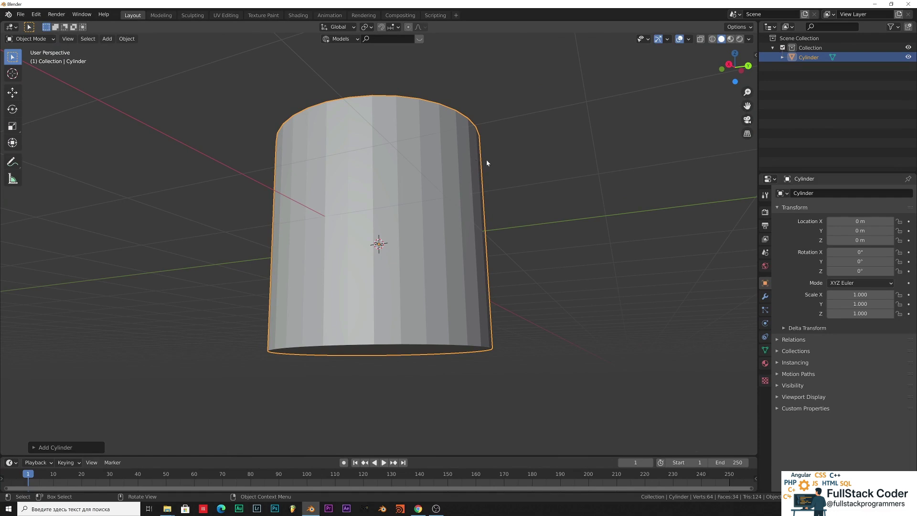
pyautogui.scroll(-5, 486, 160)
pyautogui.moveTo(507, 210); pyautogui.dragTo(465, 253, button='middle')
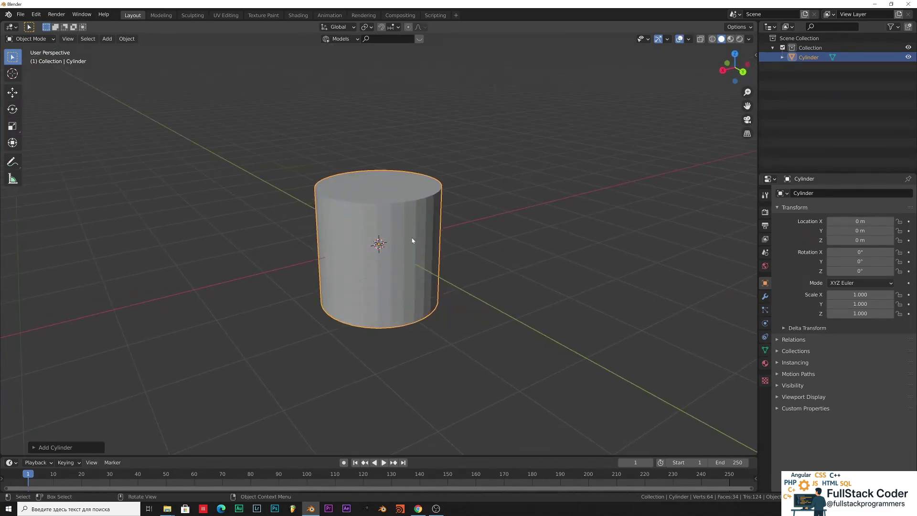
# Move the cylinder up along the Z axis to about 1.03 m so its base rests near the ground plane.
pyautogui.press('g')
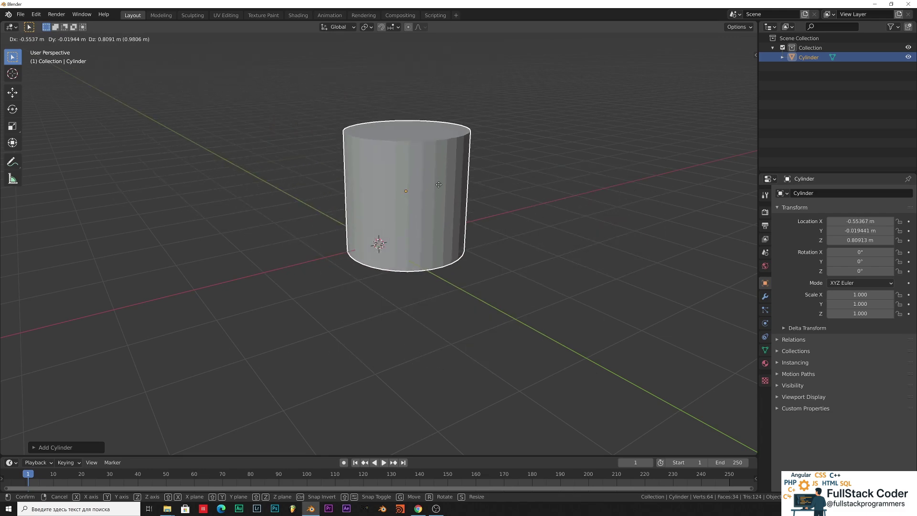
pyautogui.press('Escape')
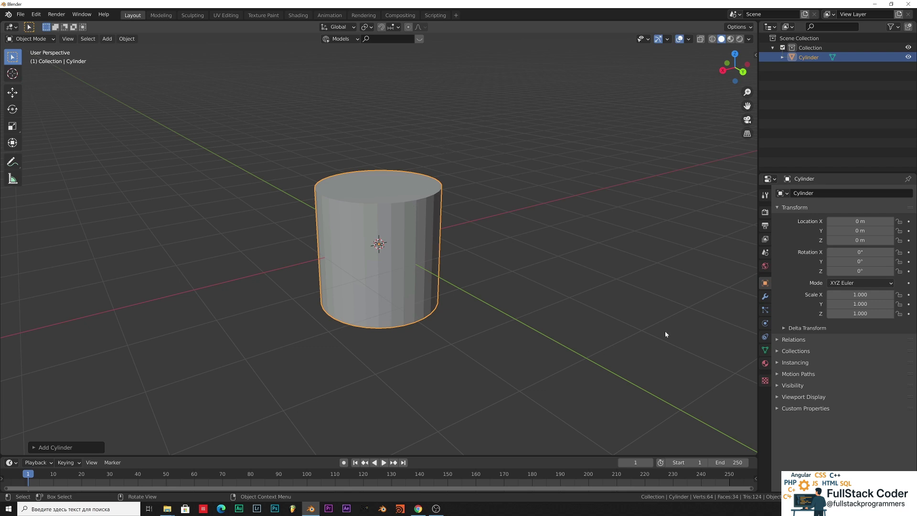
pyautogui.press('g')
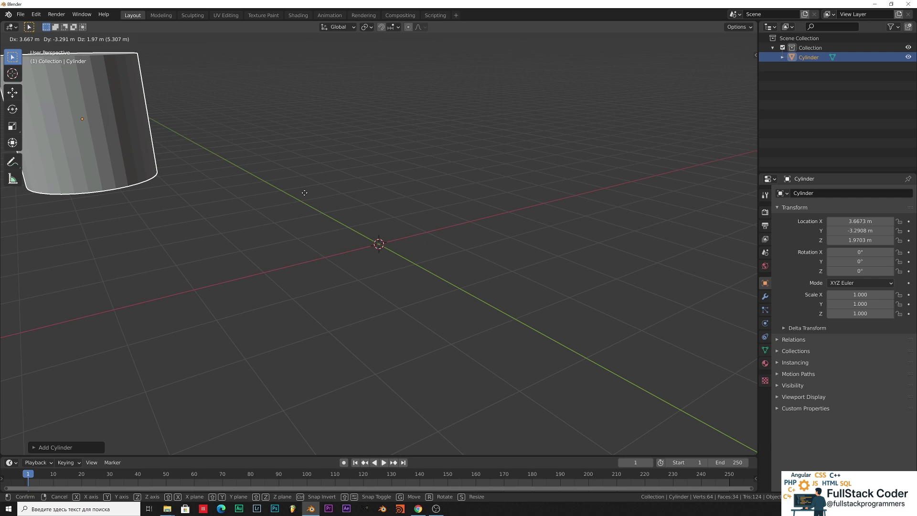
pyautogui.press('z')
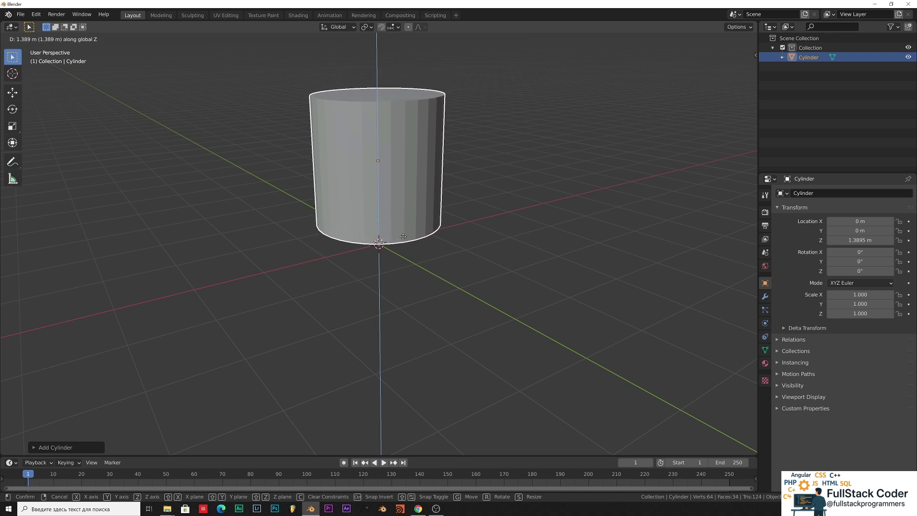
pyautogui.click(403, 238)
pyautogui.moveTo(487, 231); pyautogui.dragTo(478, 210, button='middle')
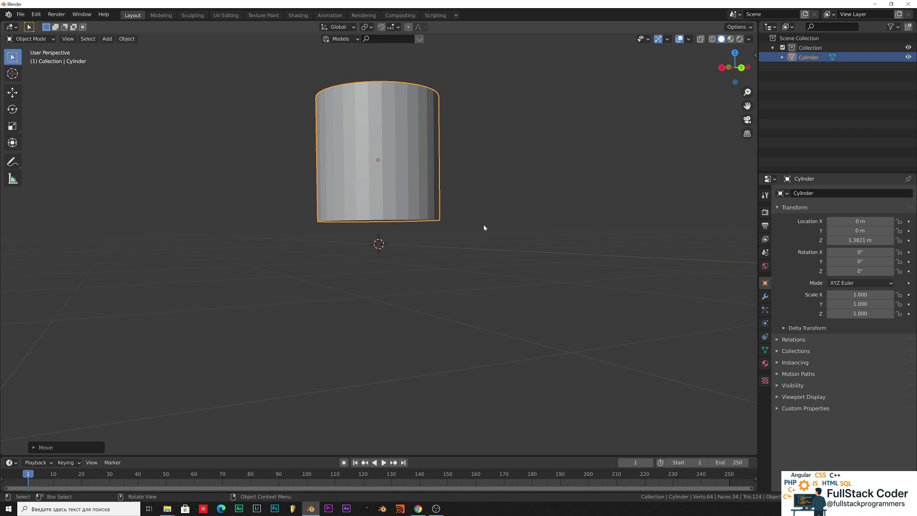
pyautogui.press('g')
pyautogui.press('z')
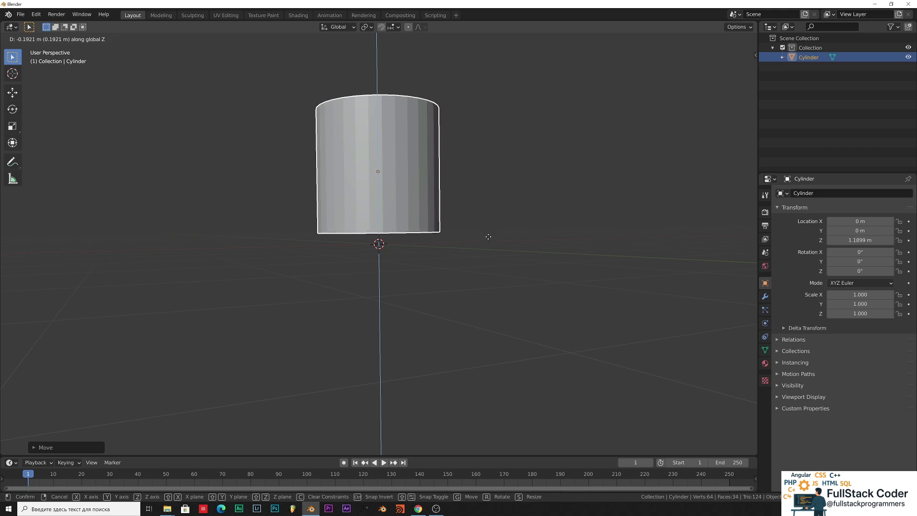
pyautogui.click(489, 246)
pyautogui.moveTo(498, 207); pyautogui.dragTo(505, 302, button='middle')
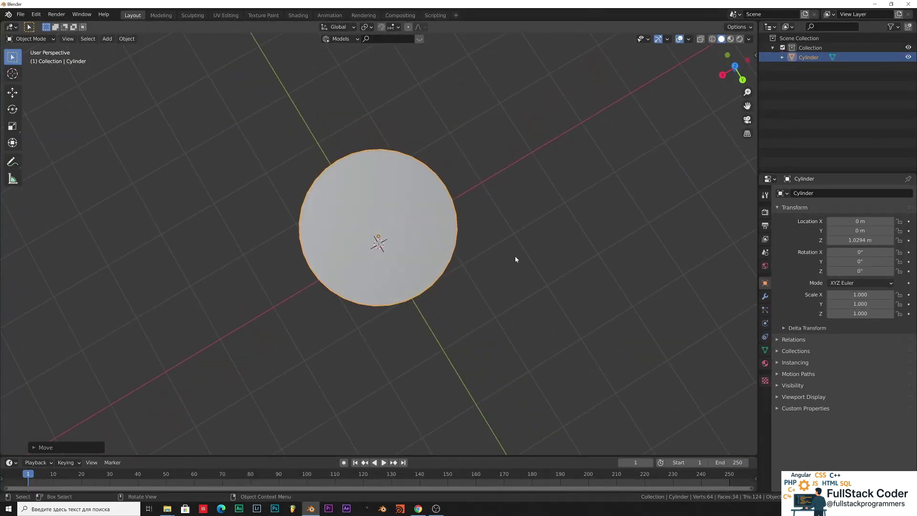
pyautogui.moveTo(489, 258); pyautogui.dragTo(520, 88, button='middle')
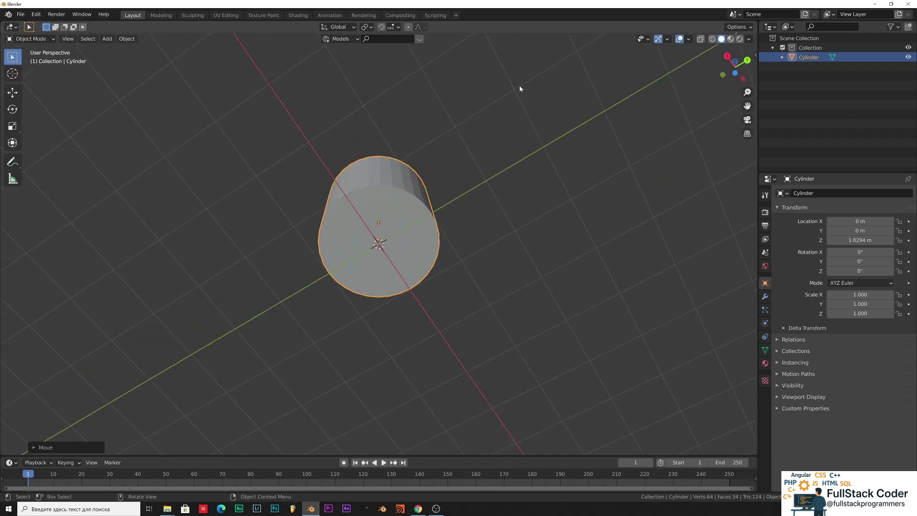
# Put the cylinder into Edit Mode and switch to edge selection.
pyautogui.click(385, 218)
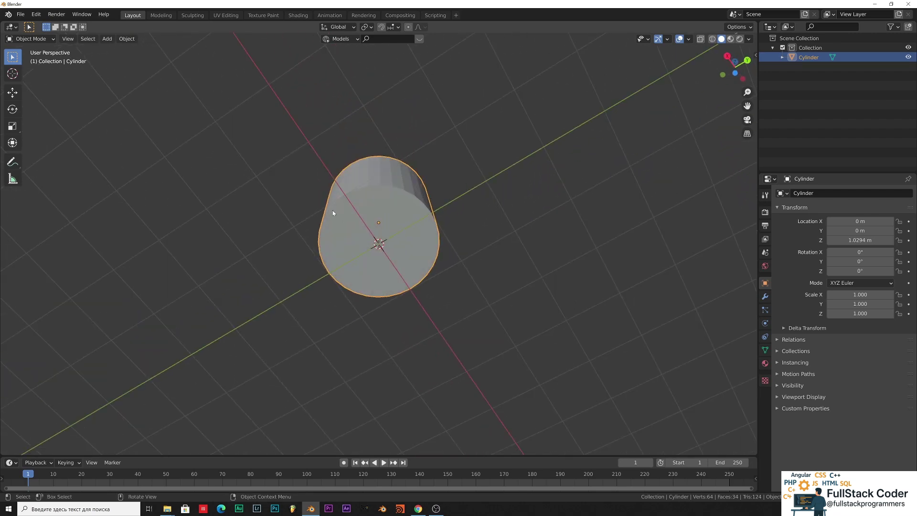
pyautogui.moveTo(388, 156); pyautogui.dragTo(405, 171, button='middle')
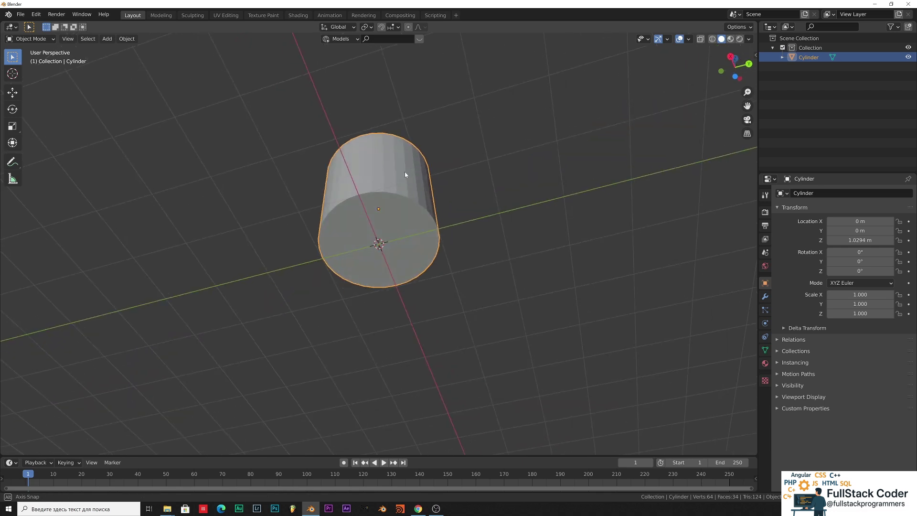
pyautogui.click(33, 39)
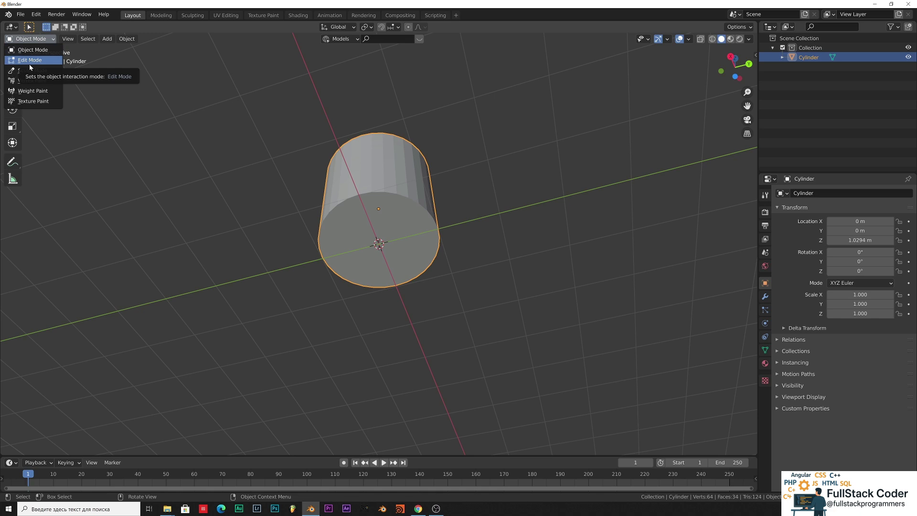
pyautogui.click(29, 63)
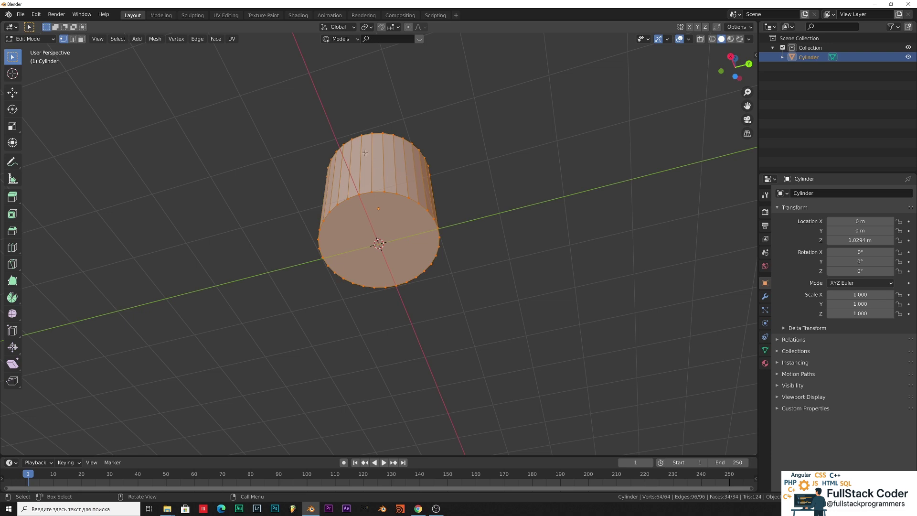
pyautogui.moveTo(298, 125); pyautogui.dragTo(254, 162, button='middle')
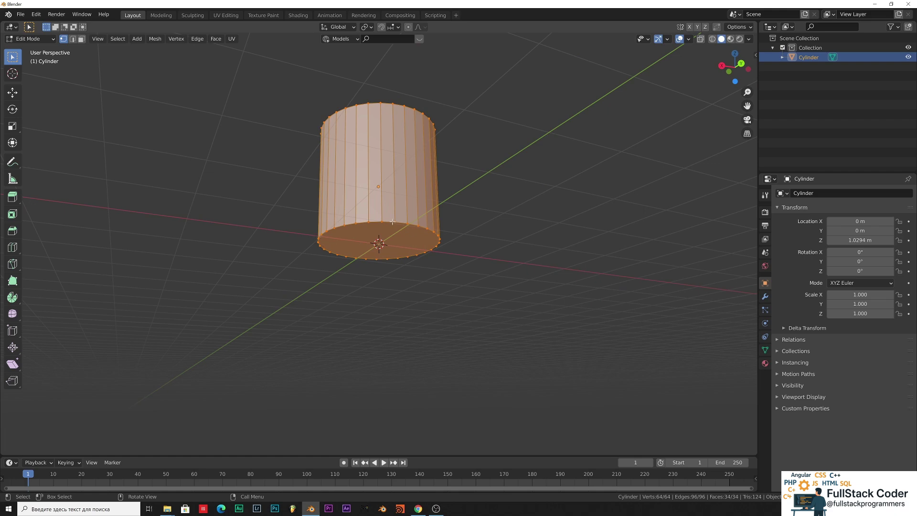
pyautogui.scroll(6, 385, 223)
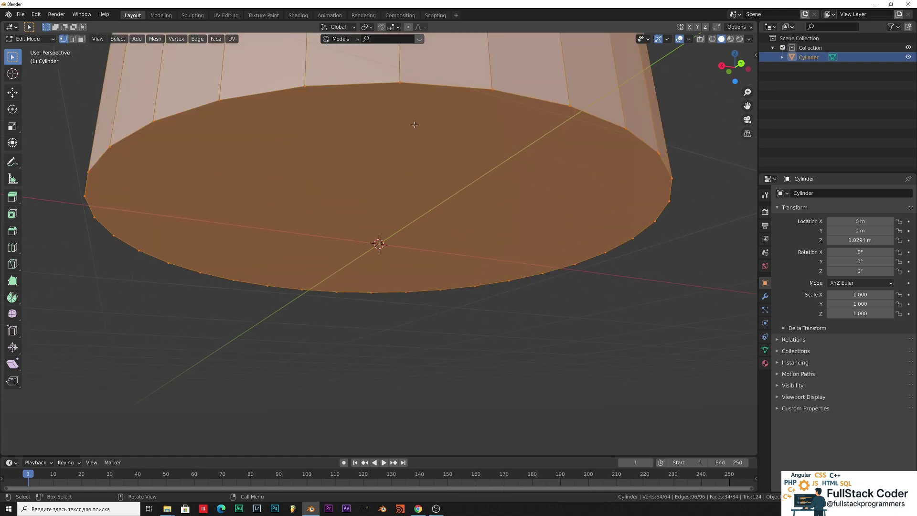
pyautogui.moveTo(391, 171); pyautogui.dragTo(163, 143, button='middle')
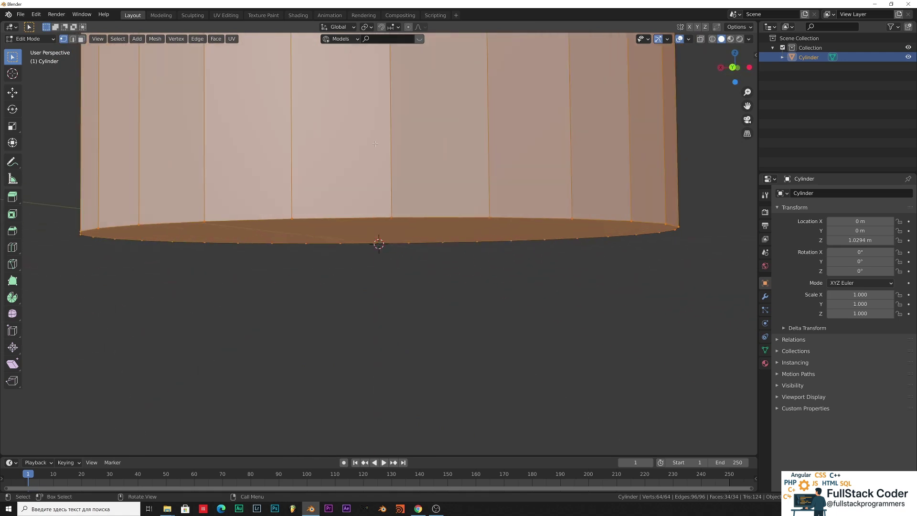
pyautogui.click(73, 39)
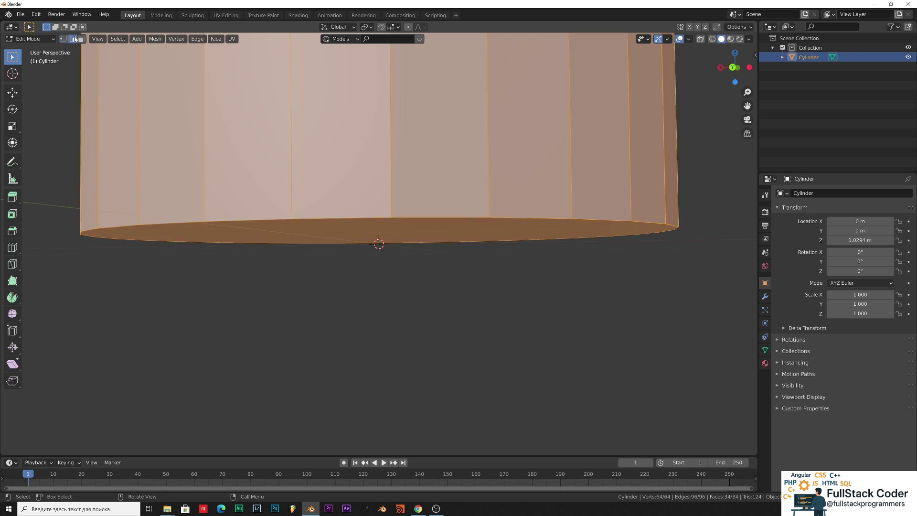
pyautogui.scroll(-4, 350, 243)
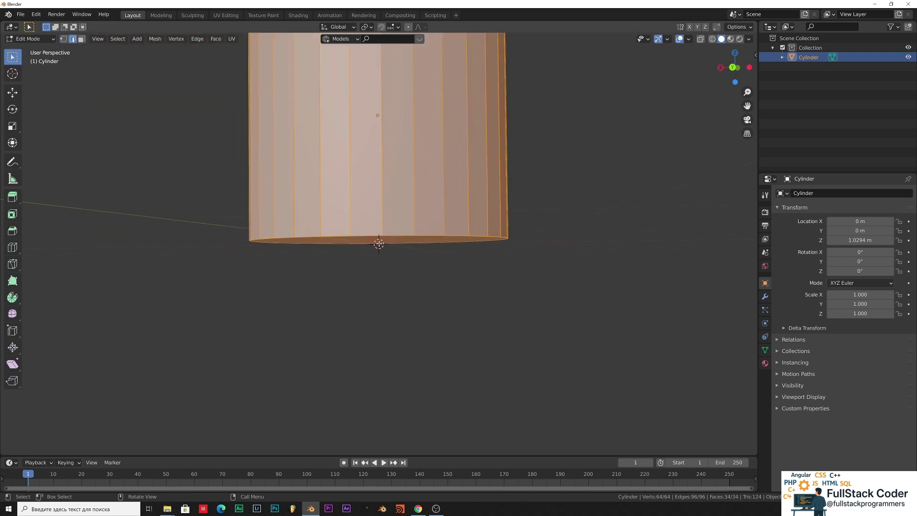
# Select the edge loop around the cylinder's base and bevel it about 0.08 m wide with 5 segments.
pyautogui.click(370, 237)
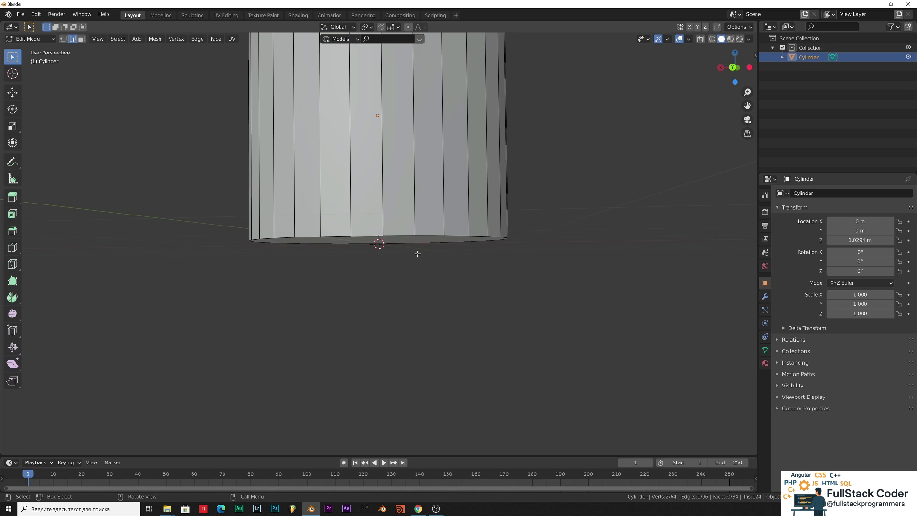
pyautogui.moveTo(450, 264); pyautogui.dragTo(441, 199, button='middle')
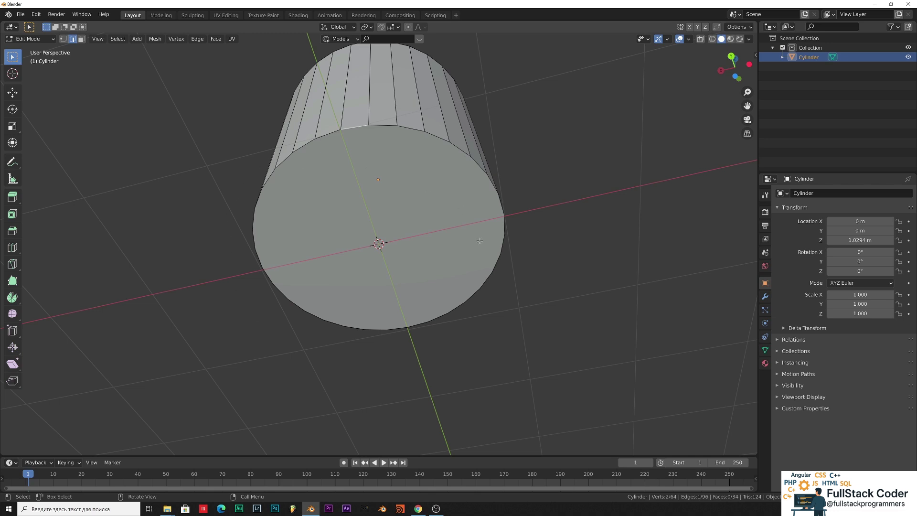
pyautogui.keyDown('alt'); pyautogui.click(387, 125); pyautogui.keyUp('alt')
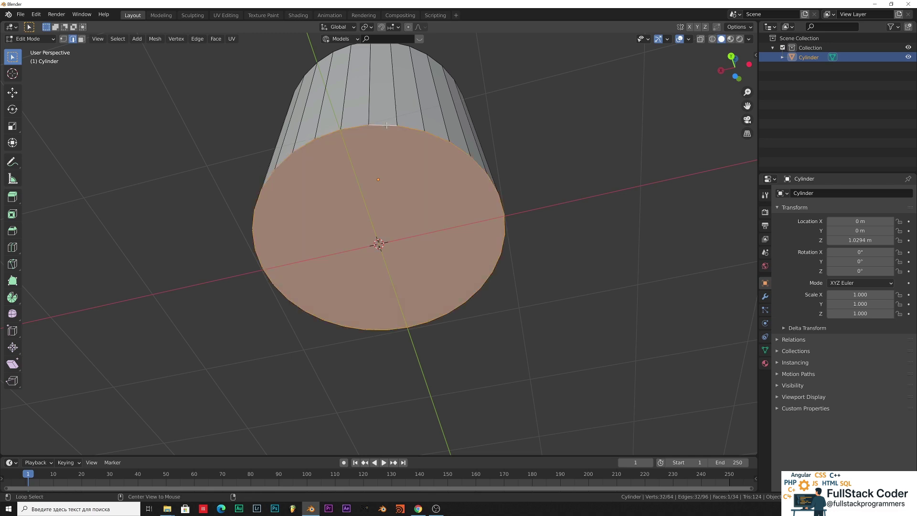
pyautogui.moveTo(524, 104); pyautogui.dragTo(413, 148, button='middle')
pyautogui.scroll(-1, 413, 151)
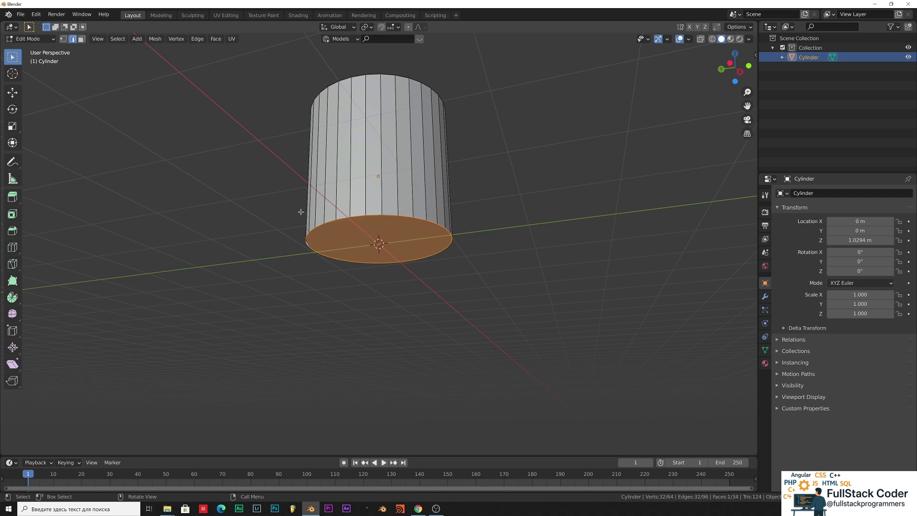
pyautogui.hotkey('ctrl', 'b')
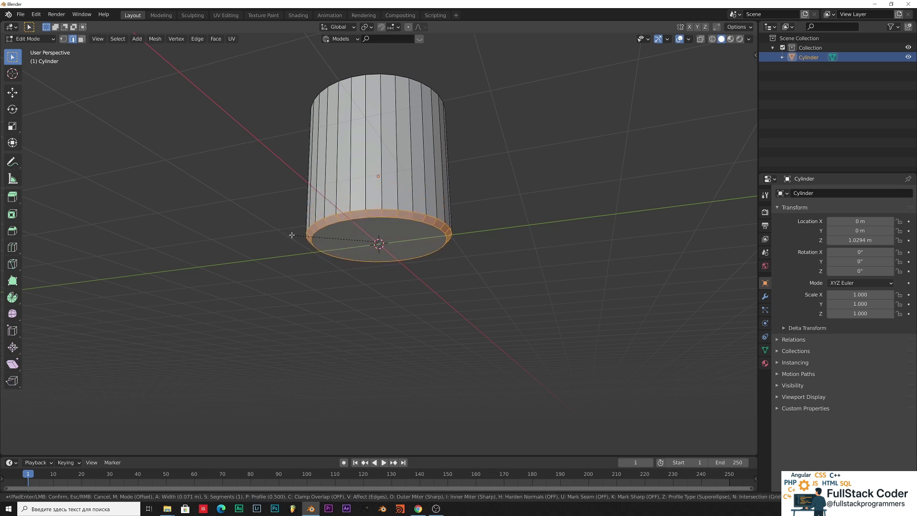
pyautogui.scroll(1, 291, 235)
pyautogui.scroll(-1, 291, 235)
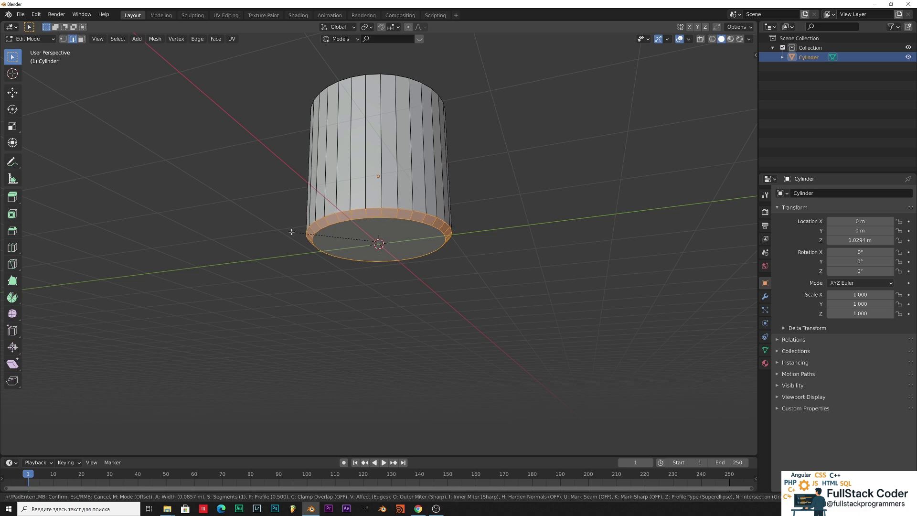
pyautogui.scroll(1, 292, 232)
pyautogui.scroll(2, 291, 232)
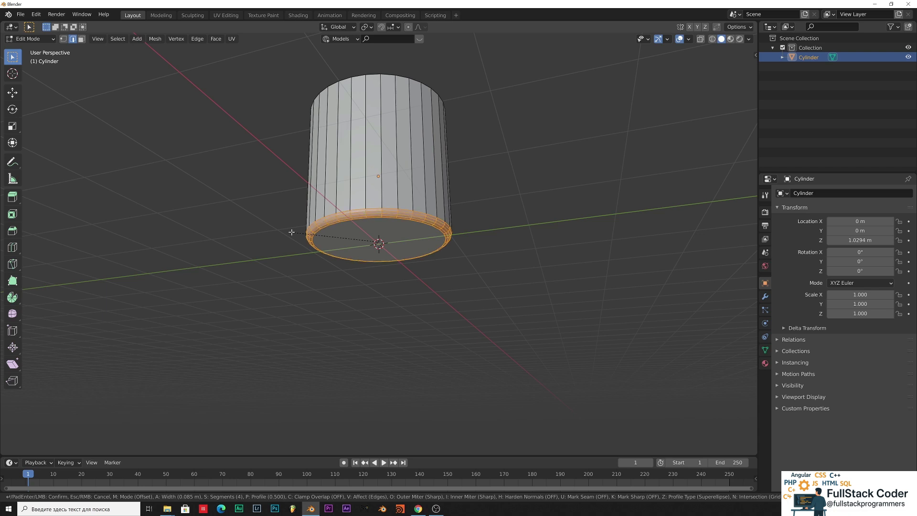
pyautogui.scroll(1, 291, 232)
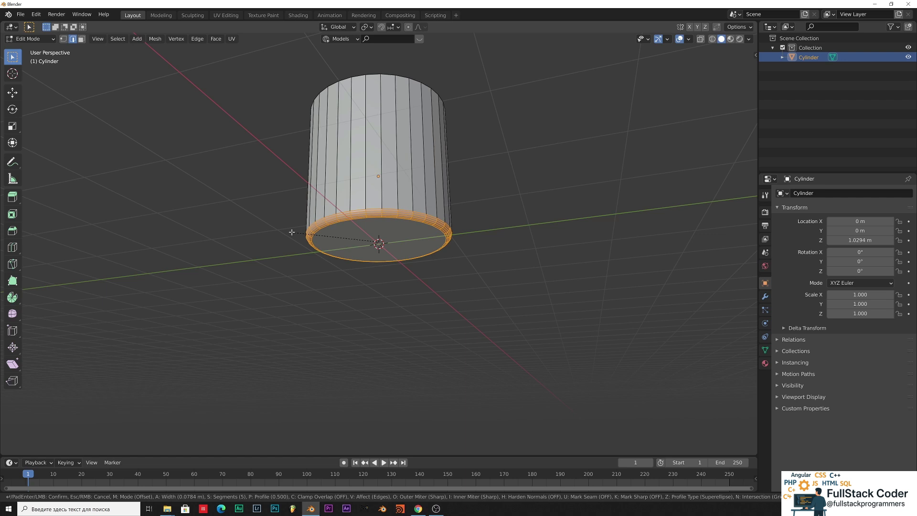
pyautogui.click(292, 232)
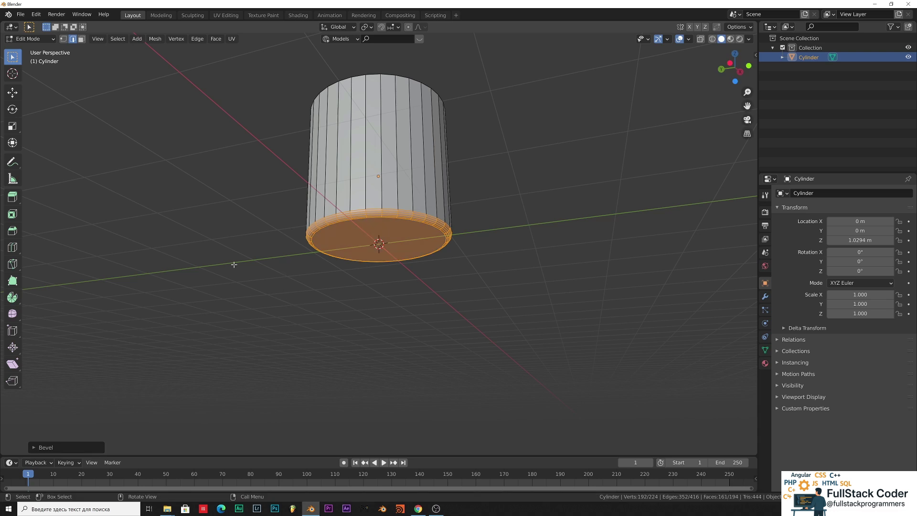
# Return to Object Mode and apply Shade Smooth to the cylinder.
pyautogui.click(30, 39)
pyautogui.click(32, 49)
pyautogui.moveTo(200, 211); pyautogui.dragTo(299, 282, button='middle')
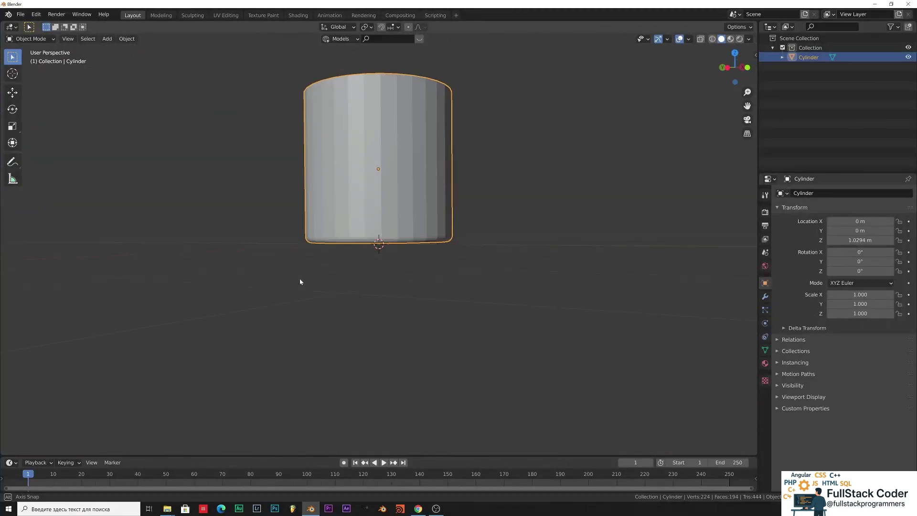
pyautogui.rightClick(394, 141)
pyautogui.click(395, 138)
pyautogui.moveTo(394, 139); pyautogui.dragTo(459, 220, button='middle')
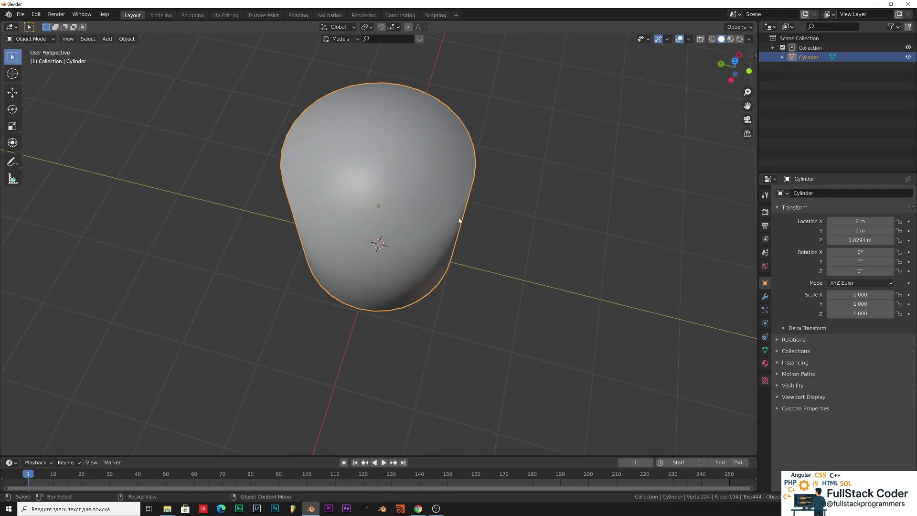
# Enable Auto Smooth for the cylinder's normals.
pyautogui.click(765, 351)
pyautogui.click(790, 355)
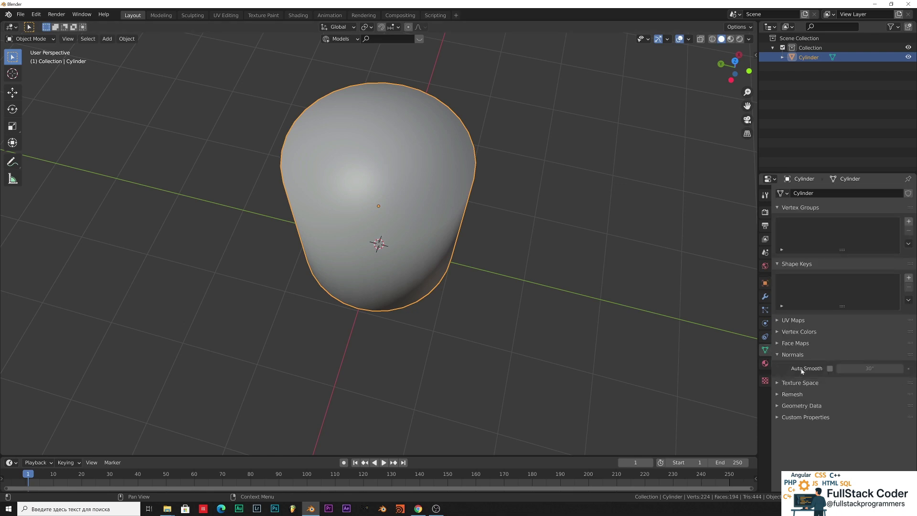
pyautogui.click(829, 368)
pyautogui.moveTo(515, 363); pyautogui.dragTo(522, 276, button='middle')
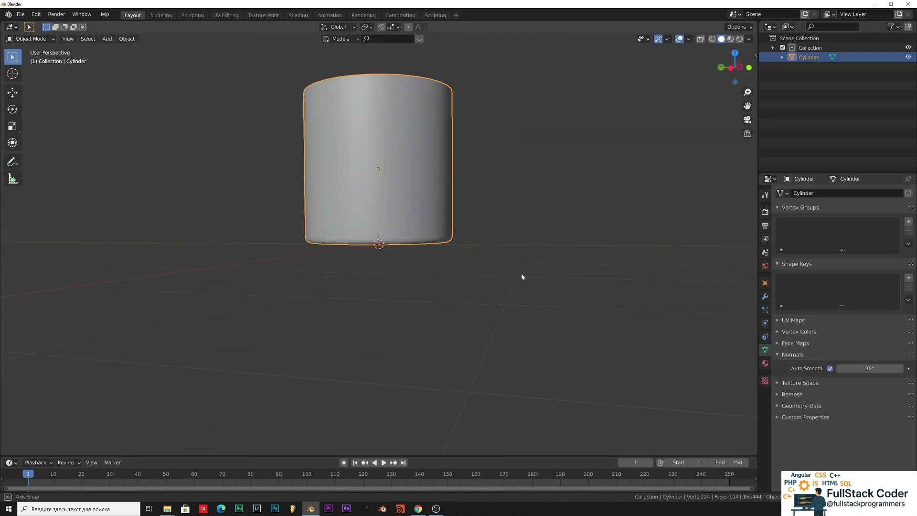
# Deselect the cylinder and examine the smoothed bevel around its base from several angles.
pyautogui.scroll(5, 362, 256)
pyautogui.moveTo(450, 262); pyautogui.dragTo(342, 249, button='middle')
pyautogui.click(636, 180)
pyautogui.moveTo(611, 252); pyautogui.dragTo(516, 280, button='middle')
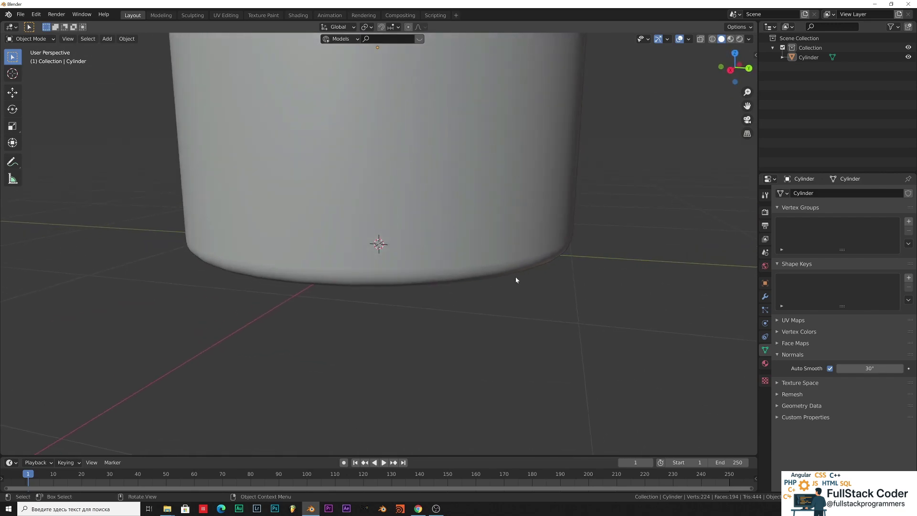
pyautogui.scroll(-3, 519, 264)
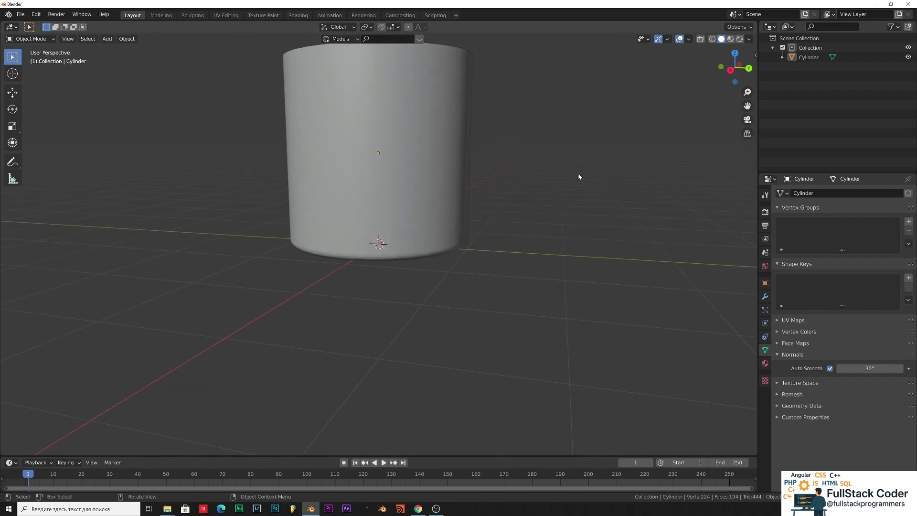
pyautogui.scroll(-5, 578, 177)
pyautogui.moveTo(446, 243); pyautogui.dragTo(525, 241, button='middle')
# Select the cylinder and scale it down uniformly to roughly two thirds of its size.
pyautogui.click(404, 220)
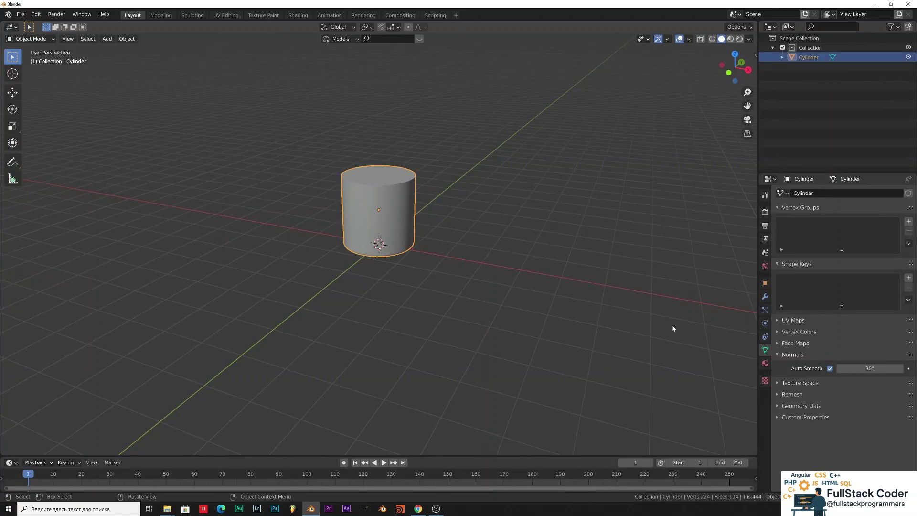
pyautogui.press('s')
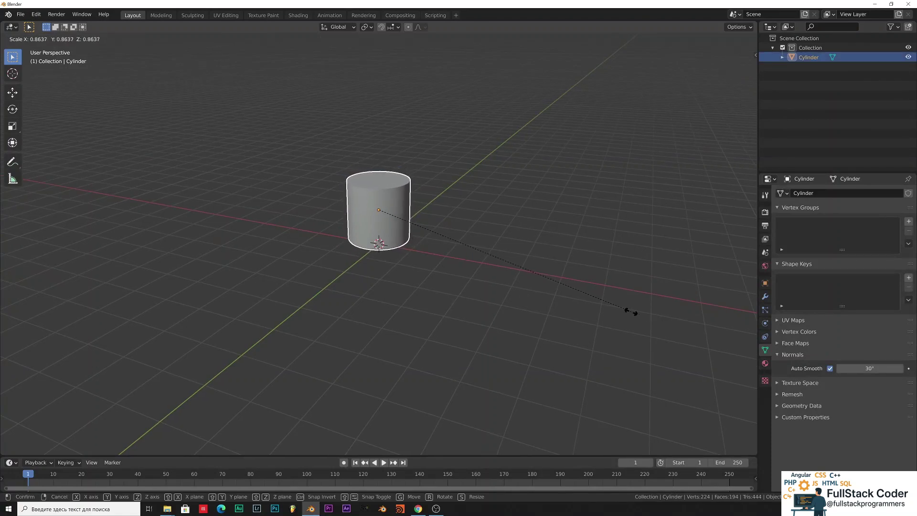
pyautogui.click(553, 300)
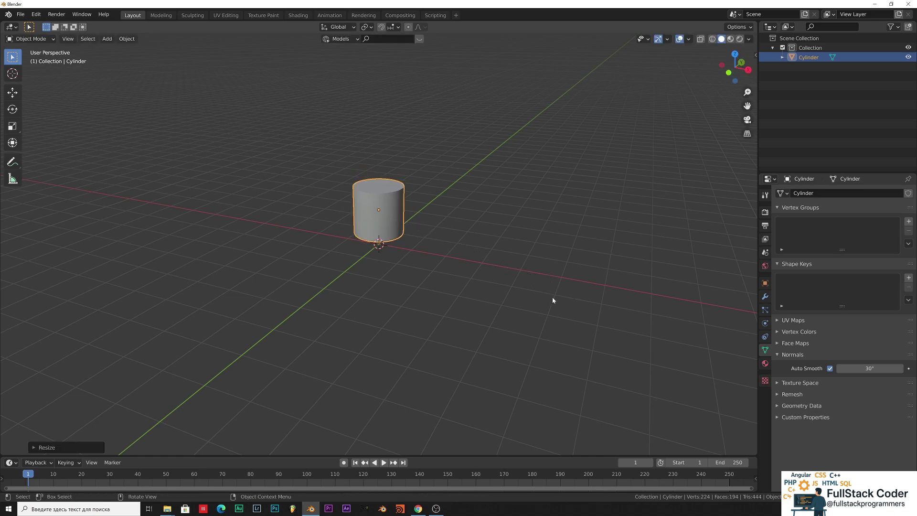
# Move the cylinder down along the Z axis until its base rests on the ground plane.
pyautogui.moveTo(432, 220); pyautogui.dragTo(442, 186, button='middle')
pyautogui.scroll(4, 432, 192)
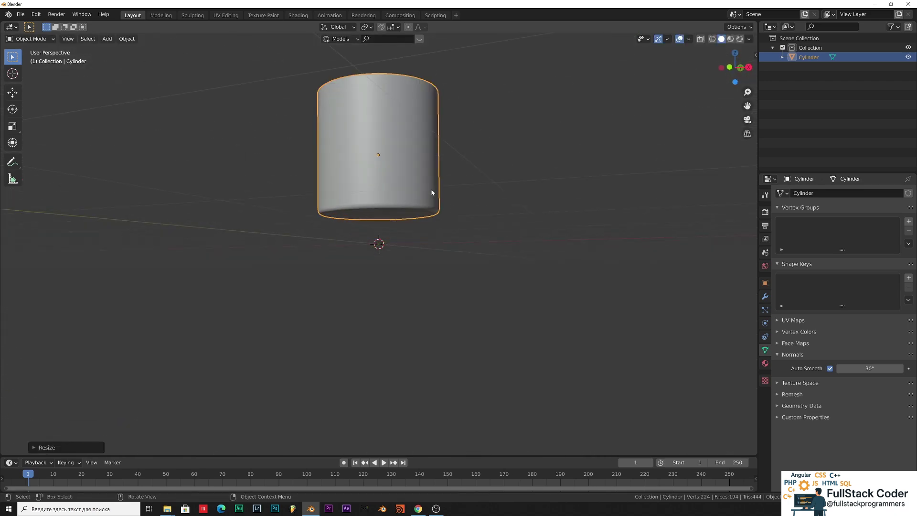
pyautogui.press('g')
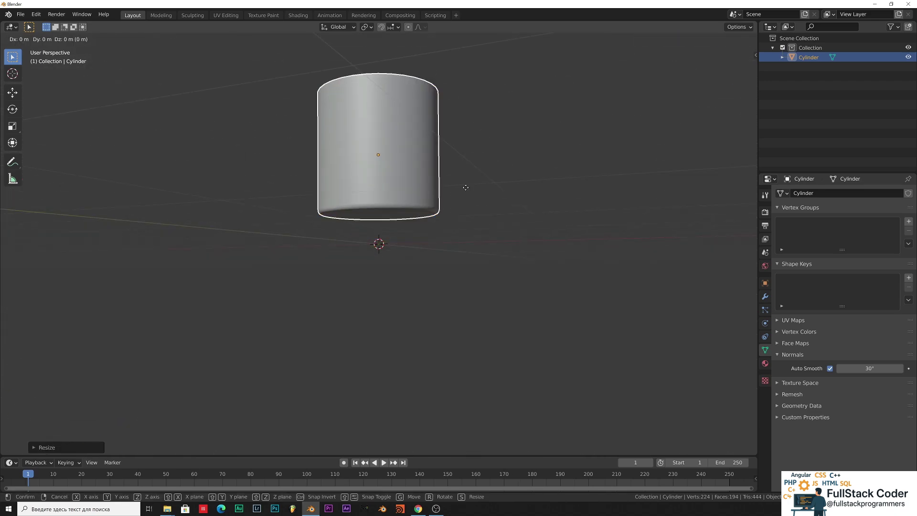
pyautogui.press('z')
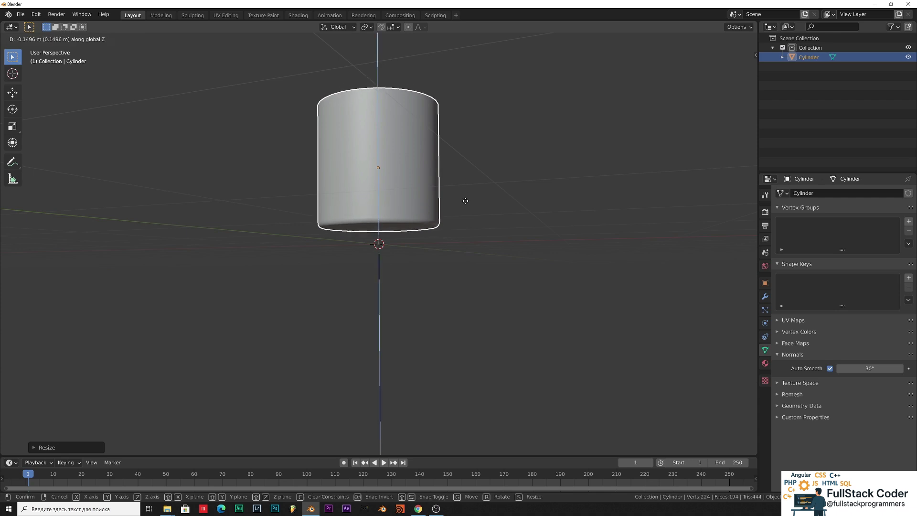
pyautogui.click(466, 215)
pyautogui.moveTo(466, 216)
pyautogui.mouseDown(button='middle')
pyautogui.moveTo(521, 199)
pyautogui.moveTo(479, 209)
pyautogui.moveTo(417, 178)
pyautogui.moveTo(510, 215)
pyautogui.moveTo(440, 248)
pyautogui.moveTo(452, 184)
pyautogui.moveTo(461, 219)
pyautogui.mouseUp(button='middle')
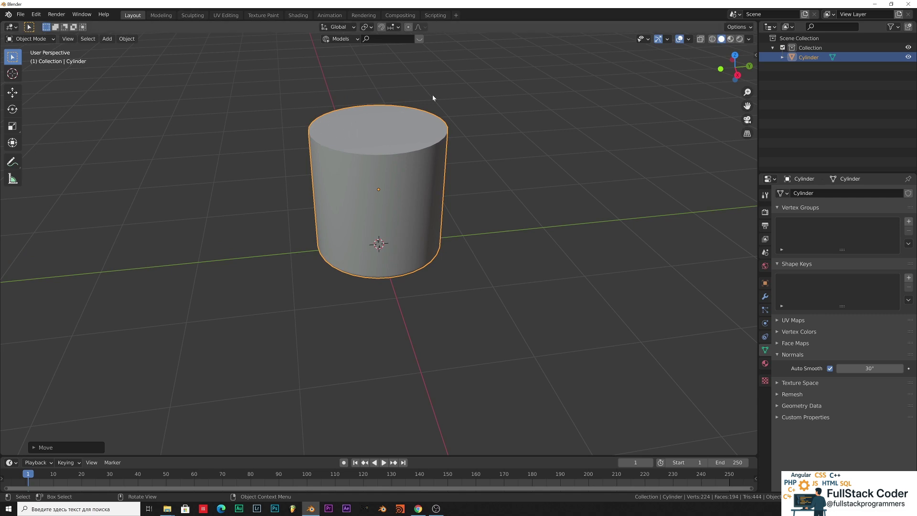
# Toggle the cylinder between Object Mode and Edit Mode, finishing in Object Mode.
pyautogui.click(49, 39)
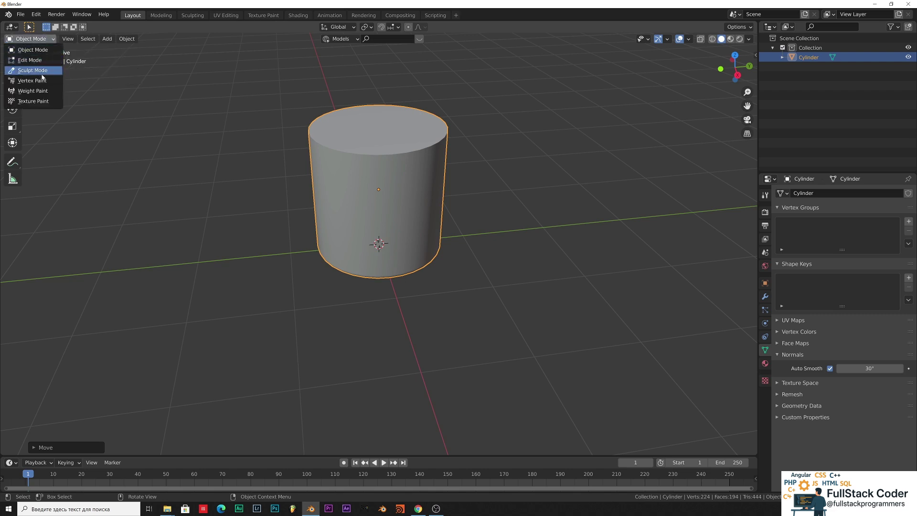
pyautogui.click(29, 50)
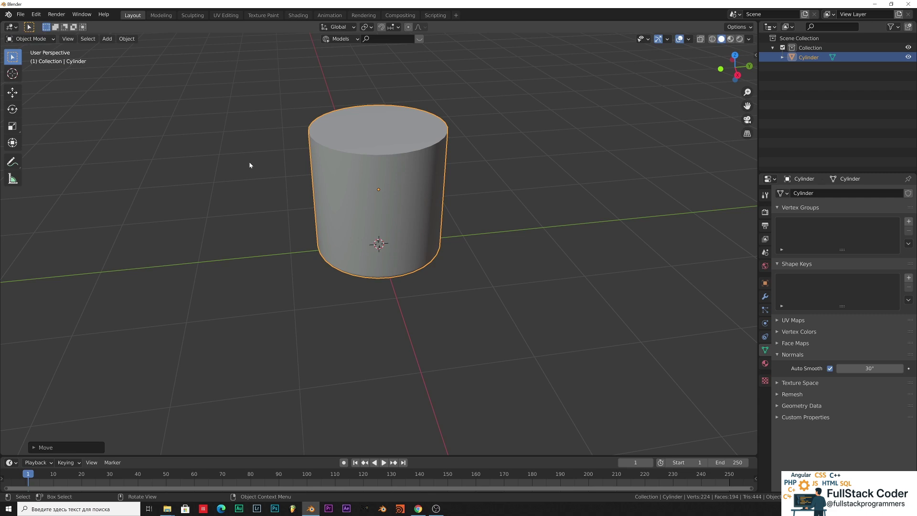
pyautogui.press('capslock')
pyautogui.press('capslock')
pyautogui.press('Tab')
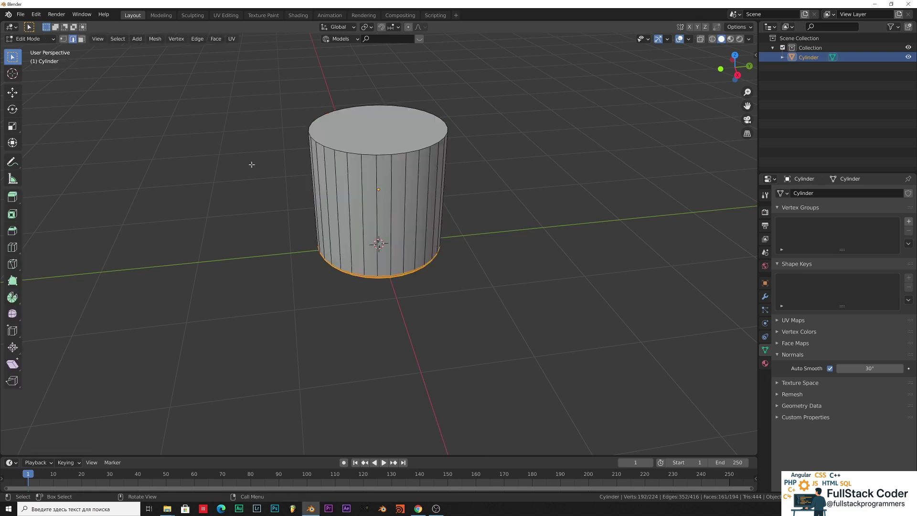
pyautogui.press('Tab')
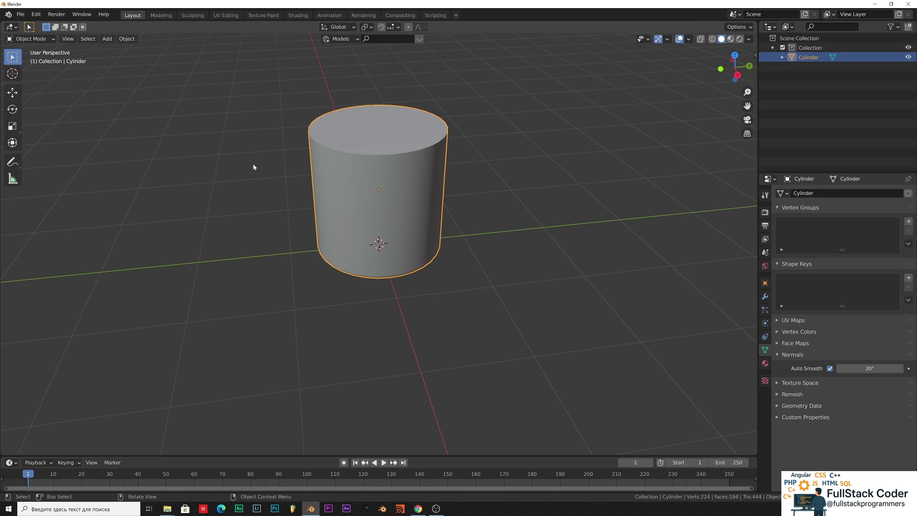
pyautogui.press('Tab')
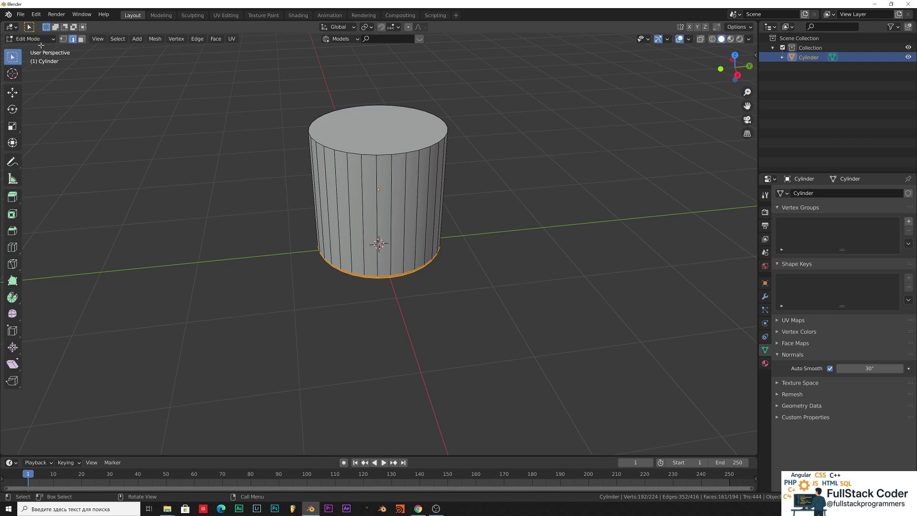
pyautogui.press('Tab')
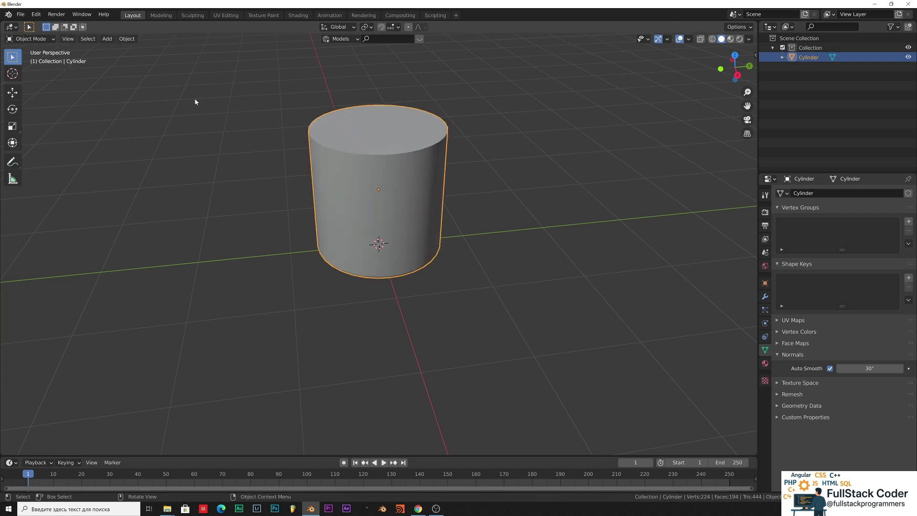
# Put the cylinder into Edit Mode, switch to face selection and select its top face.
pyautogui.press('Tab')
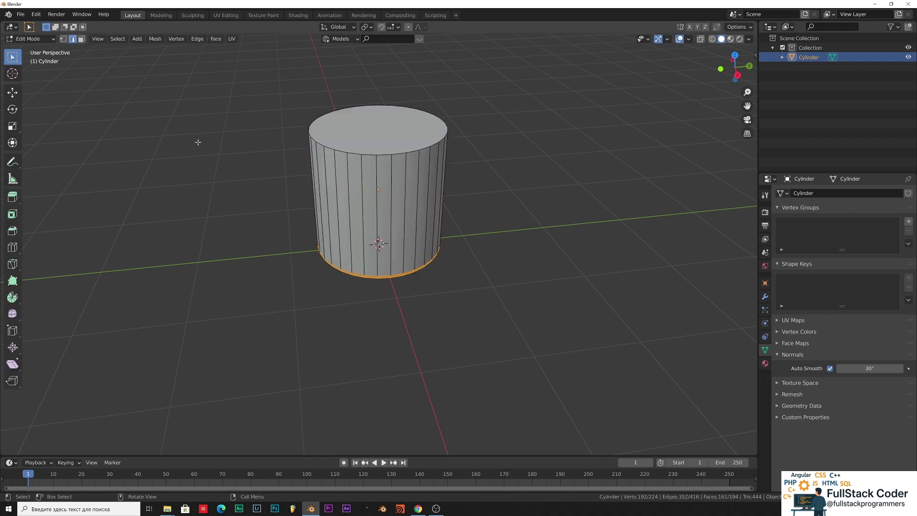
pyautogui.click(345, 126)
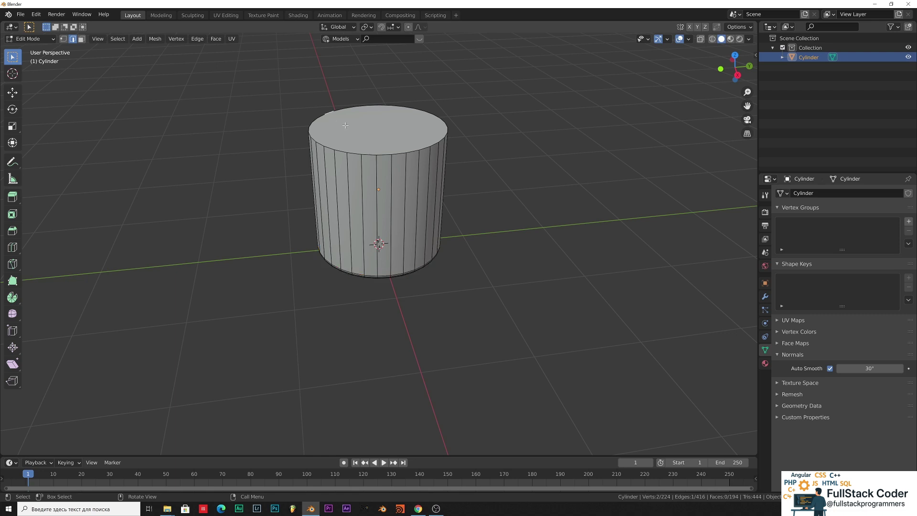
pyautogui.click(81, 40)
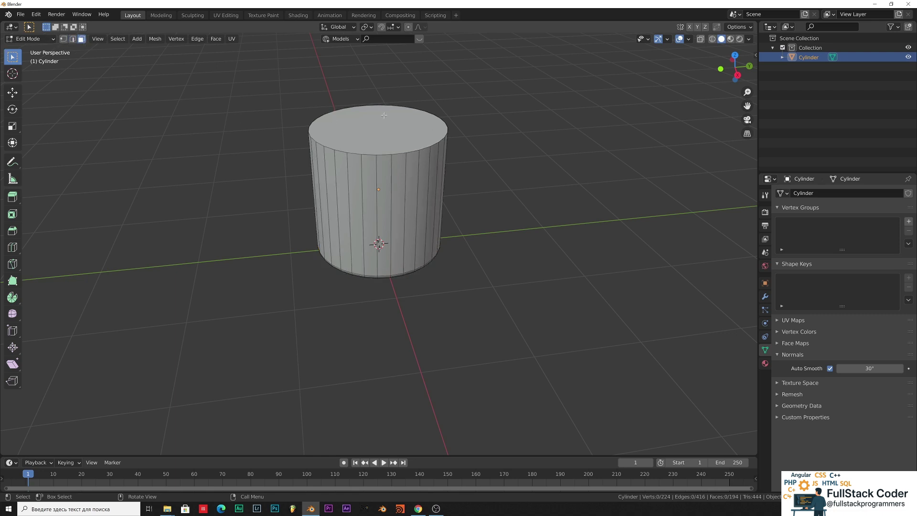
pyautogui.click(359, 117)
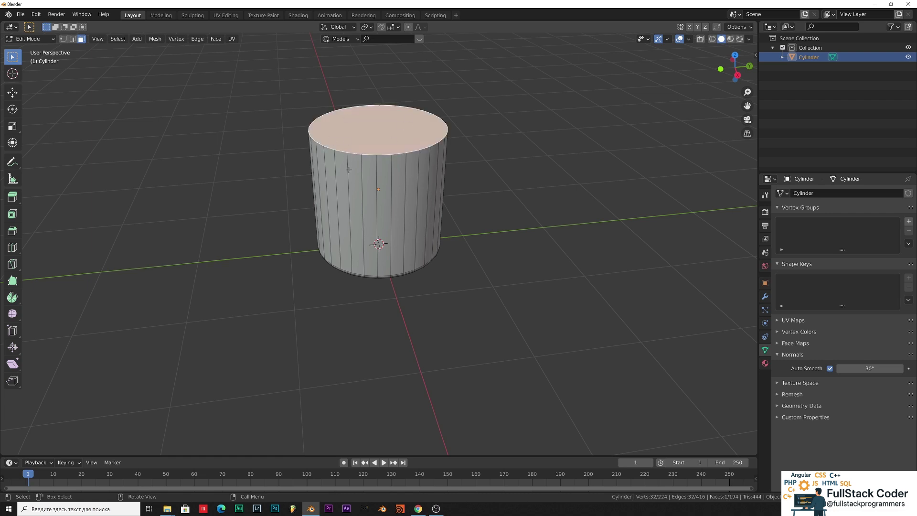
pyautogui.click(62, 39)
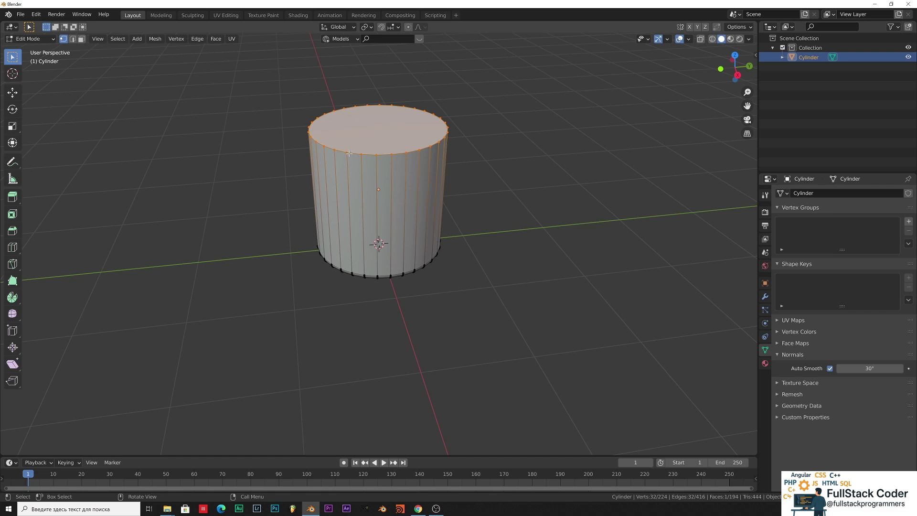
pyautogui.click(82, 39)
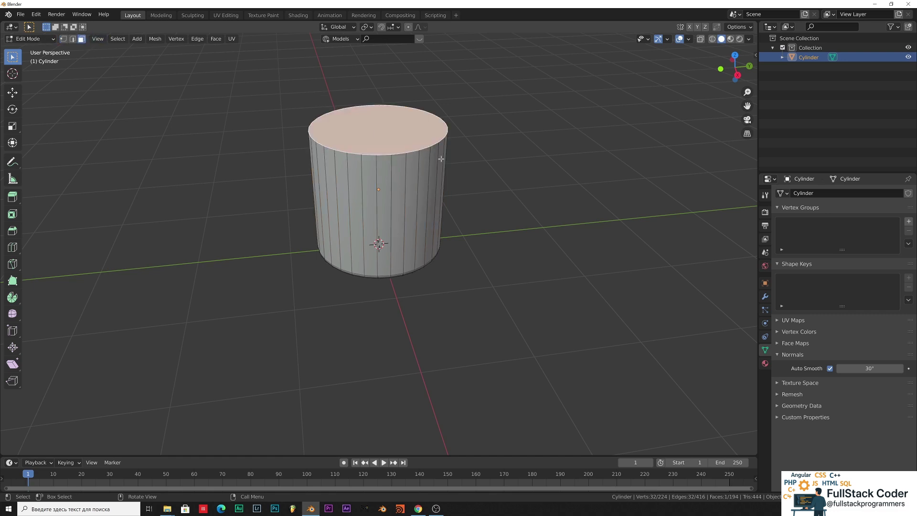
pyautogui.hotkey('ctrl', 'z')
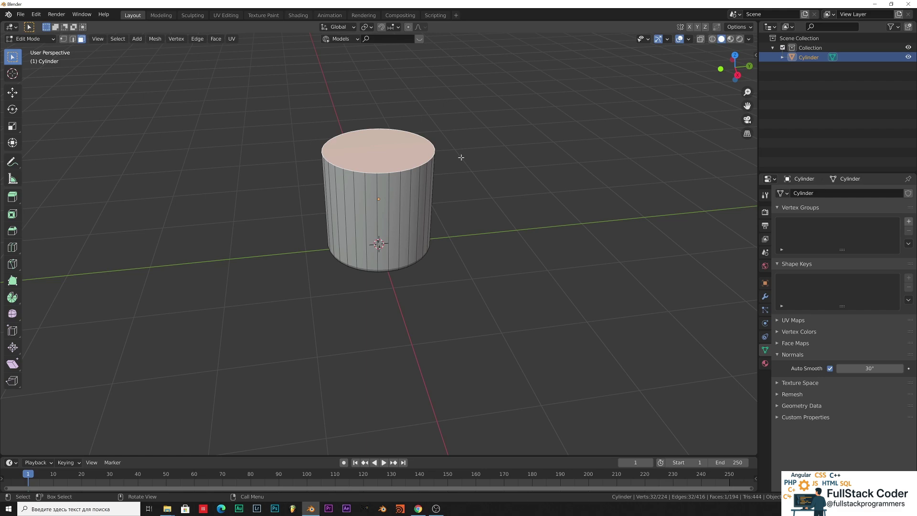
# Examine the cylinder in the front and right orthographic views and in perspective, ending in the front view.
pyautogui.scroll(-5, 436, 139)
pyautogui.moveTo(459, 173); pyautogui.dragTo(454, 144, button='middle')
pyautogui.moveTo(431, 146); pyautogui.dragTo(344, 260, button='middle')
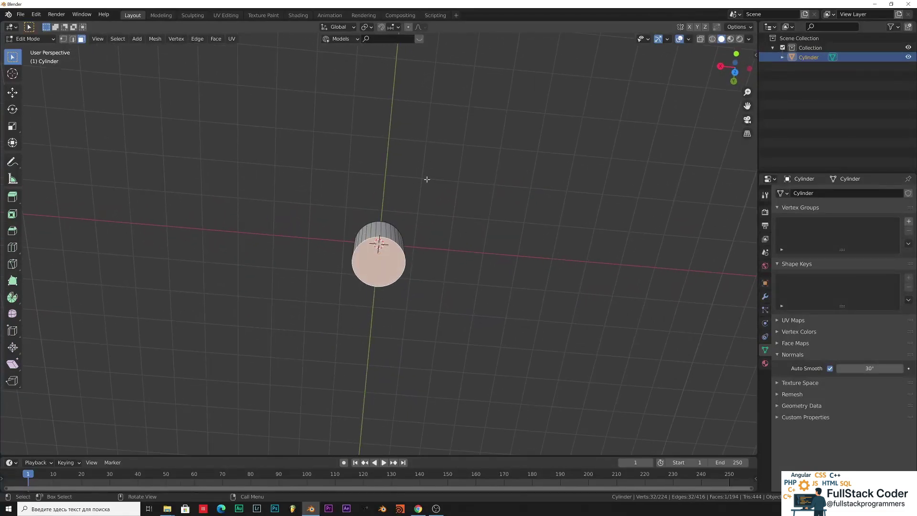
pyautogui.press('KP_1')
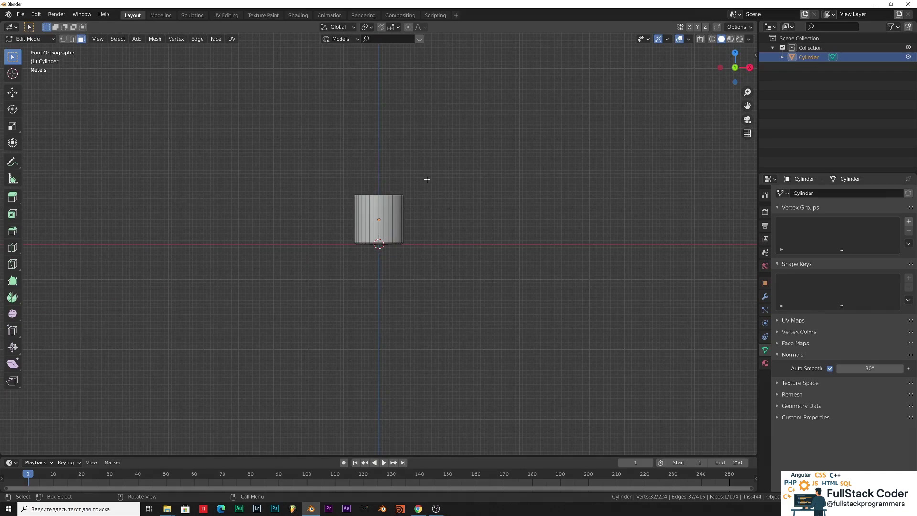
pyautogui.press('KP_3')
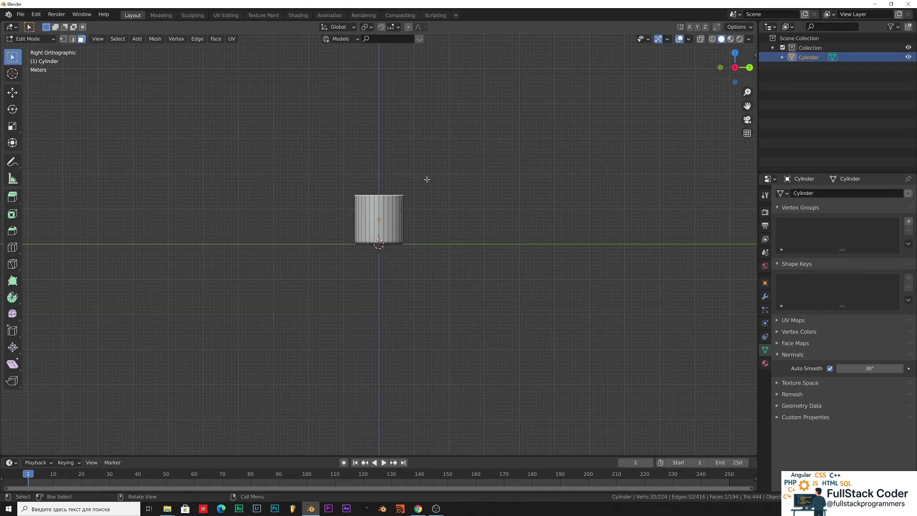
pyautogui.press('KP_1')
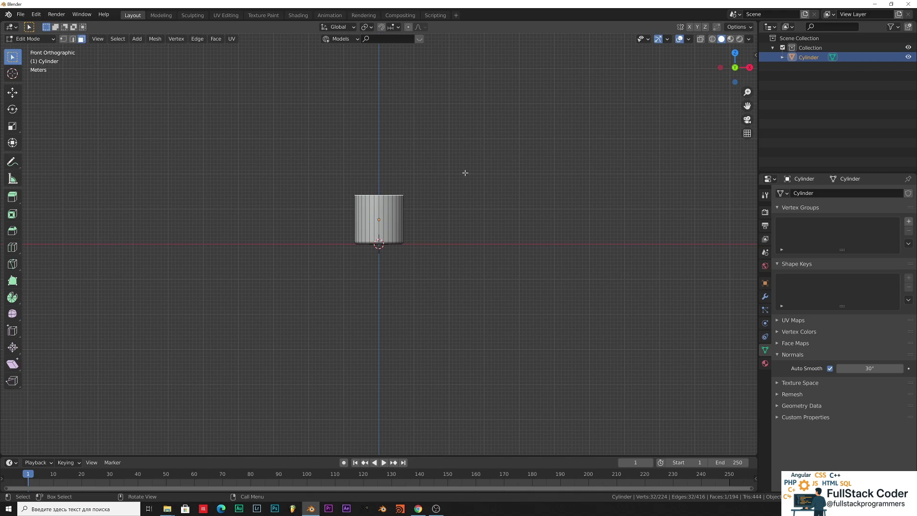
pyautogui.scroll(6, 465, 173)
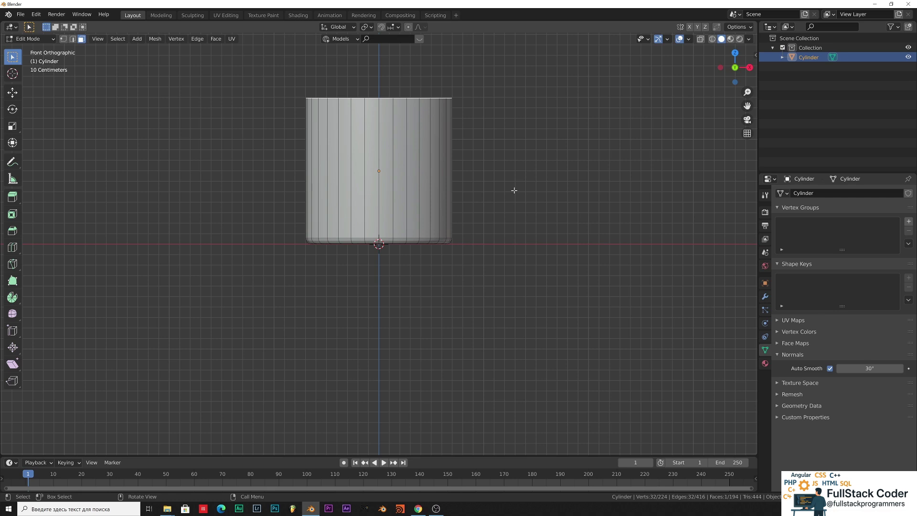
pyautogui.moveTo(514, 190); pyautogui.dragTo(487, 239, button='middle')
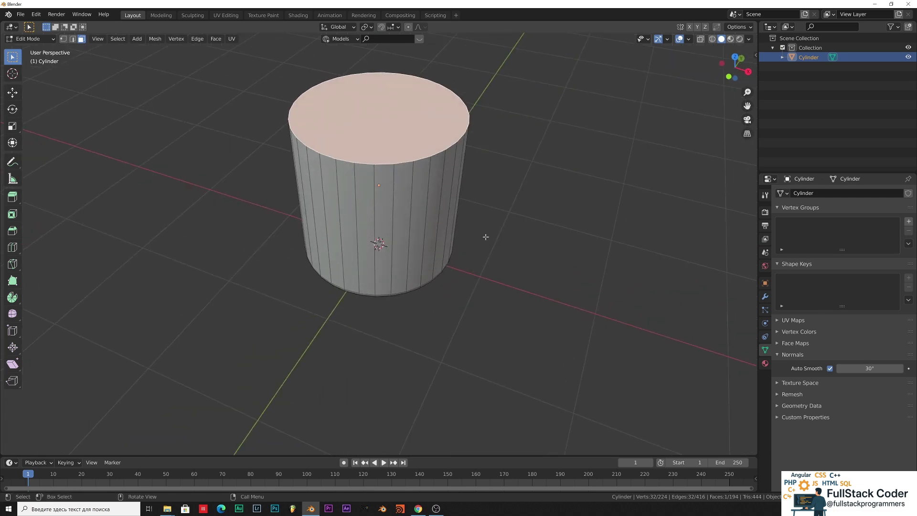
pyautogui.press('KP_1')
pyautogui.press('s')
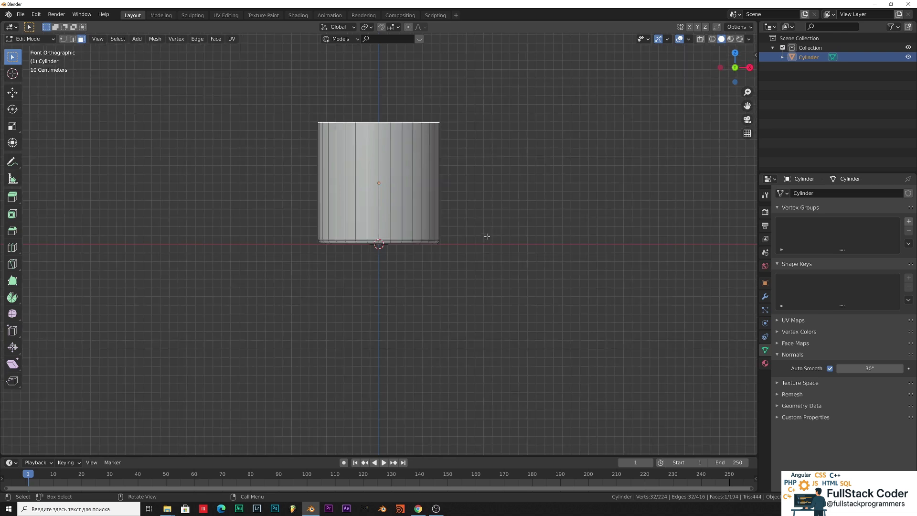
pyautogui.click(529, 219)
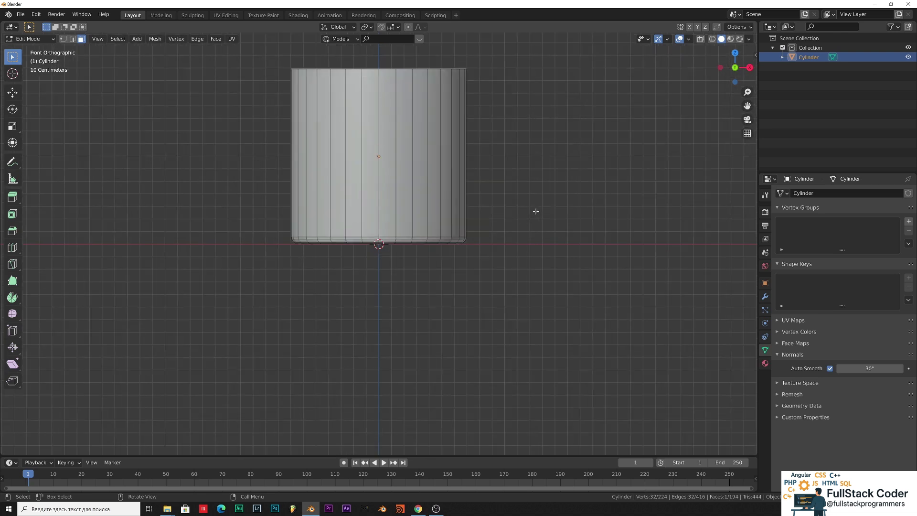
pyautogui.keyDown('shift'); pyautogui.moveTo(551, 113); pyautogui.dragTo(548, 227, button='middle'); pyautogui.keyUp('shift')
pyautogui.scroll(-1, 547, 227)
pyautogui.scroll(-3, 513, 202)
pyautogui.scroll(5, 512, 201)
pyautogui.scroll(-4, 511, 201)
pyautogui.scroll(4, 510, 200)
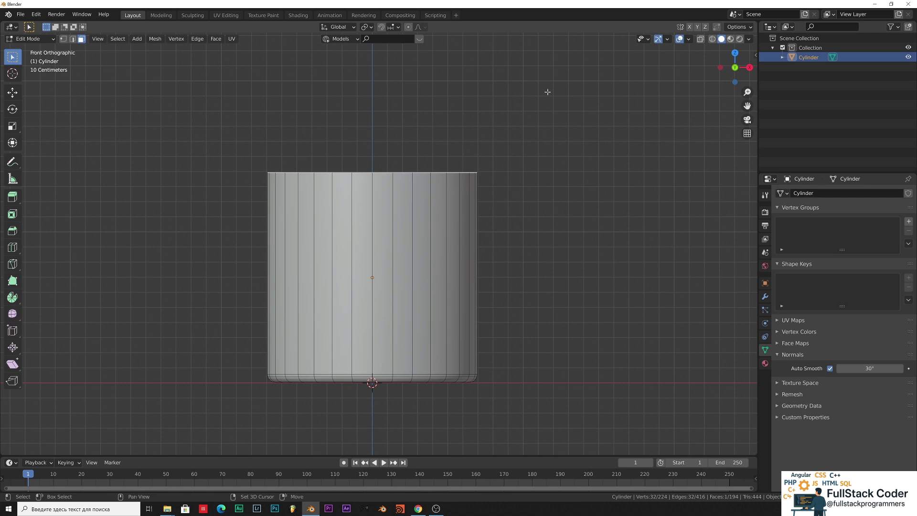
pyautogui.keyDown('shift'); pyautogui.moveTo(547, 67); pyautogui.dragTo(546, 285, button='middle'); pyautogui.keyUp('shift')
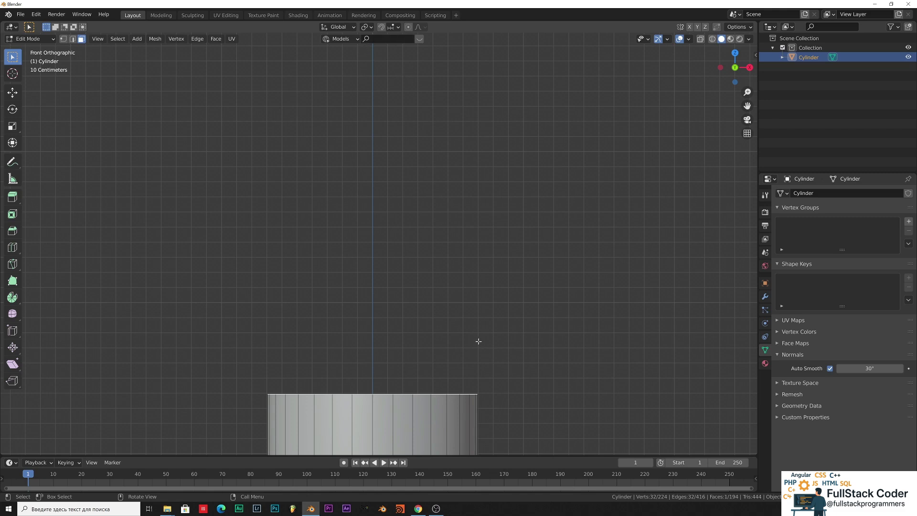
# Return to a perspective view of the cylinder and deselect its top face.
pyautogui.scroll(-4, 434, 302)
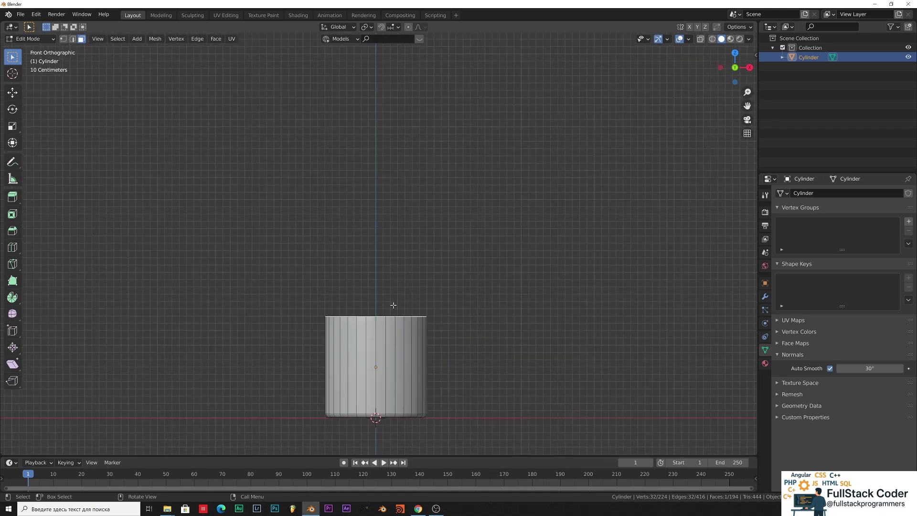
pyautogui.moveTo(458, 257); pyautogui.dragTo(439, 288, button='middle')
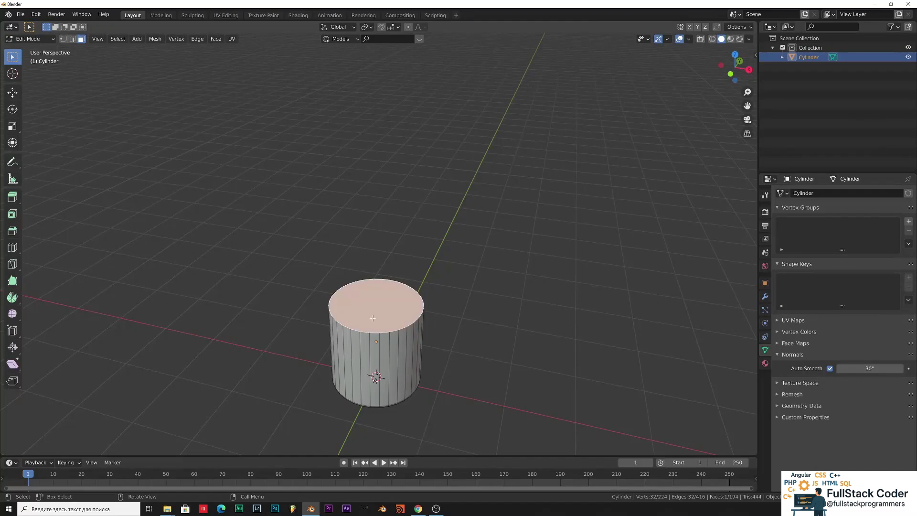
pyautogui.click(419, 258)
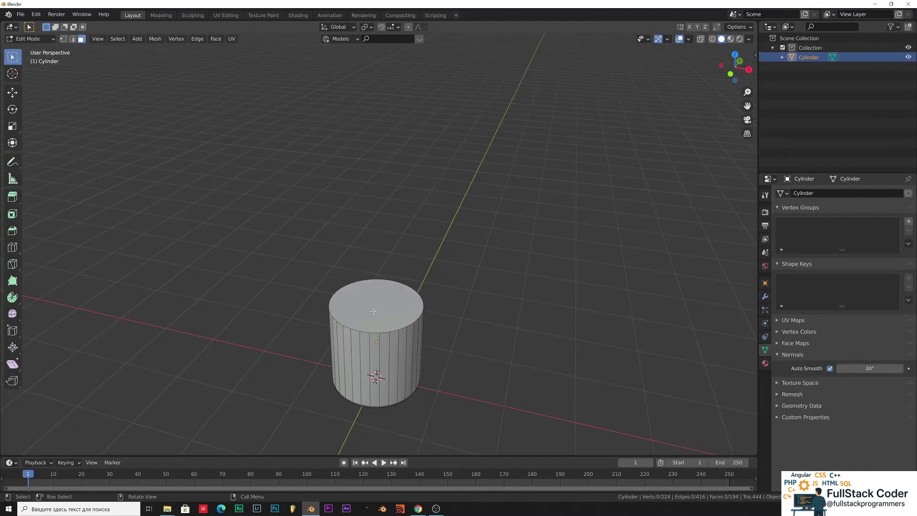
# Select the cylinder's top face and extrude it straight up by about 2.59 m in the front view.
pyautogui.click(392, 310)
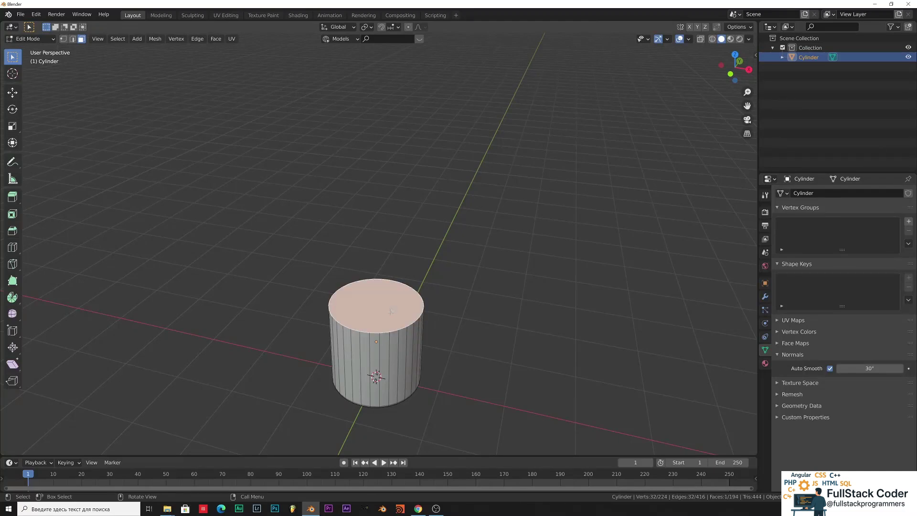
pyautogui.press('KP_1')
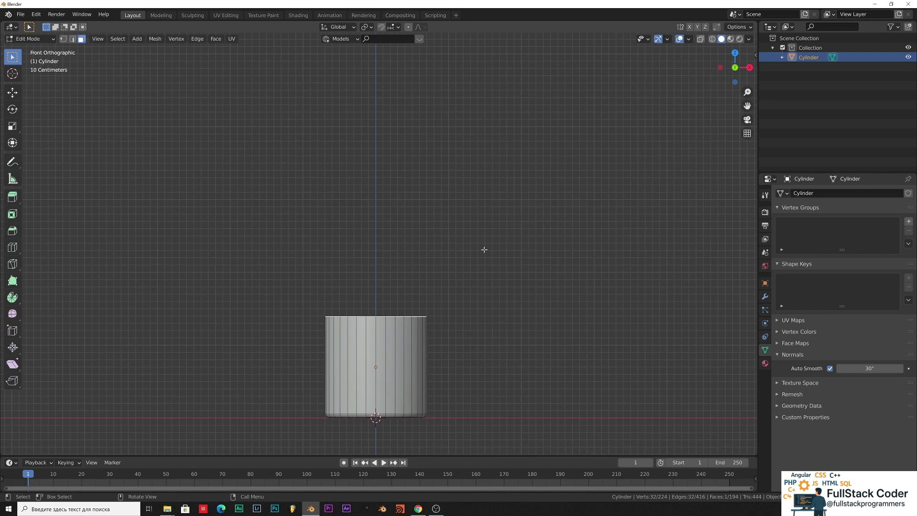
pyautogui.press('e')
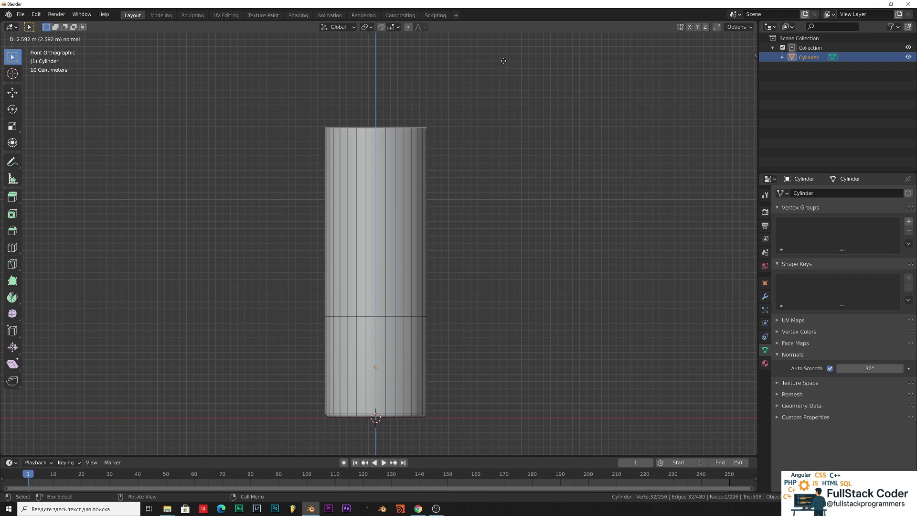
pyautogui.click(503, 61)
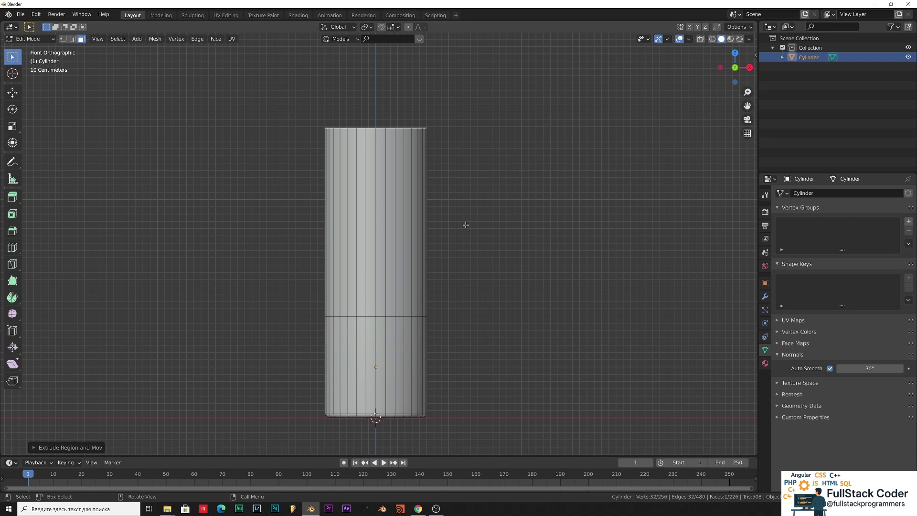
pyautogui.press('r')
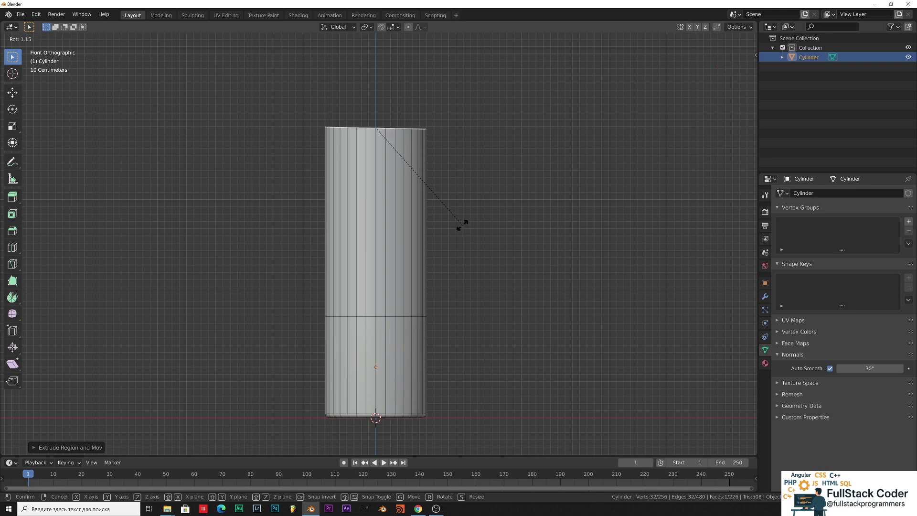
pyautogui.rightClick(472, 189)
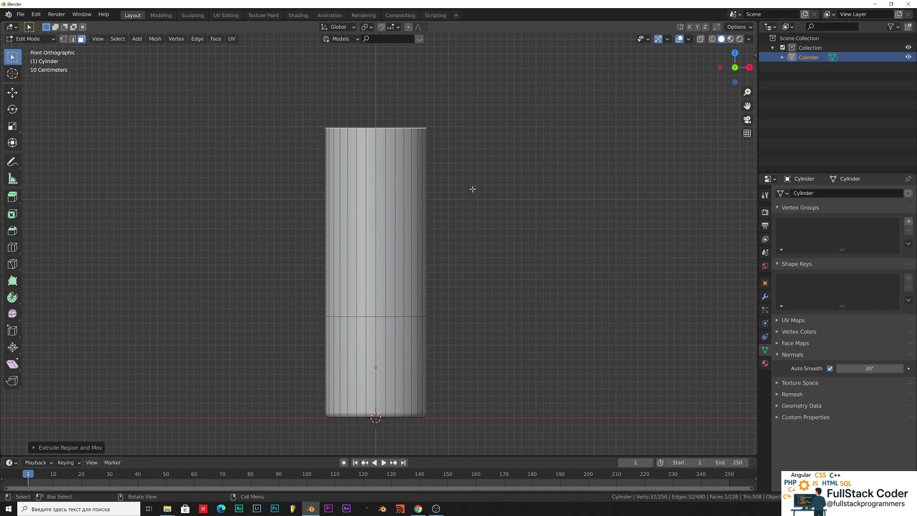
# Extrude the top face up by about 0.11 m and scale it to about 0.93 to start the bottle's shoulder.
pyautogui.press('e')
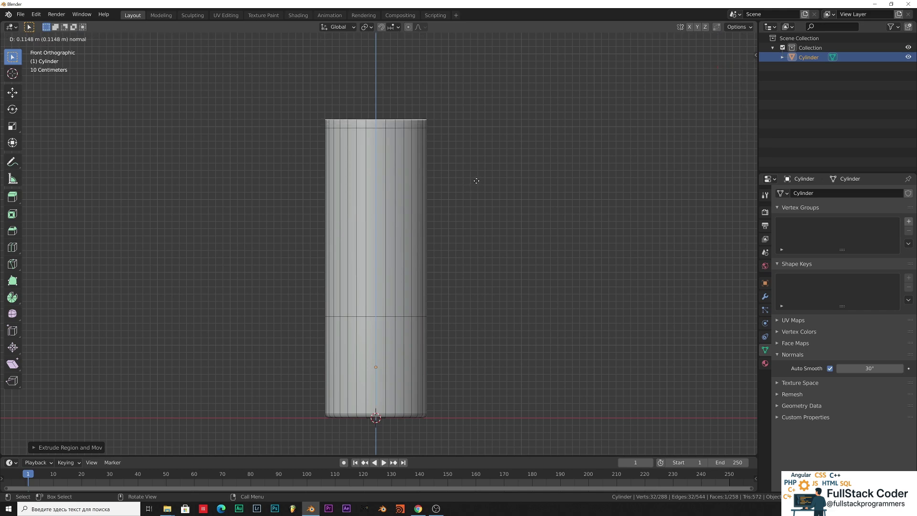
pyautogui.click(476, 180)
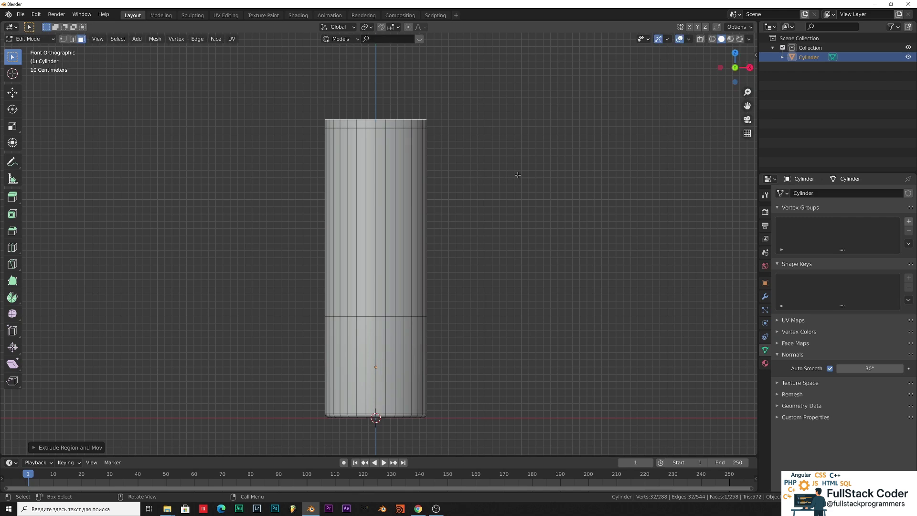
pyautogui.press('s')
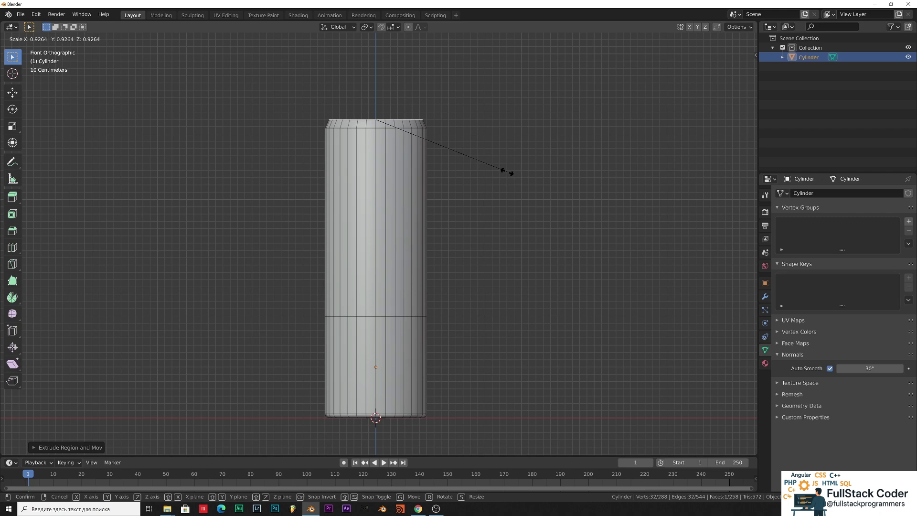
pyautogui.click(507, 172)
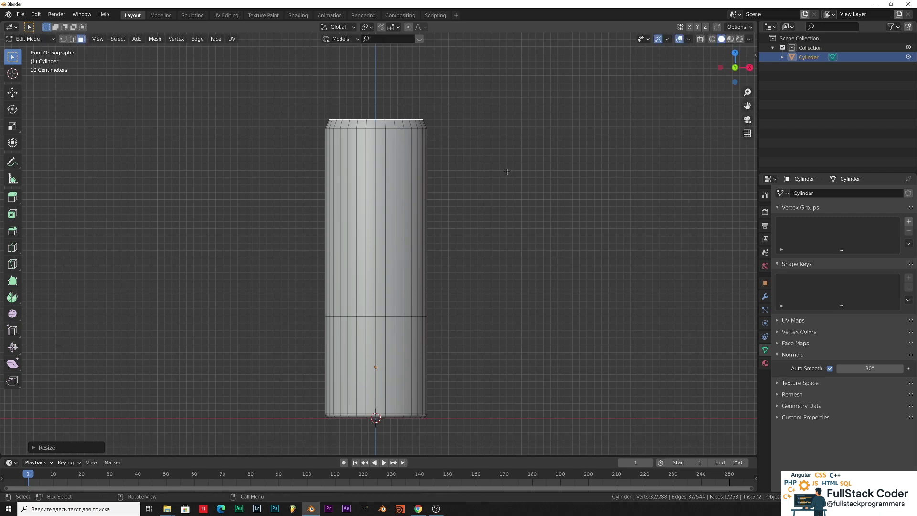
# Extrude a second shoulder section up by about 0.11 m and scale its top face slightly inward.
pyautogui.press('e')
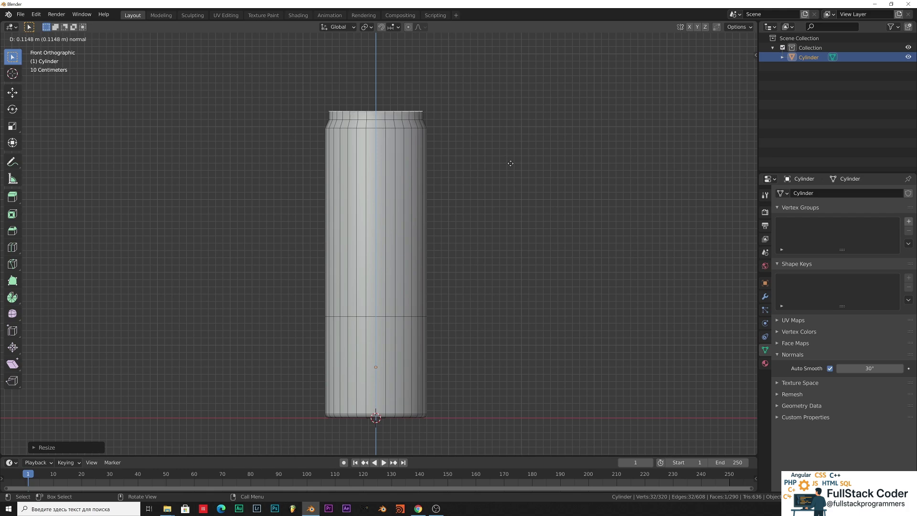
pyautogui.click(510, 163)
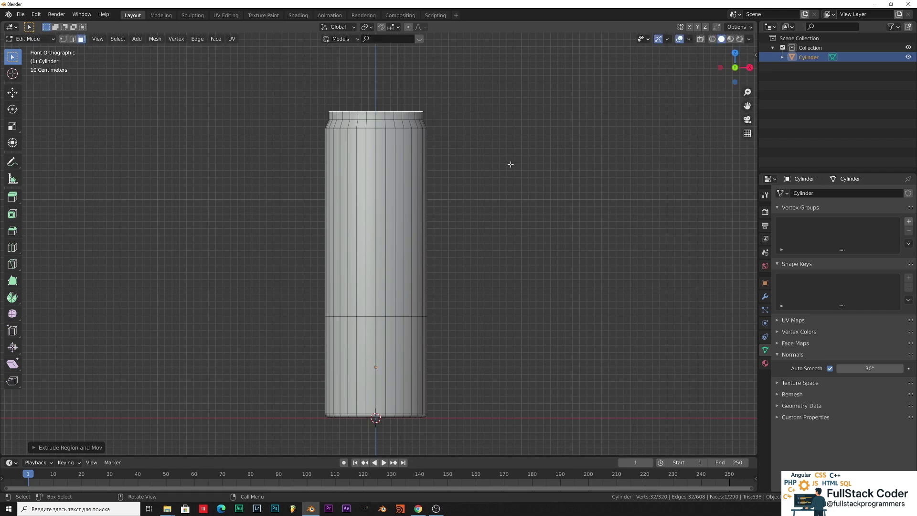
pyautogui.press('s')
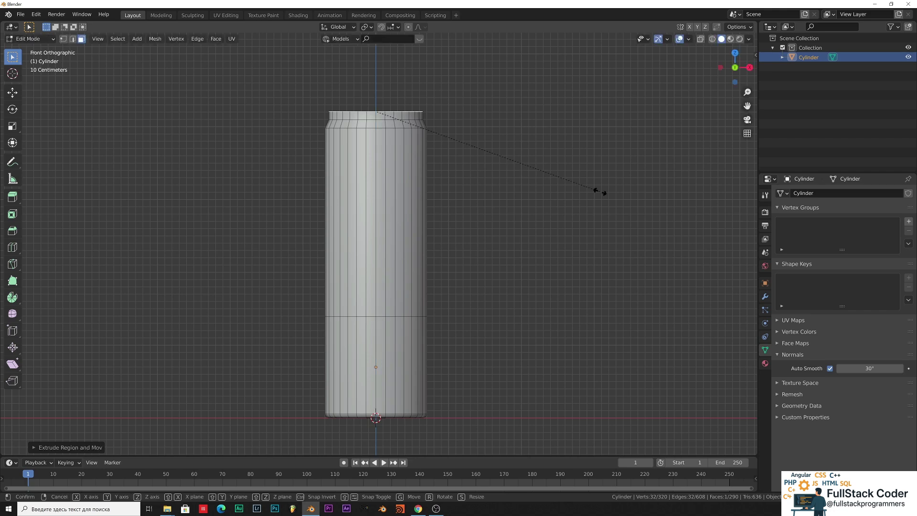
pyautogui.click(571, 184)
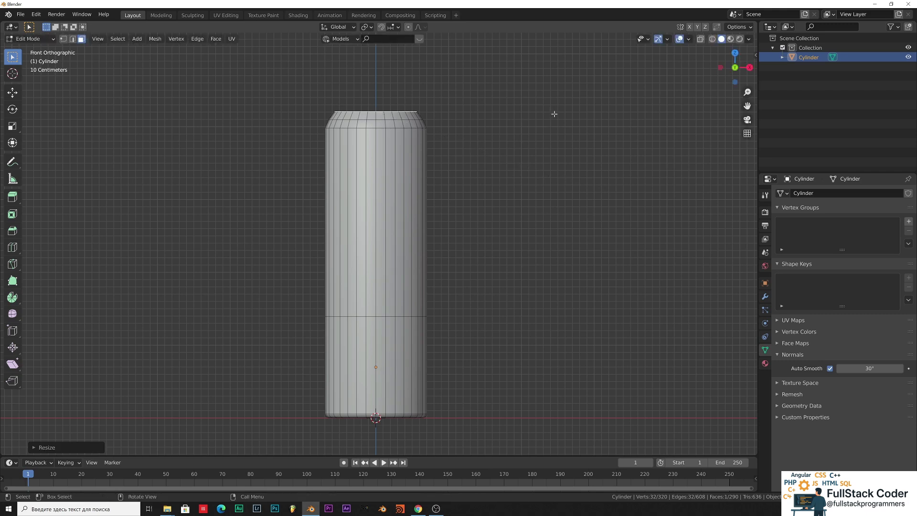
# Extrude a third shoulder section up by about 0.14 m and scale its top face to about 0.80.
pyautogui.press('e')
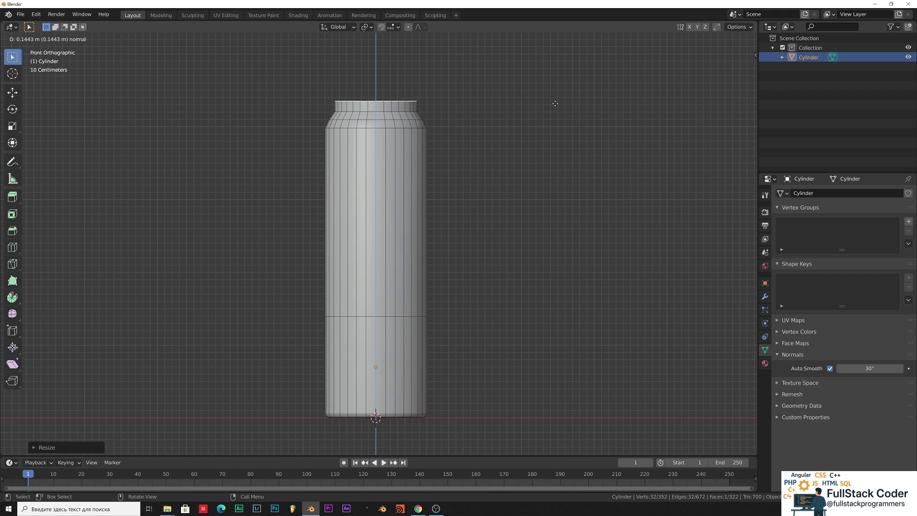
pyautogui.click(555, 103)
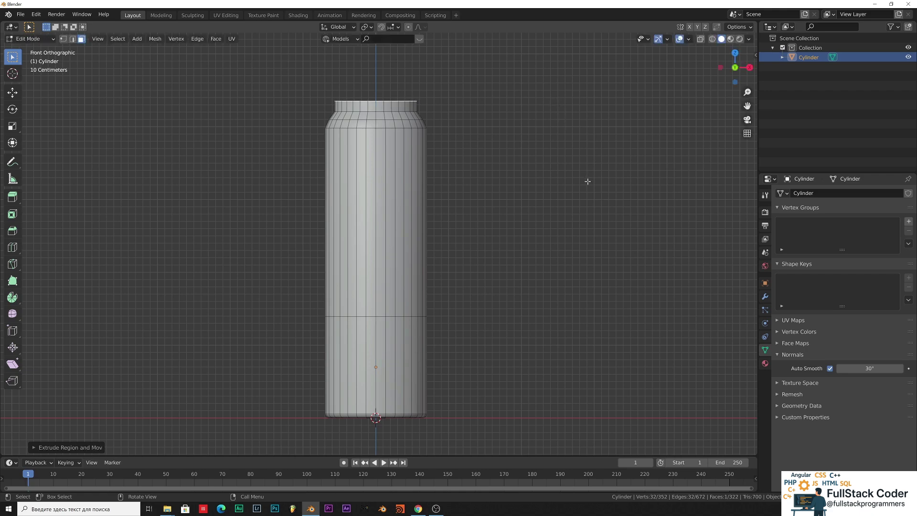
pyautogui.press('s')
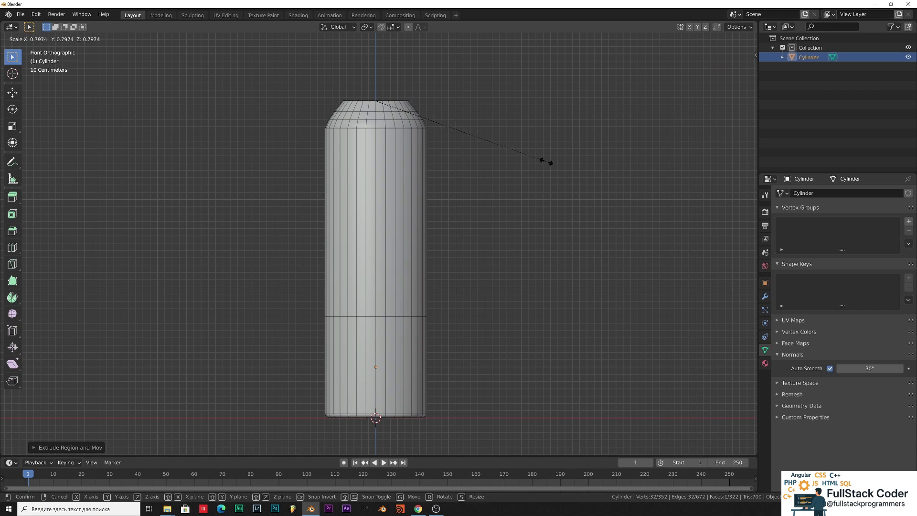
pyautogui.click(546, 162)
# Extrude a fourth shoulder section upward and scale its top face down to the width of the bottle's neck.
pyautogui.press('e')
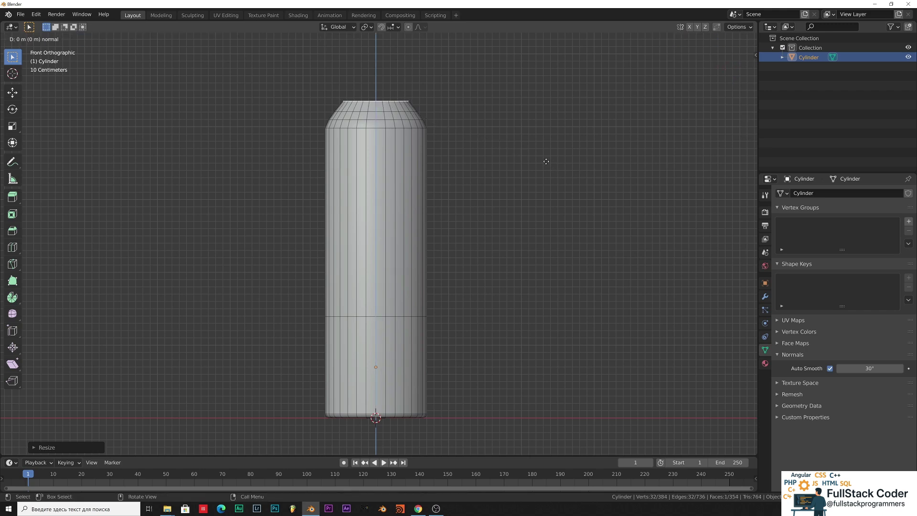
pyautogui.click(546, 150)
pyautogui.press('s')
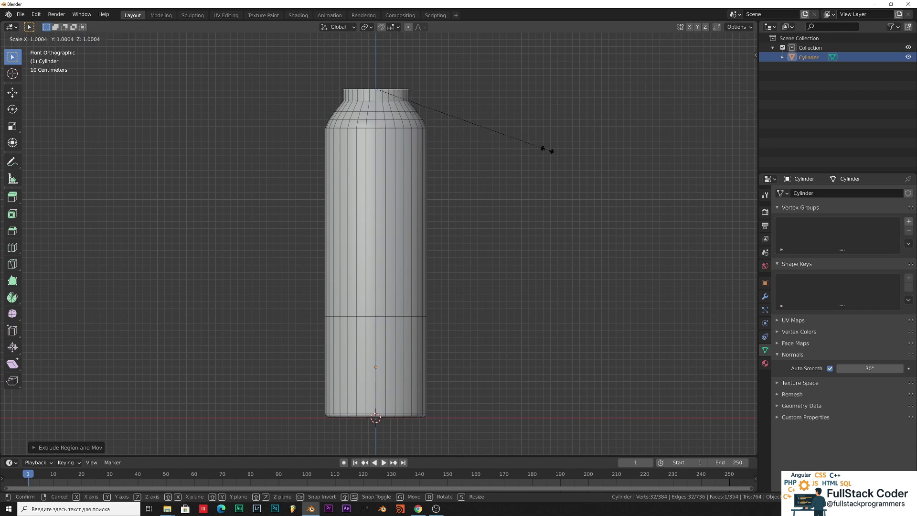
pyautogui.click(486, 135)
# Extrude the neck straight up in three sections: about 0.09 m, about 0.10 m and a longer third one.
pyautogui.press('e')
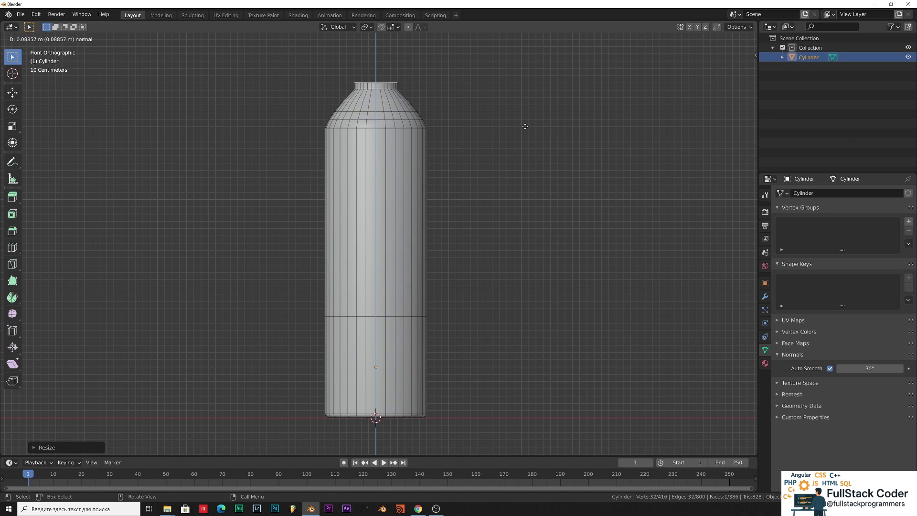
pyautogui.click(525, 126)
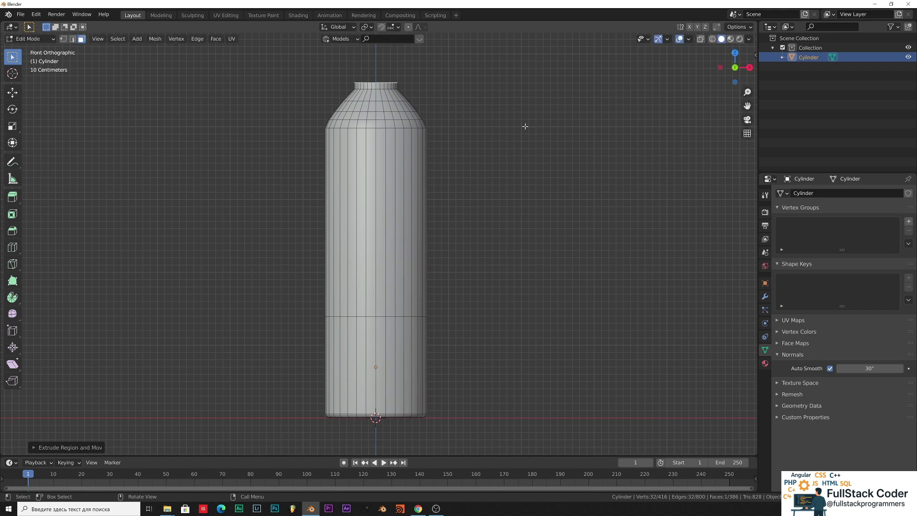
pyautogui.press('e')
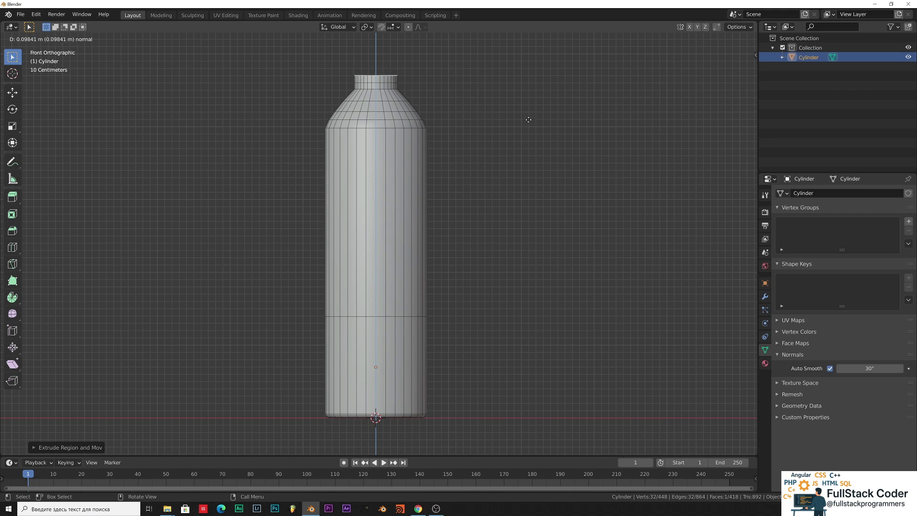
pyautogui.click(528, 120)
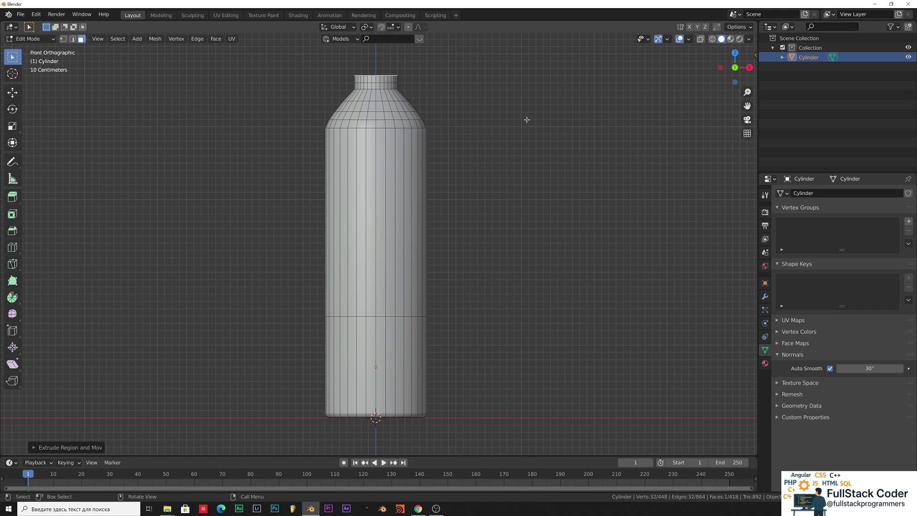
pyautogui.press('s')
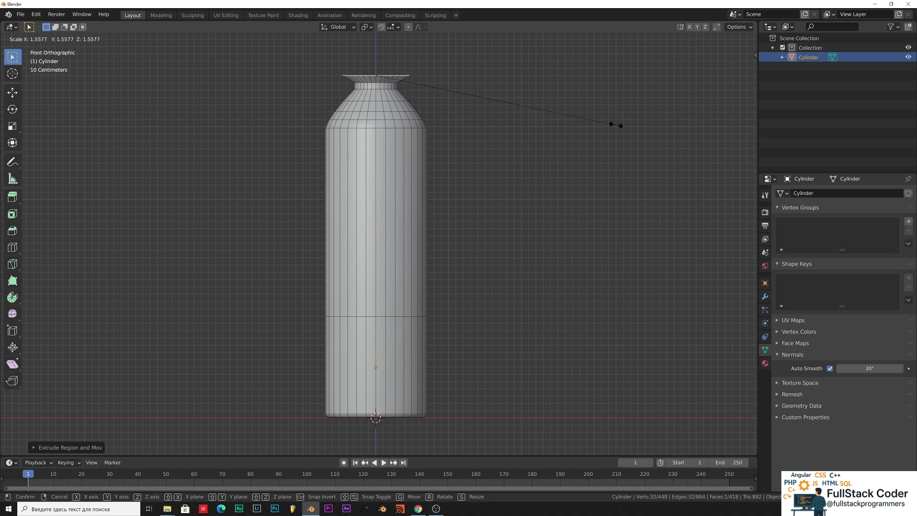
pyautogui.rightClick(616, 125)
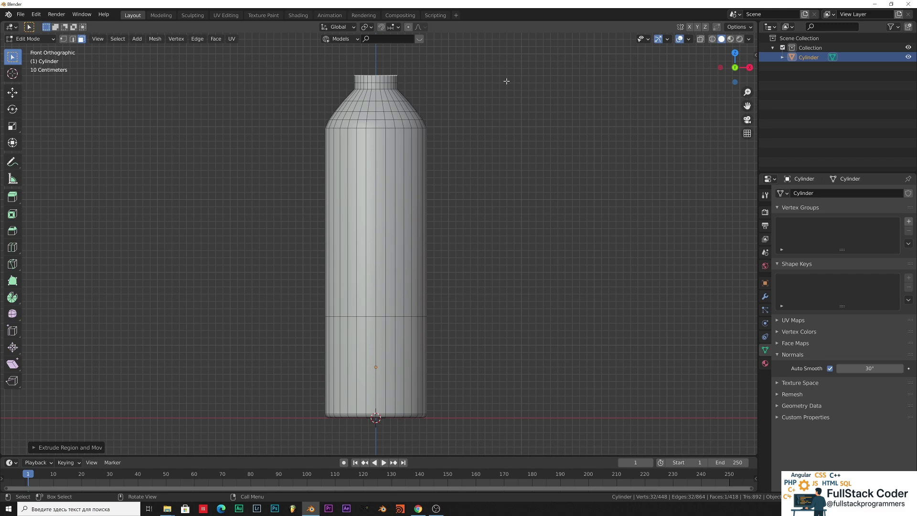
pyautogui.press('e')
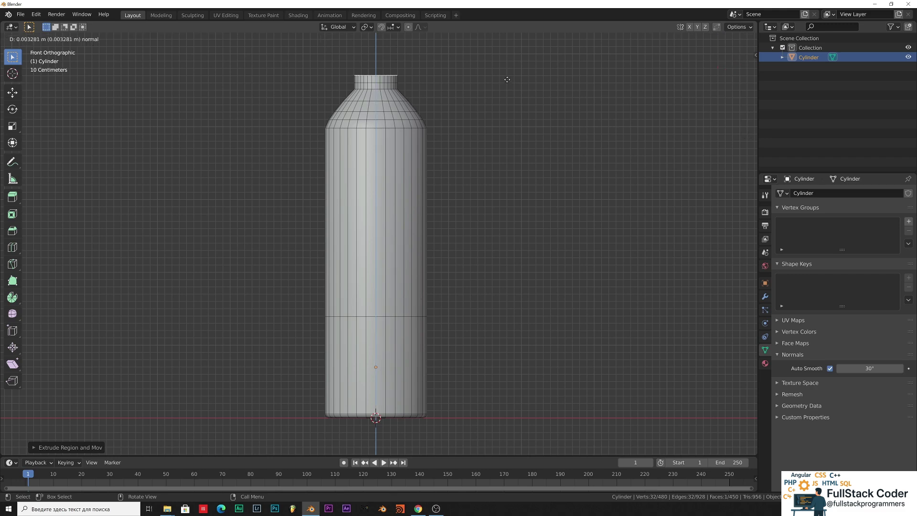
pyautogui.click(509, 55)
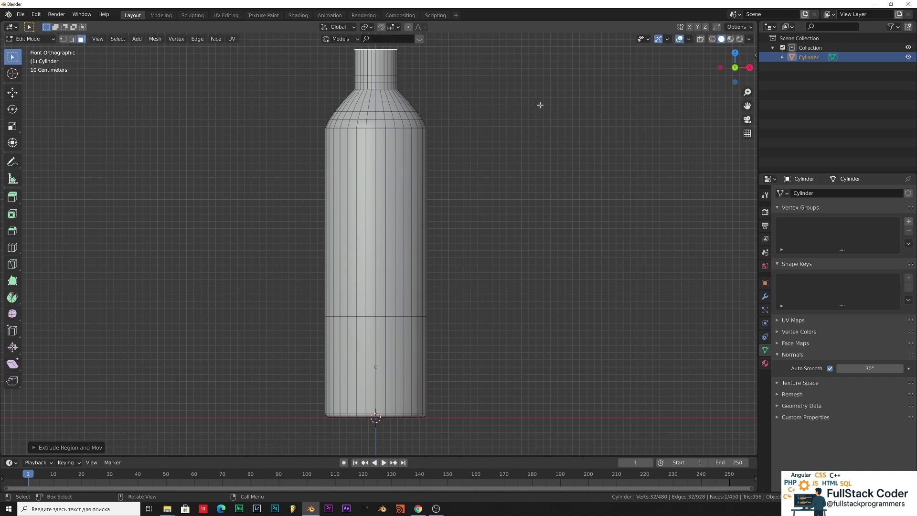
# Extrude the face loop around the neck's second section in place and scale it slightly outward as a raised ring.
pyautogui.moveTo(562, 98); pyautogui.dragTo(435, 212, button='middle')
pyautogui.scroll(3, 365, 113)
pyautogui.scroll(2, 365, 113)
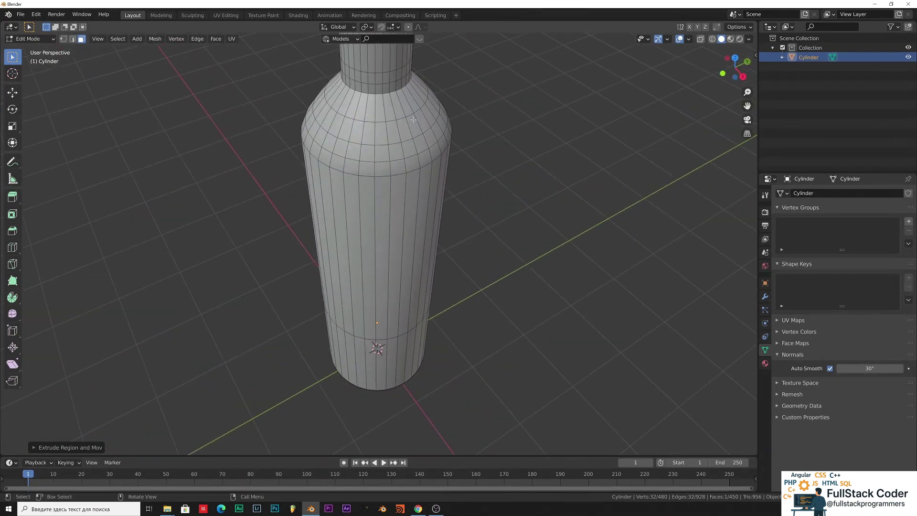
pyautogui.moveTo(462, 108); pyautogui.dragTo(449, 245, button='middle')
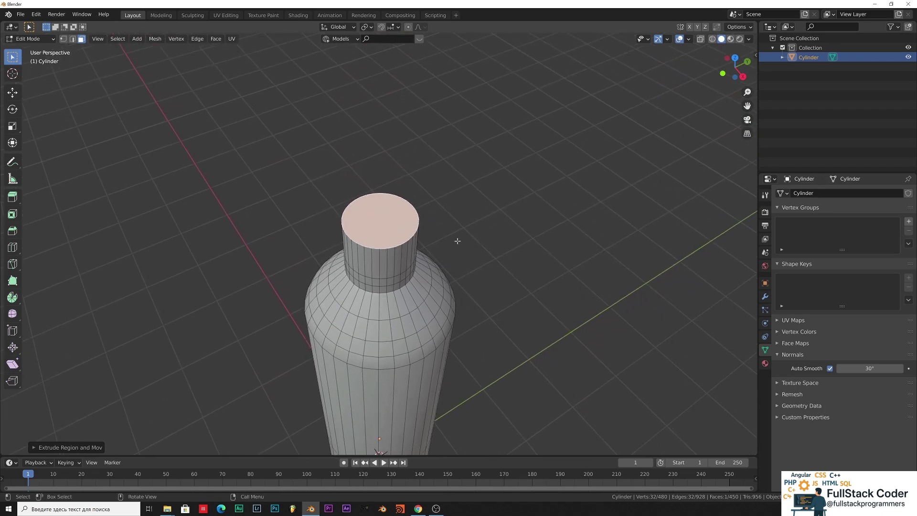
pyautogui.moveTo(453, 190); pyautogui.dragTo(472, 154, button='middle')
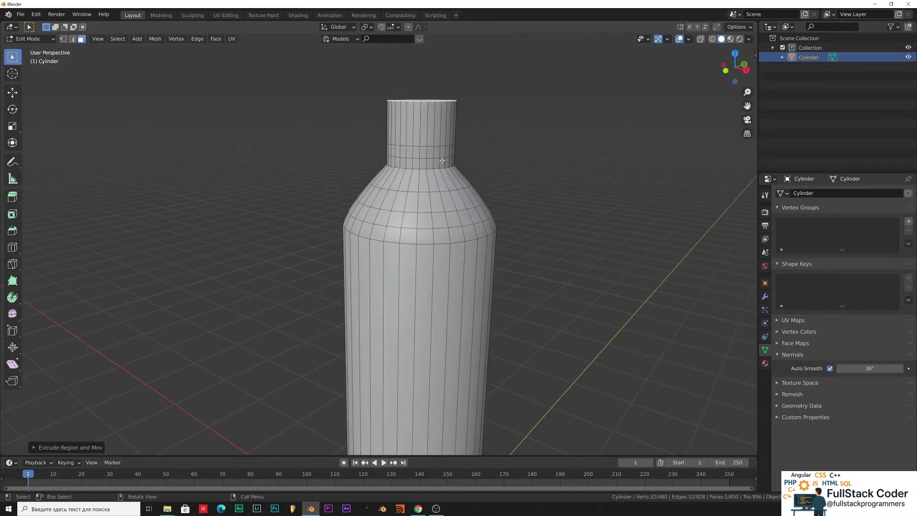
pyautogui.keyDown('alt'); pyautogui.click(430, 153); pyautogui.keyUp('alt')
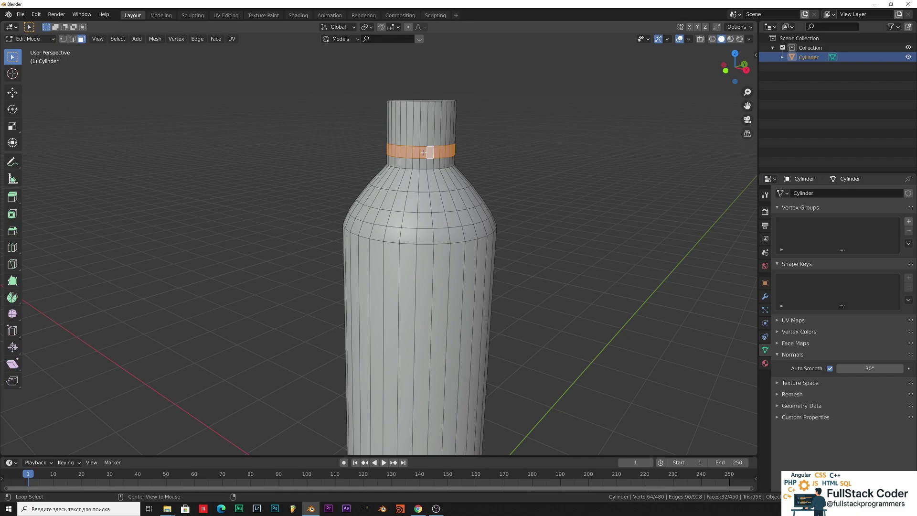
pyautogui.moveTo(341, 122)
pyautogui.mouseDown(button='middle')
pyautogui.moveTo(543, 151)
pyautogui.moveTo(441, 176)
pyautogui.moveTo(364, 147)
pyautogui.moveTo(350, 128)
pyautogui.mouseUp(button='middle')
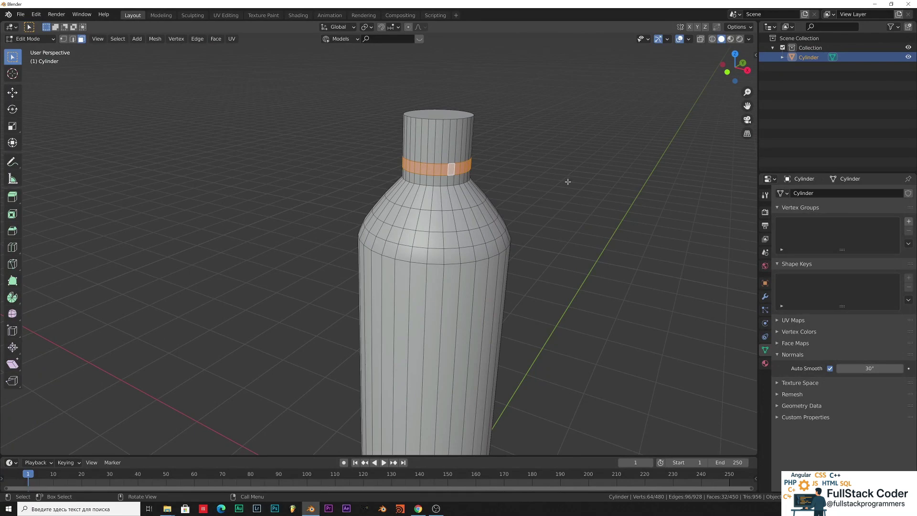
pyautogui.press('s')
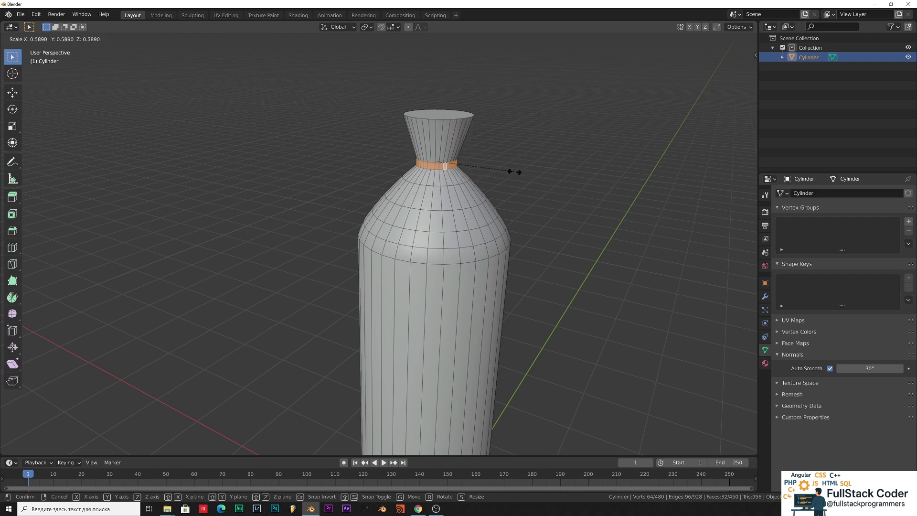
pyautogui.press('Escape')
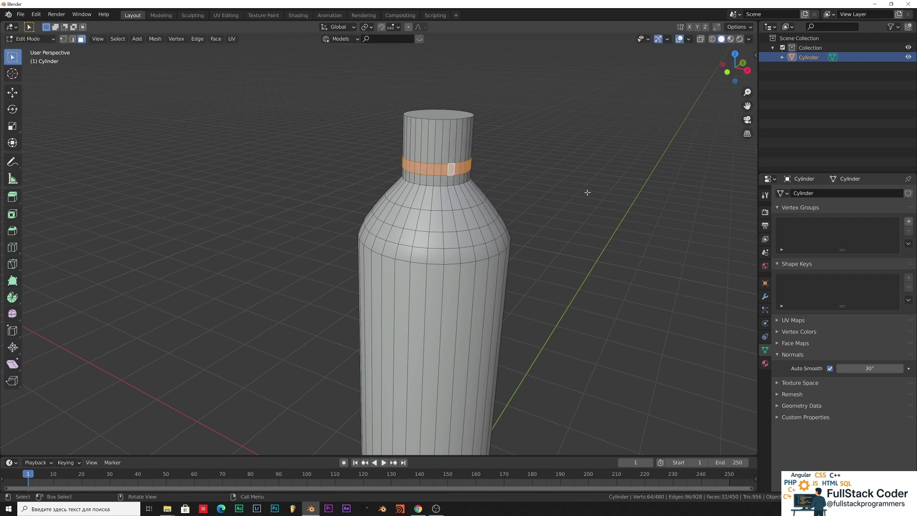
pyautogui.press('e')
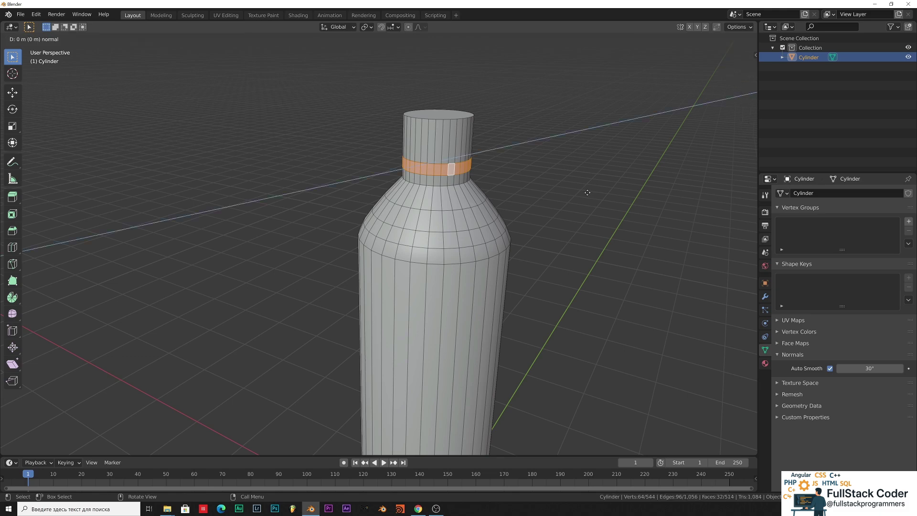
pyautogui.press('Escape')
pyautogui.moveTo(529, 178); pyautogui.dragTo(539, 210, button='middle')
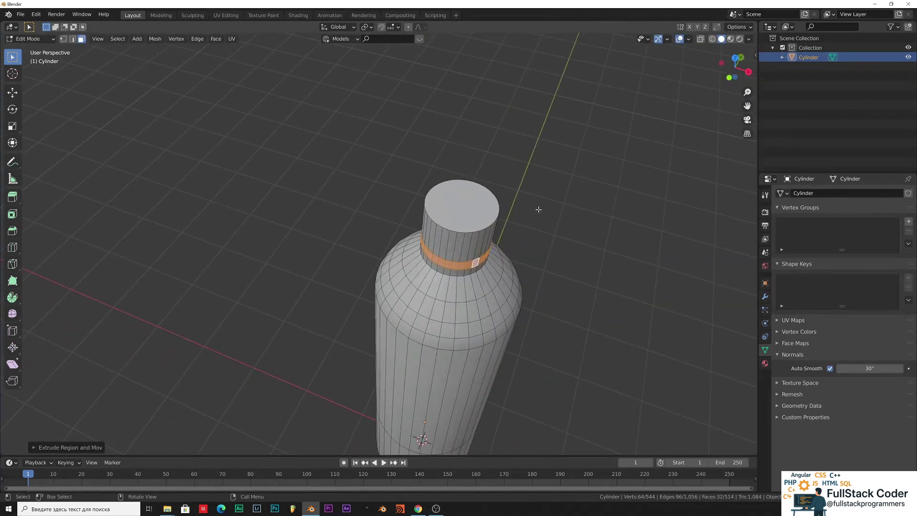
pyautogui.press('s')
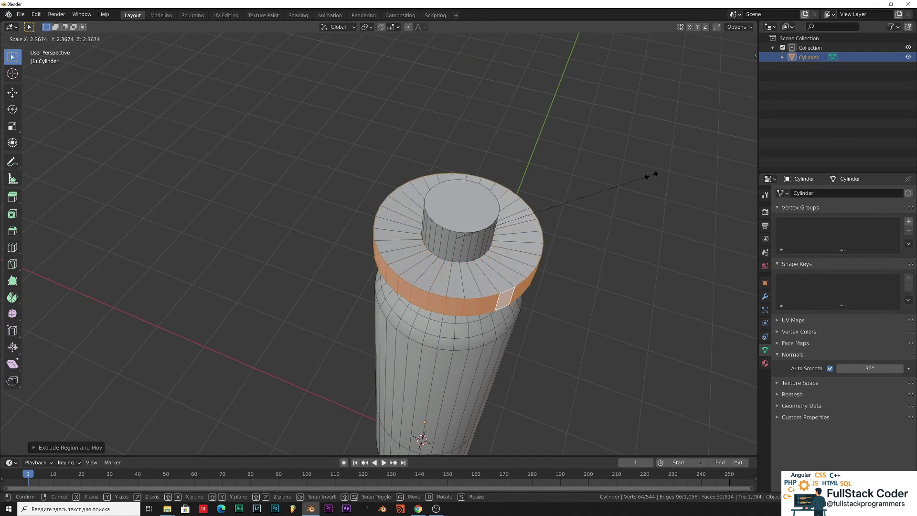
pyautogui.click(540, 198)
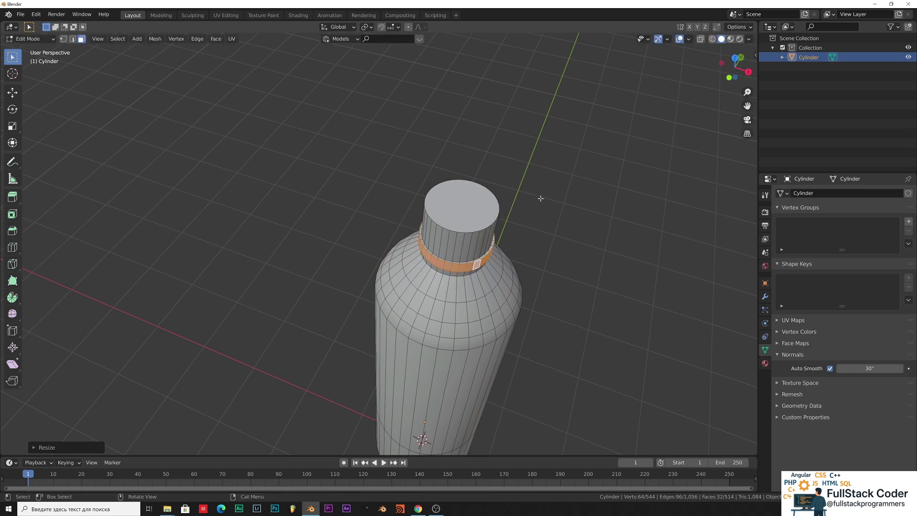
# Scale the neck's uppermost side faces together with the top face to about 1.11, widening them into a cap.
pyautogui.moveTo(587, 225); pyautogui.dragTo(596, 194, button='middle')
pyautogui.click(454, 120)
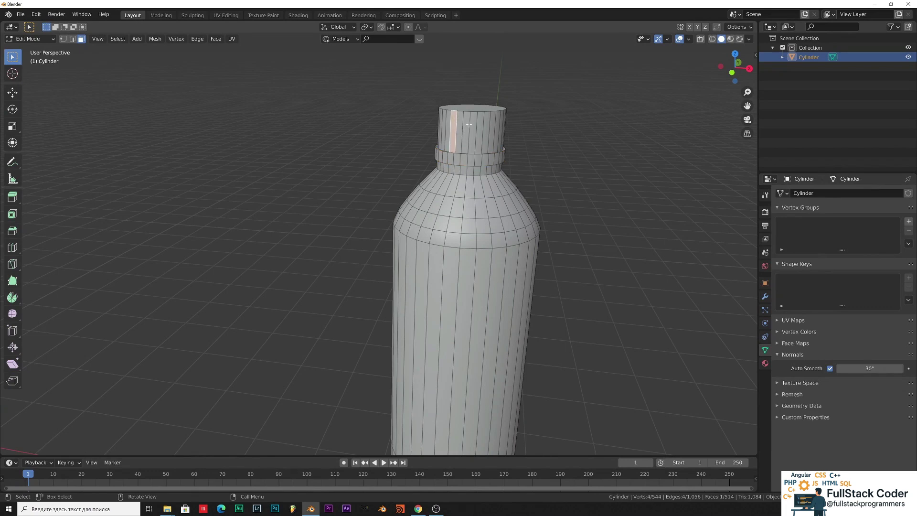
pyautogui.keyDown('alt'); pyautogui.click(457, 128); pyautogui.keyUp('alt')
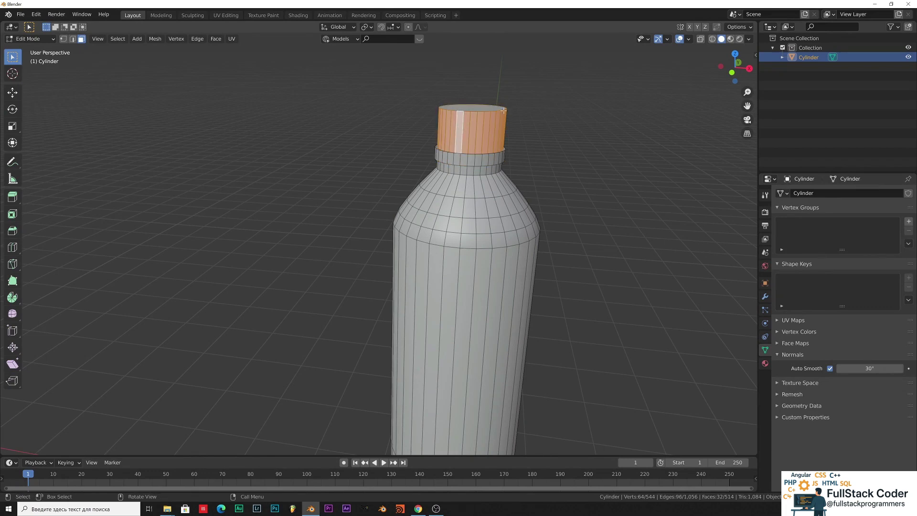
pyautogui.moveTo(509, 102); pyautogui.dragTo(554, 156, button='middle')
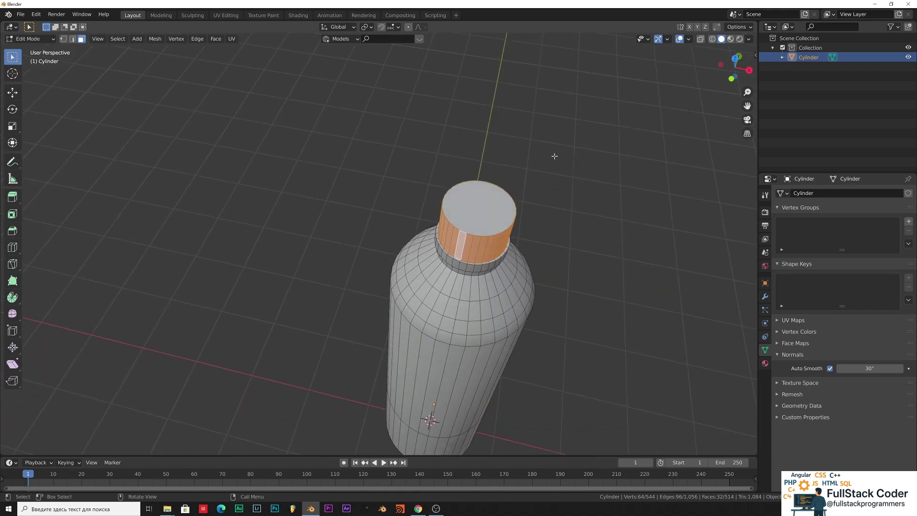
pyautogui.keyDown('shift'); pyautogui.click(482, 213); pyautogui.keyUp('shift')
pyautogui.moveTo(560, 230); pyautogui.dragTo(606, 182, button='middle')
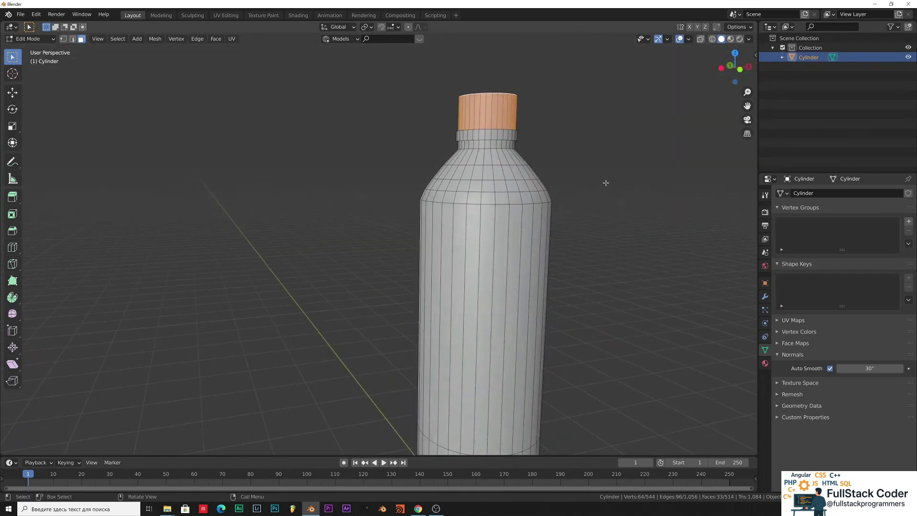
pyautogui.press('s')
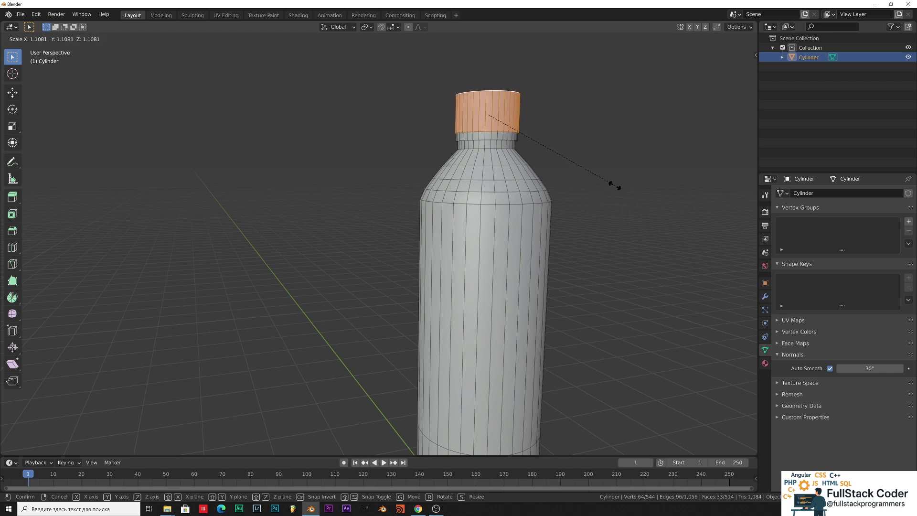
pyautogui.click(615, 185)
pyautogui.click(597, 140)
# Bevel the edge loop around the cap's top rim with 5 segments to round it off narrowly.
pyautogui.moveTo(599, 138); pyautogui.dragTo(462, 179, button='middle')
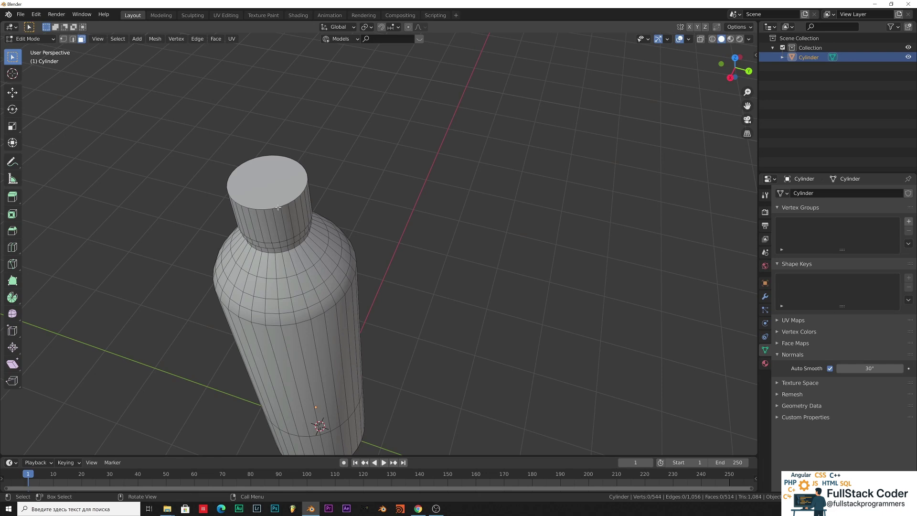
pyautogui.click(73, 39)
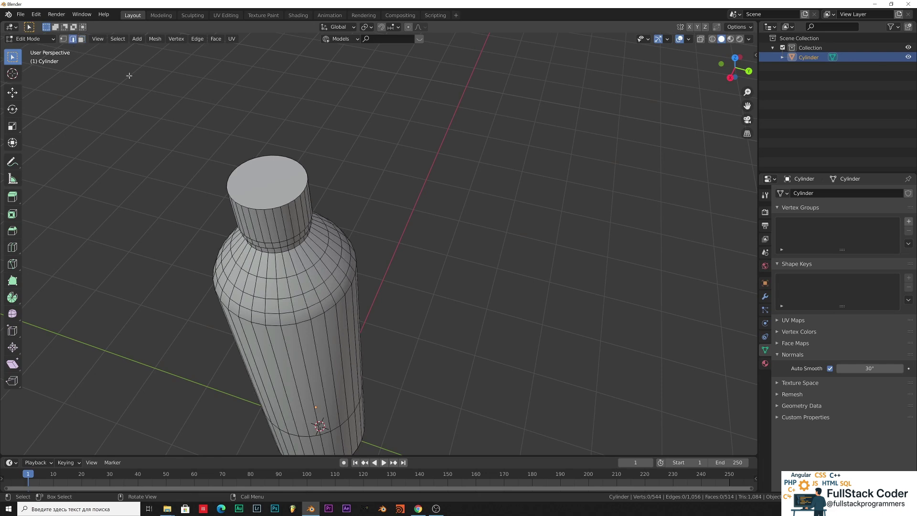
pyautogui.keyDown('alt'); pyautogui.click(283, 205); pyautogui.keyUp('alt')
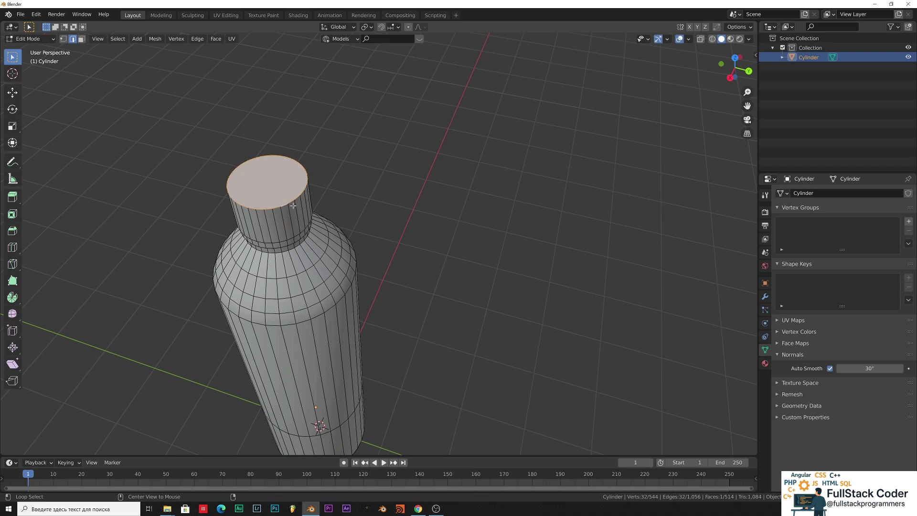
pyautogui.click(476, 167)
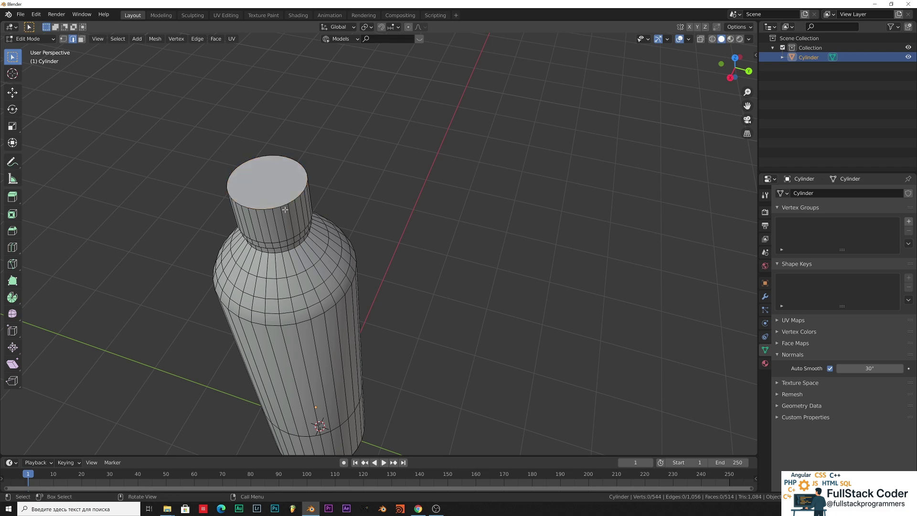
pyautogui.scroll(7, 262, 209)
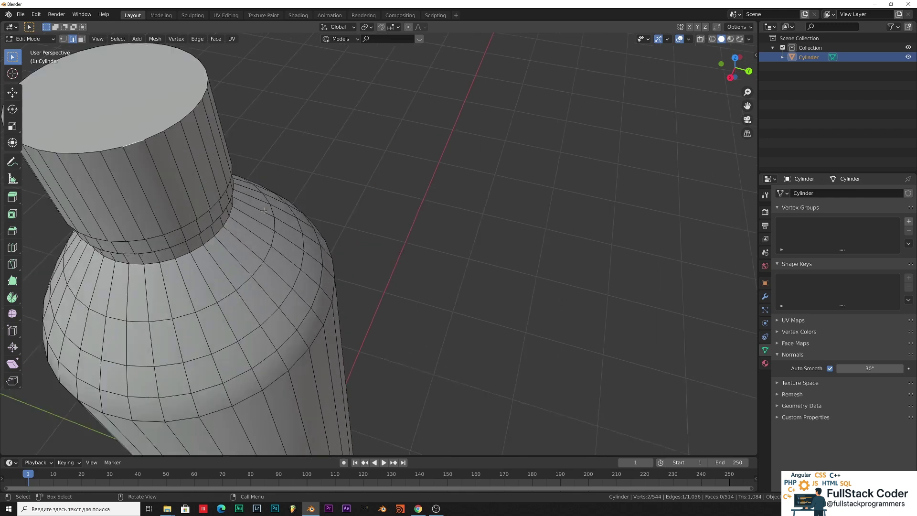
pyautogui.keyDown('shift'); pyautogui.moveTo(262, 209); pyautogui.dragTo(443, 252, button='middle'); pyautogui.keyUp('shift')
pyautogui.click(485, 218)
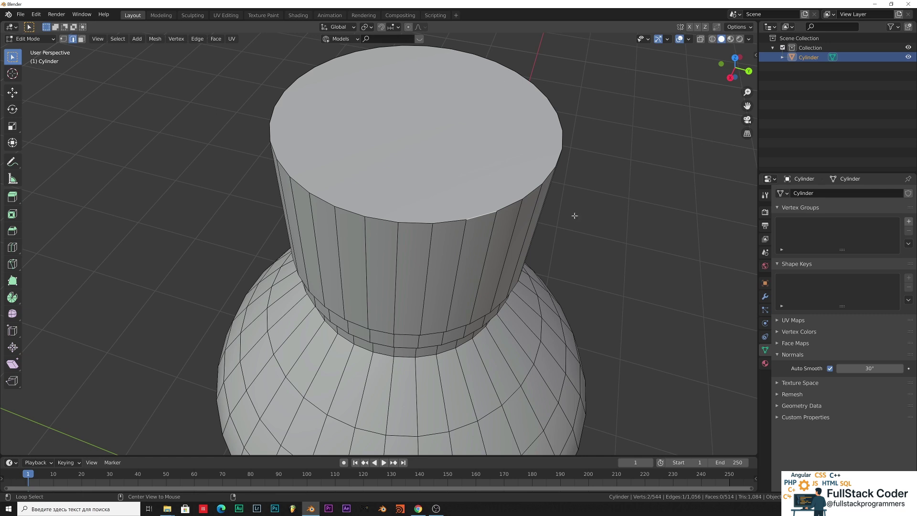
pyautogui.keyDown('alt'); pyautogui.click(448, 221); pyautogui.keyUp('alt')
pyautogui.keyDown('alt'); pyautogui.click(430, 247); pyautogui.keyUp('alt')
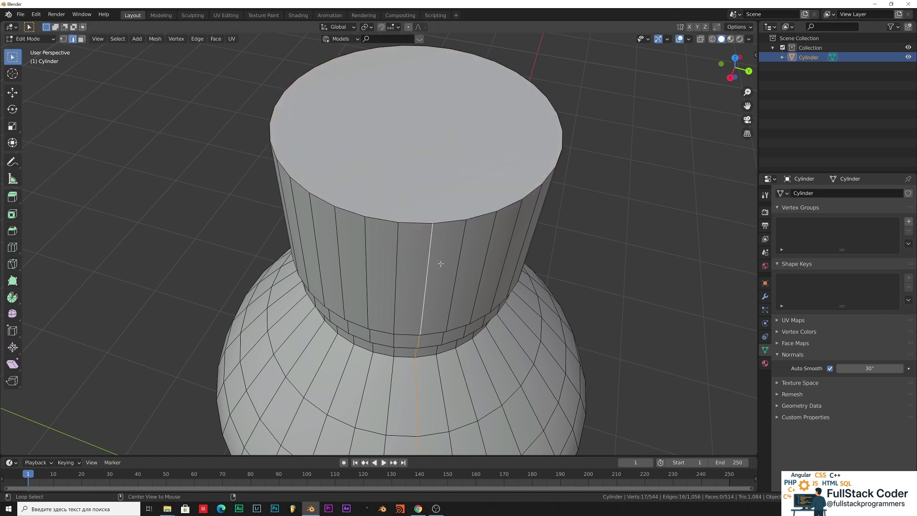
pyautogui.keyDown('alt'); pyautogui.click(455, 223); pyautogui.keyUp('alt')
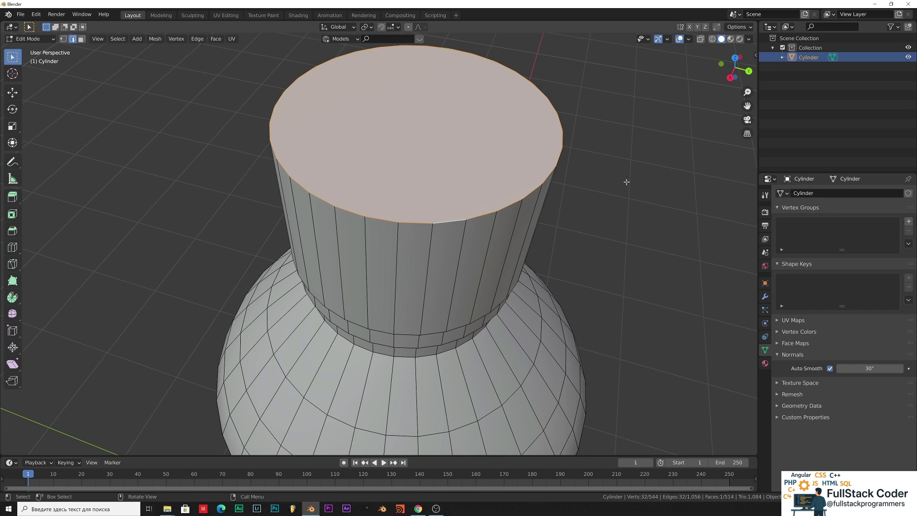
pyautogui.press('ctrl')
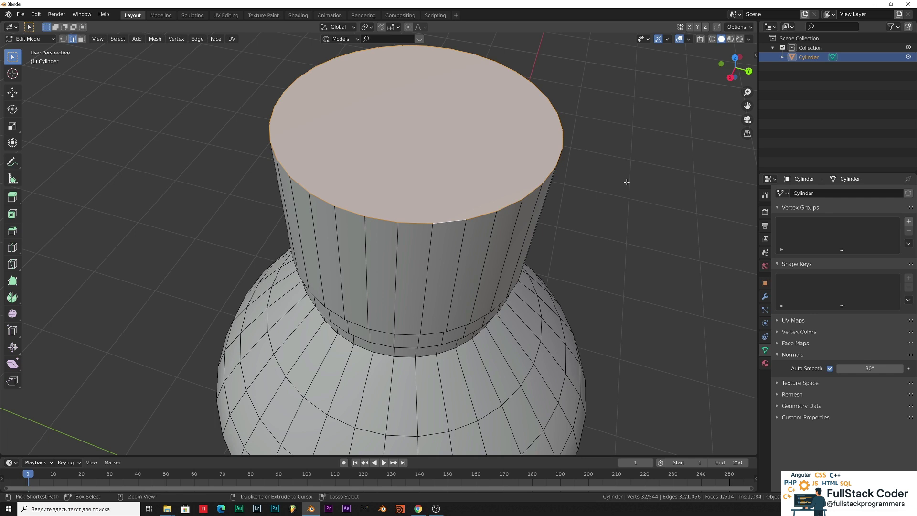
pyautogui.hotkey('ctrl', 'b')
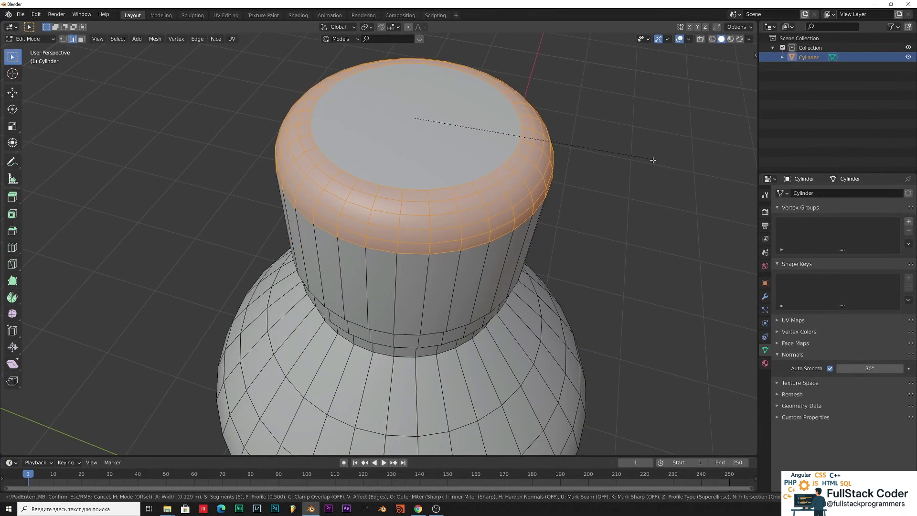
pyautogui.click(640, 157)
pyautogui.click(629, 271)
# Leave mesh editing and return the bottle to Object Mode.
pyautogui.moveTo(629, 272); pyautogui.dragTo(635, 253, button='middle')
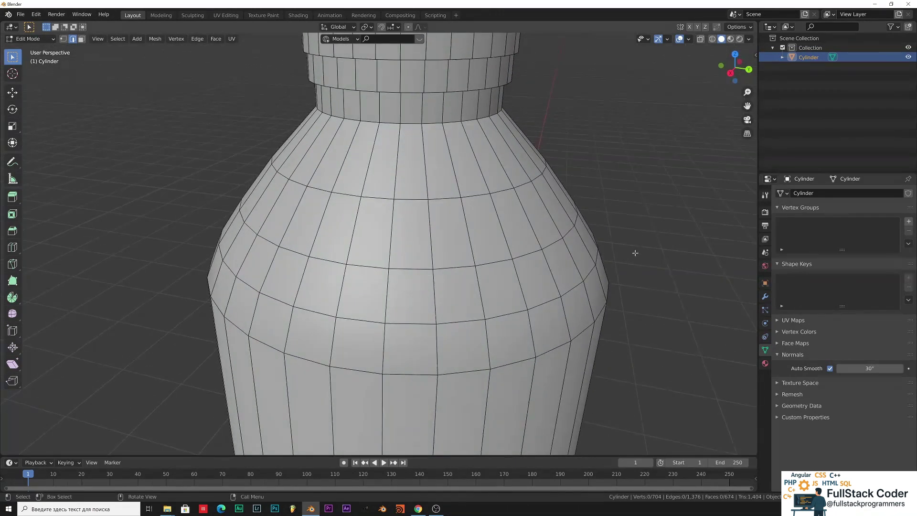
pyautogui.scroll(-8, 632, 249)
pyautogui.moveTo(484, 283); pyautogui.dragTo(441, 264, button='middle')
pyautogui.scroll(4, 442, 264)
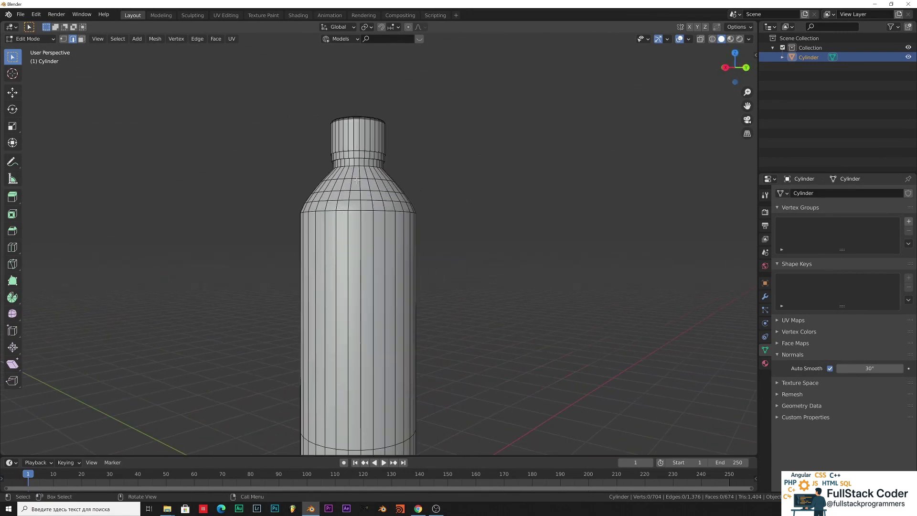
pyautogui.click(41, 37)
pyautogui.click(38, 50)
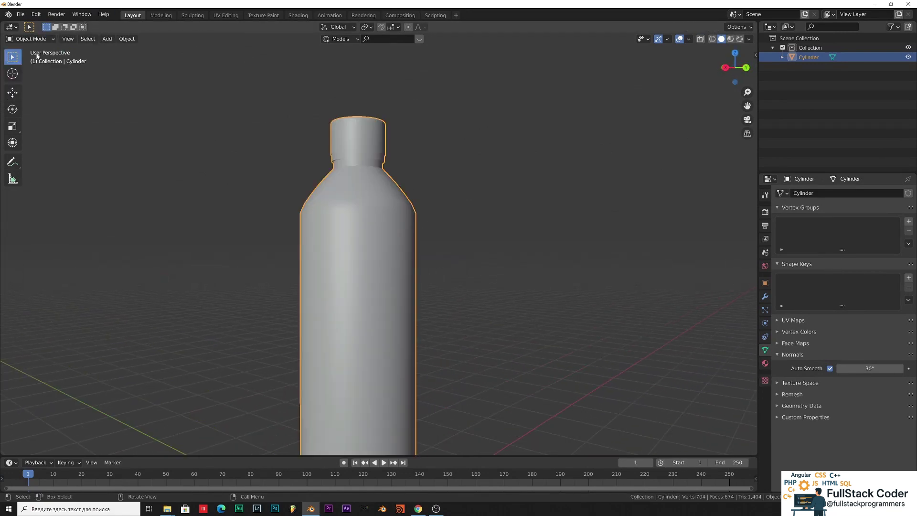
# Deselect the bottle and examine its cap, neck ring and shoulders from several sides and distances.
pyautogui.click(174, 196)
pyautogui.scroll(-3, 193, 180)
pyautogui.moveTo(195, 178); pyautogui.dragTo(357, 192, button='middle')
pyautogui.scroll(8, 443, 247)
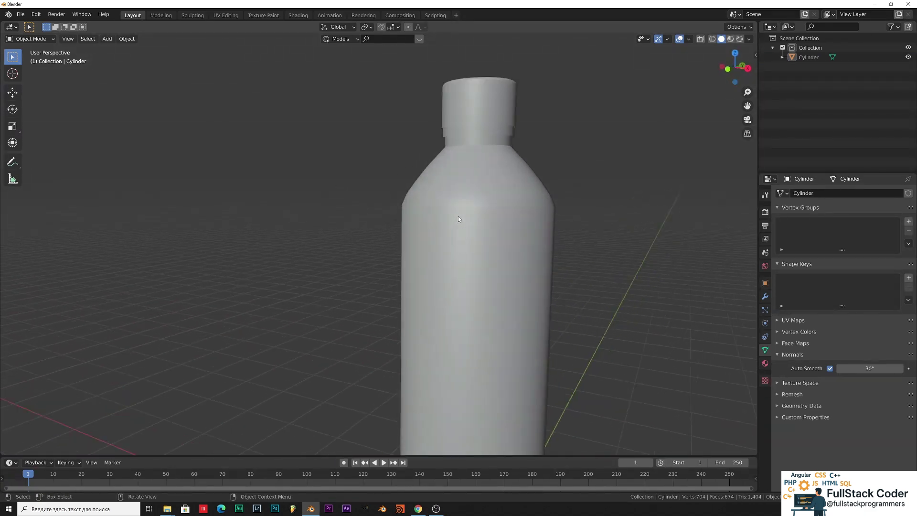
pyautogui.moveTo(525, 177); pyautogui.dragTo(405, 201, button='middle')
pyautogui.scroll(-8, 405, 201)
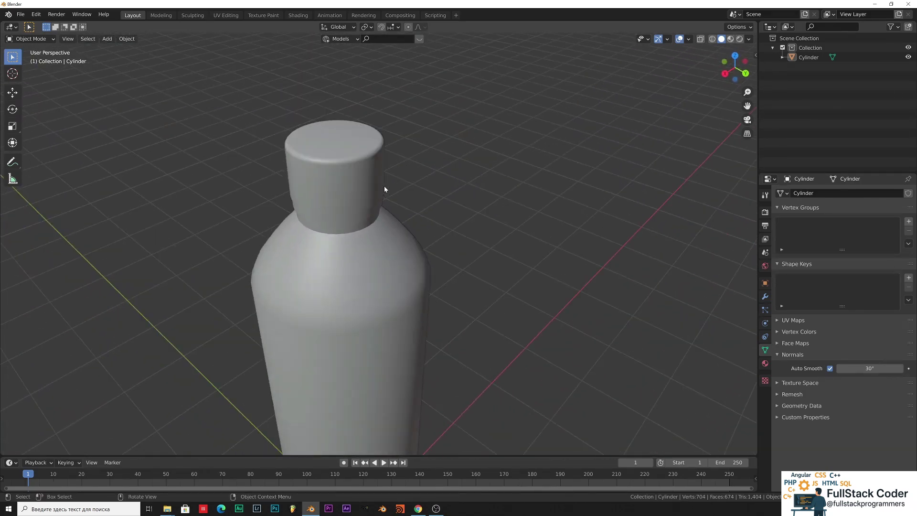
pyautogui.scroll(-3, 406, 227)
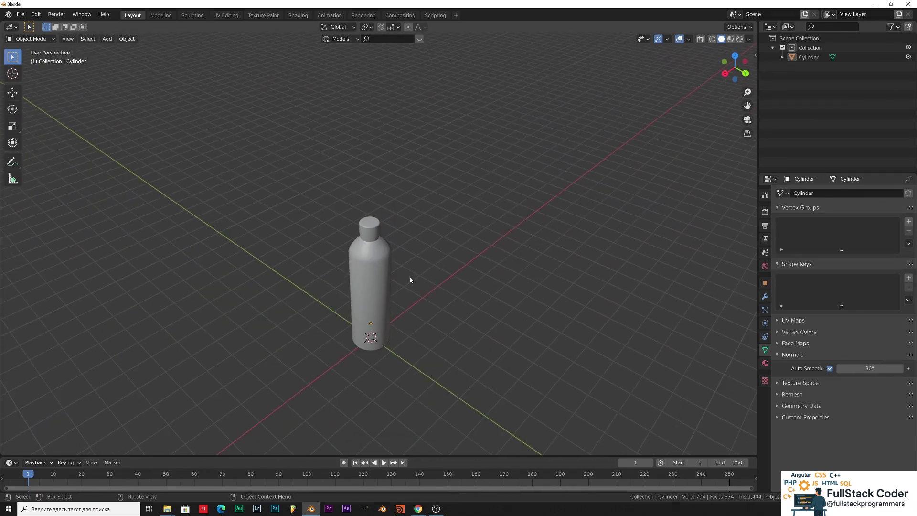
pyautogui.moveTo(409, 279); pyautogui.dragTo(434, 225, button='middle')
# Set the viewport shading to Material Preview and select the bottle.
pyautogui.click(731, 38)
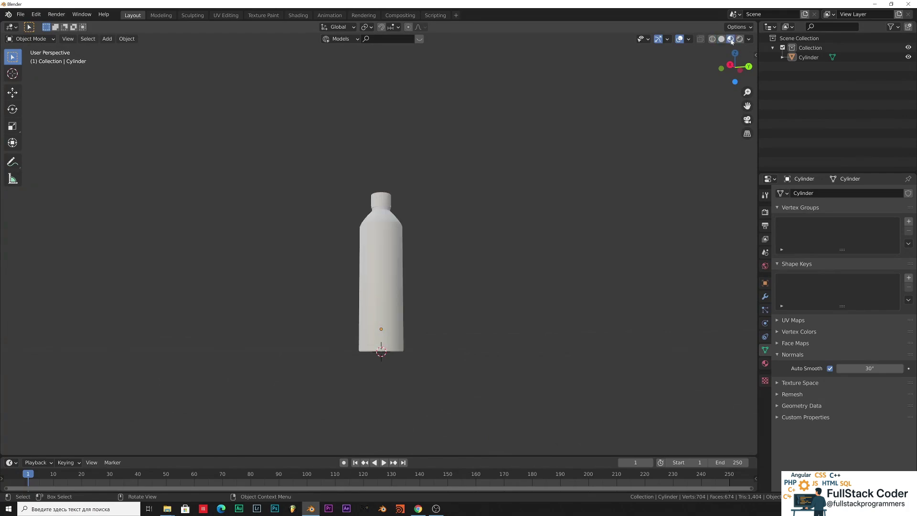
pyautogui.moveTo(521, 211); pyautogui.dragTo(436, 266, button='middle')
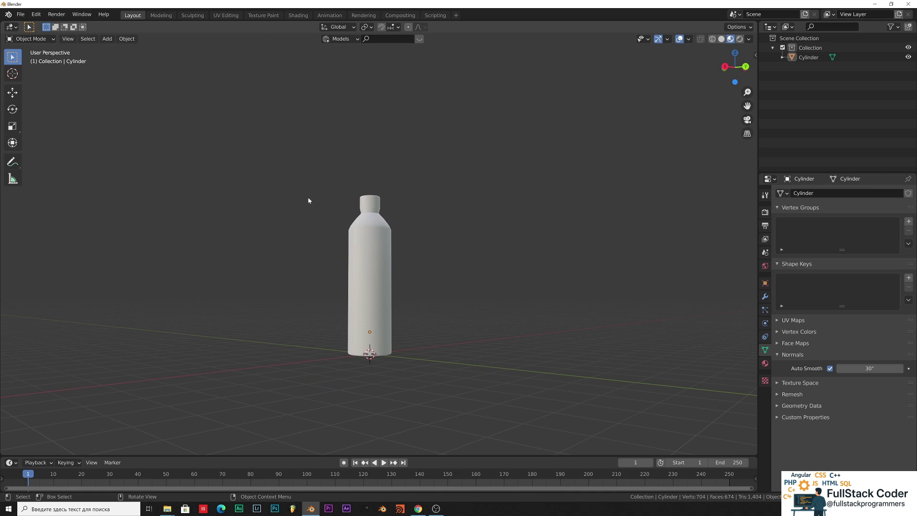
pyautogui.click(365, 247)
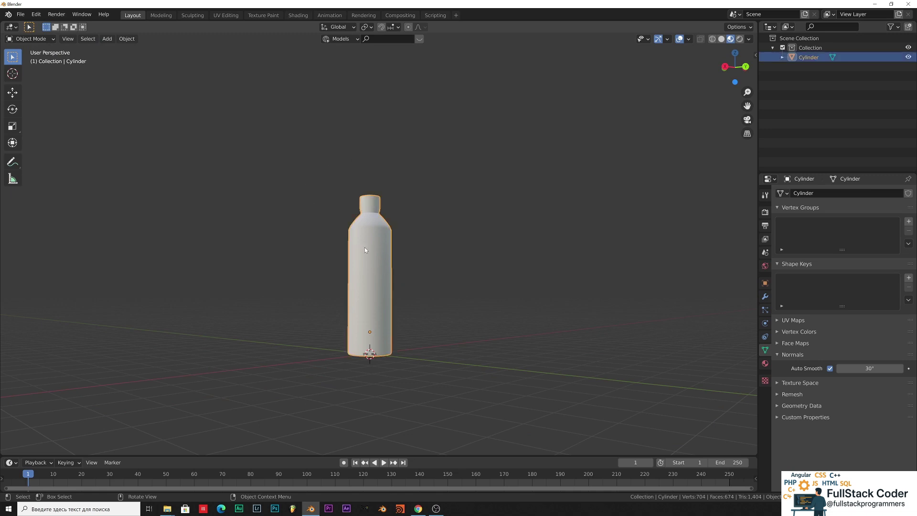
# Move the bottle away from the world origin along the global X axis to about -17 m.
pyautogui.press('g')
pyautogui.press('x')
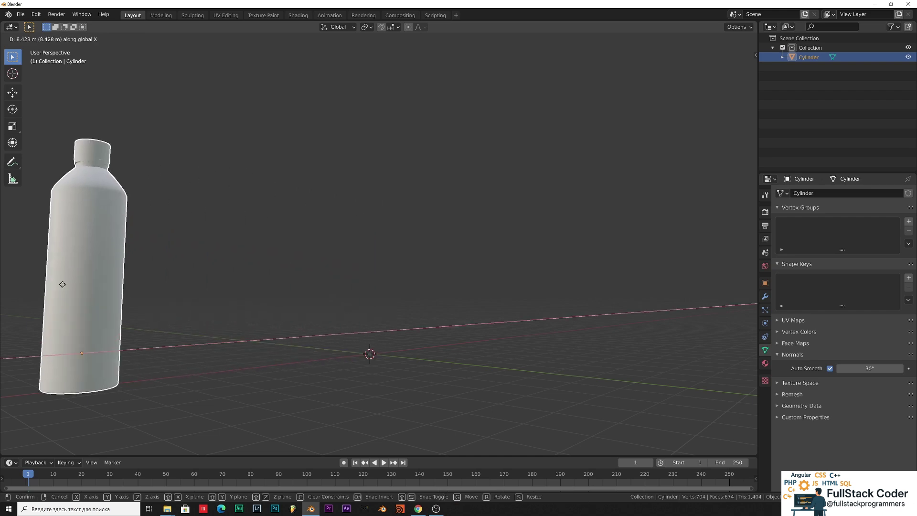
pyautogui.click(553, 320)
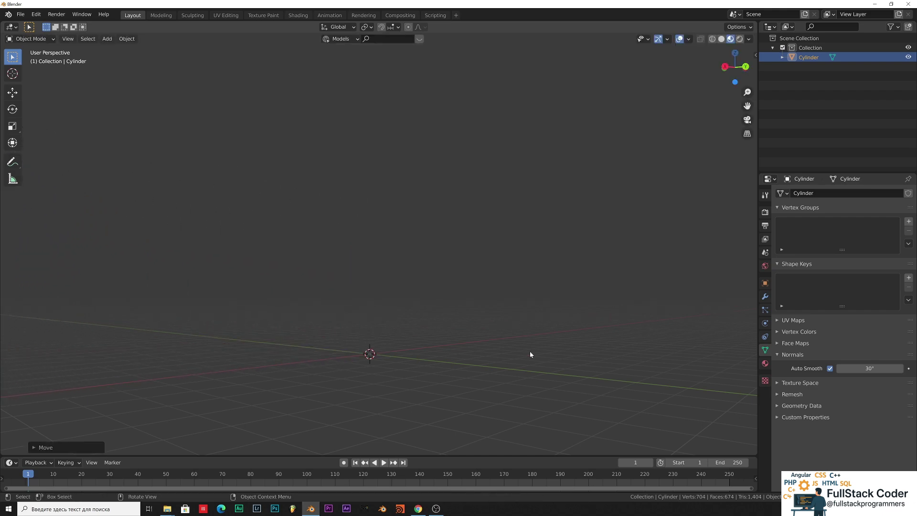
pyautogui.scroll(-4, 438, 323)
pyautogui.moveTo(420, 248); pyautogui.dragTo(367, 268, button='middle')
pyautogui.moveTo(245, 270); pyautogui.dragTo(339, 264, button='middle')
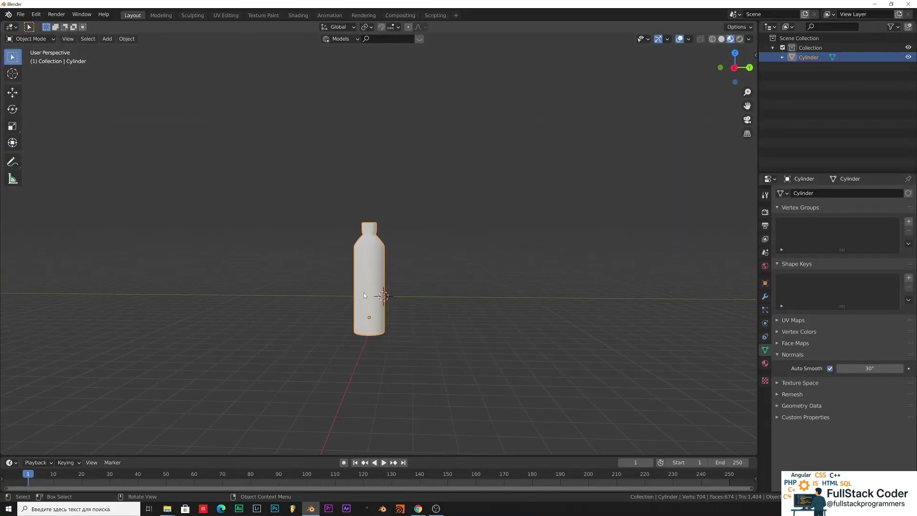
pyautogui.press('g')
pyautogui.press('x')
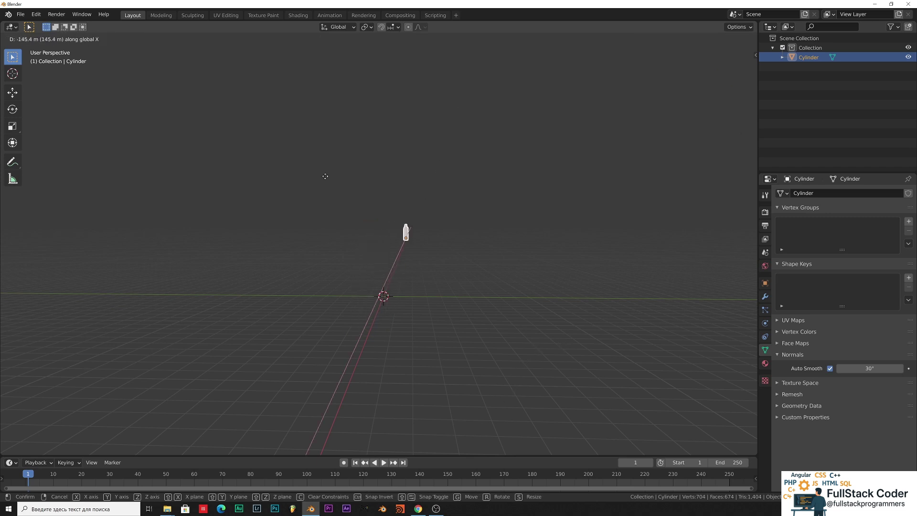
pyautogui.click(310, 234)
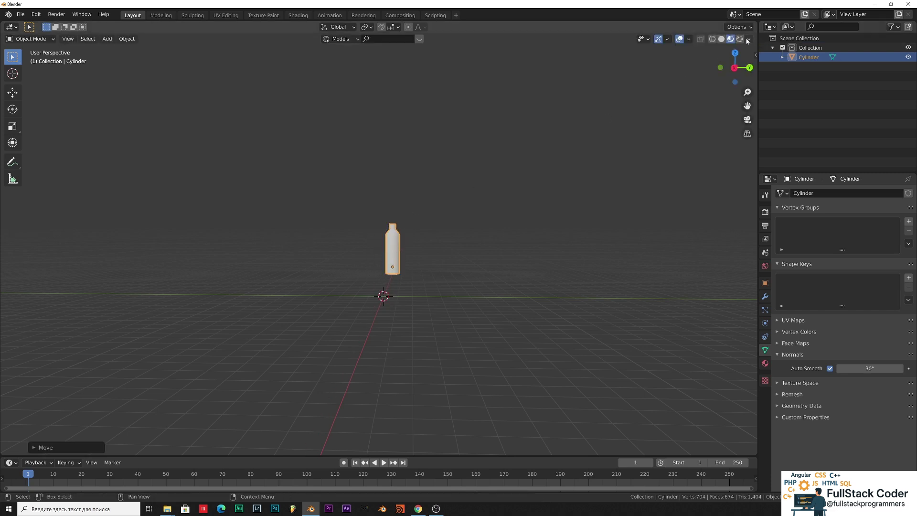
# Set the viewport's clip end distance to 20000 m.
pyautogui.click(756, 55)
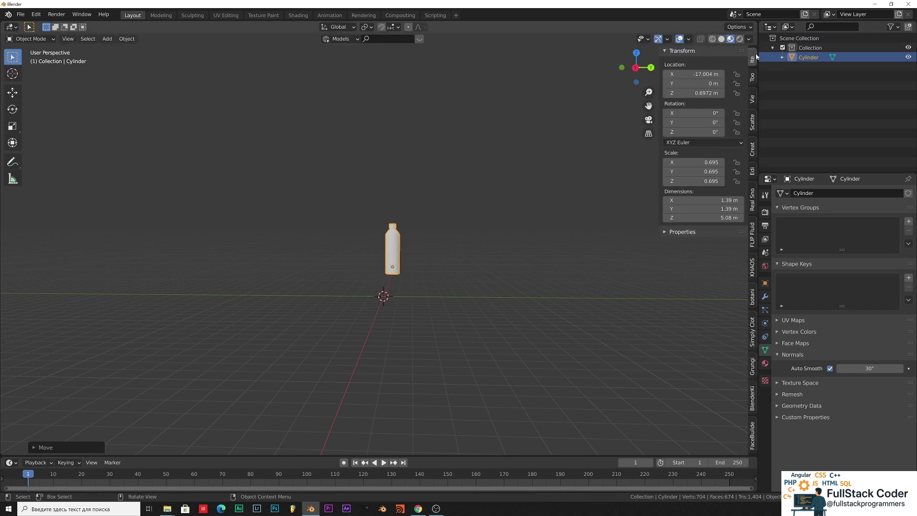
pyautogui.click(752, 101)
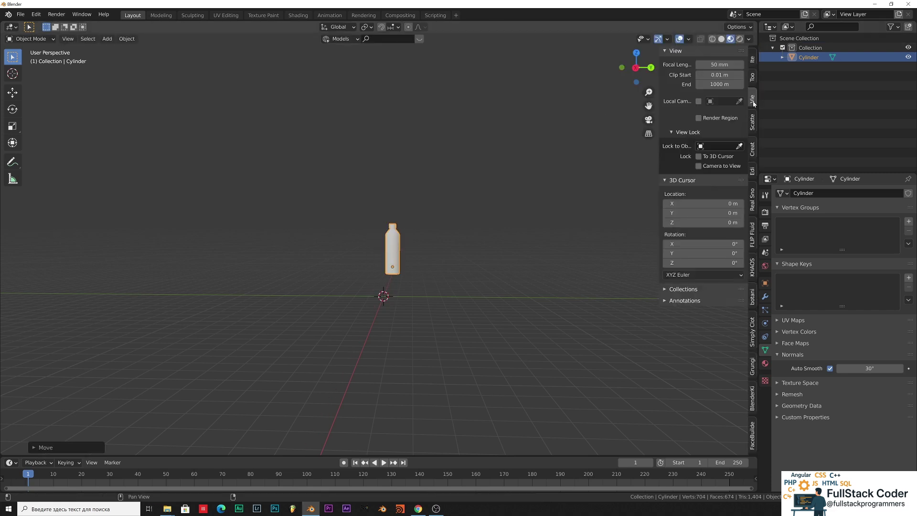
pyautogui.doubleClick(717, 84)
pyautogui.hotkey('ctrl', 'a')
pyautogui.write('20000')
pyautogui.press('Return')
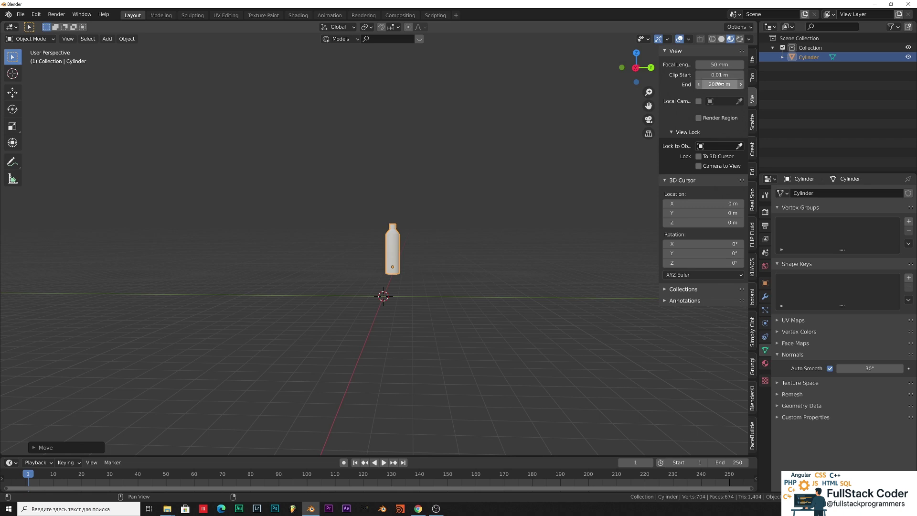
# Examine the scene around the world origin from far and near and from several angles.
pyautogui.moveTo(480, 233); pyautogui.dragTo(476, 220, button='middle')
pyautogui.scroll(-6, 479, 109)
pyautogui.scroll(-3, 483, 110)
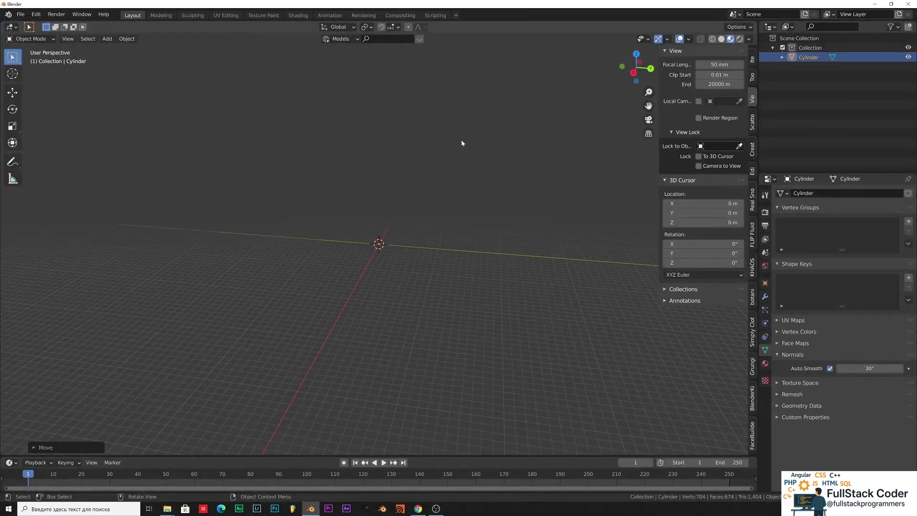
pyautogui.scroll(4, 426, 204)
pyautogui.scroll(6, 426, 203)
pyautogui.moveTo(482, 310); pyautogui.dragTo(329, 282, button='middle')
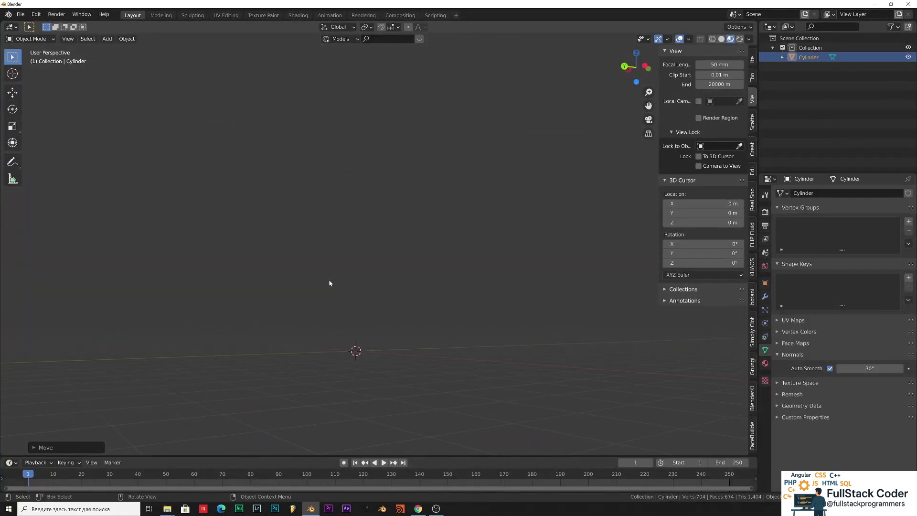
pyautogui.moveTo(455, 306); pyautogui.dragTo(487, 352, button='middle')
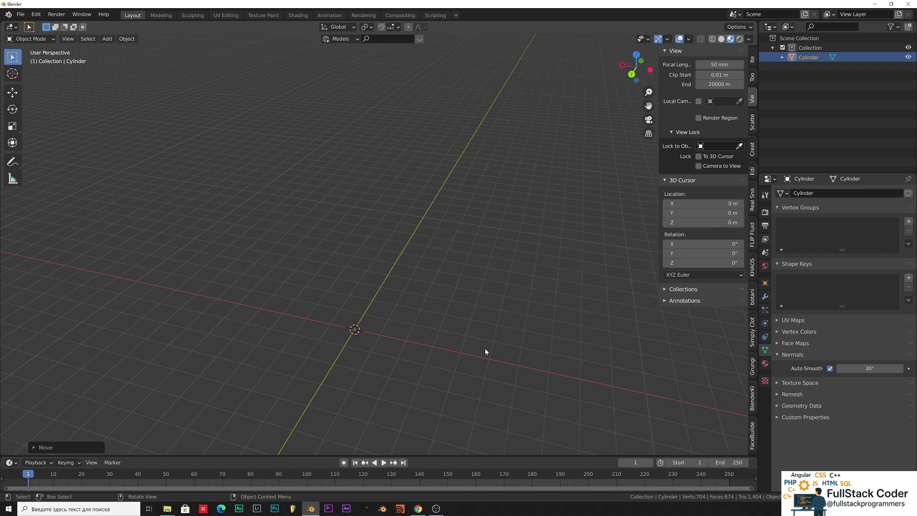
pyautogui.moveTo(385, 303); pyautogui.dragTo(439, 308, button='middle')
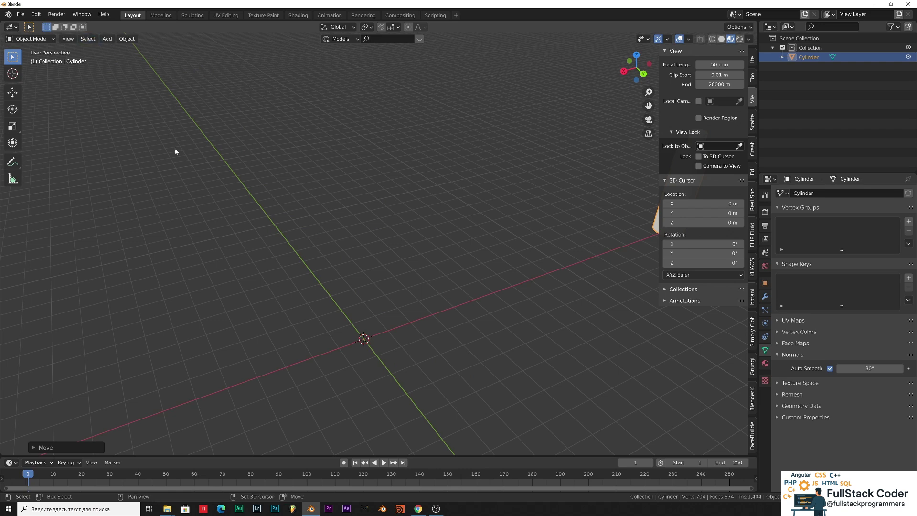
# Add a cube mesh at the world origin.
pyautogui.hotkey('shift', 'a')
pyautogui.moveTo(176, 151)
pyautogui.click(267, 158)
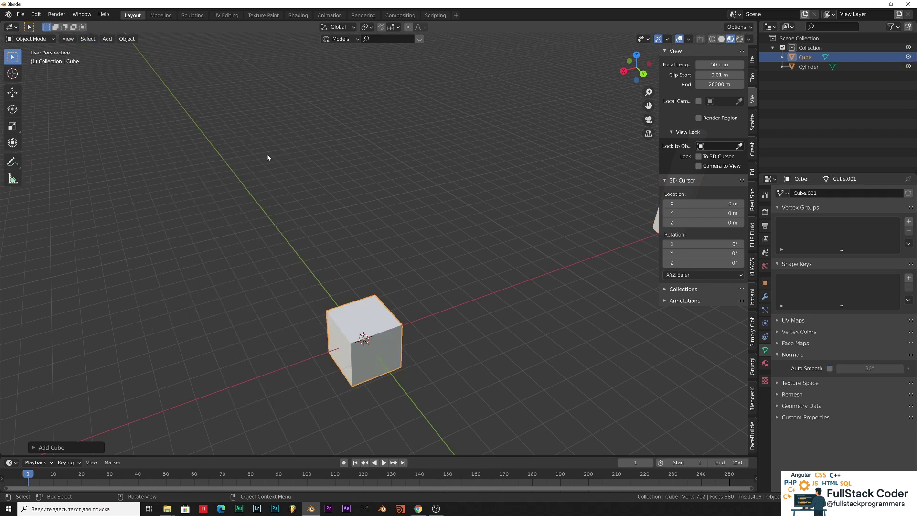
pyautogui.moveTo(458, 338)
pyautogui.mouseDown(button='middle')
pyautogui.moveTo(450, 276)
pyautogui.moveTo(487, 292)
pyautogui.moveTo(469, 337)
pyautogui.mouseUp(button='middle')
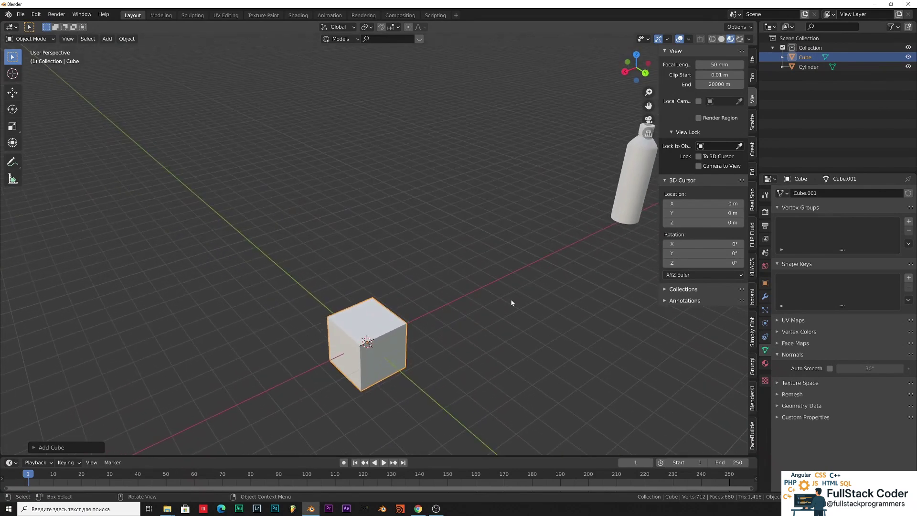
# Display the cube's transform properties, frame the view on the cube and examine it from several sides.
pyautogui.click(753, 61)
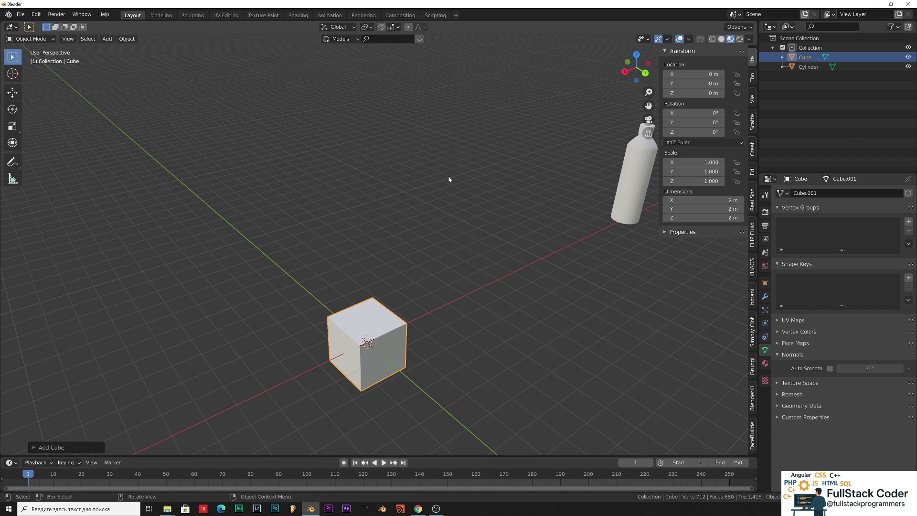
pyautogui.click(419, 266)
pyautogui.moveTo(422, 351); pyautogui.dragTo(359, 338, button='middle')
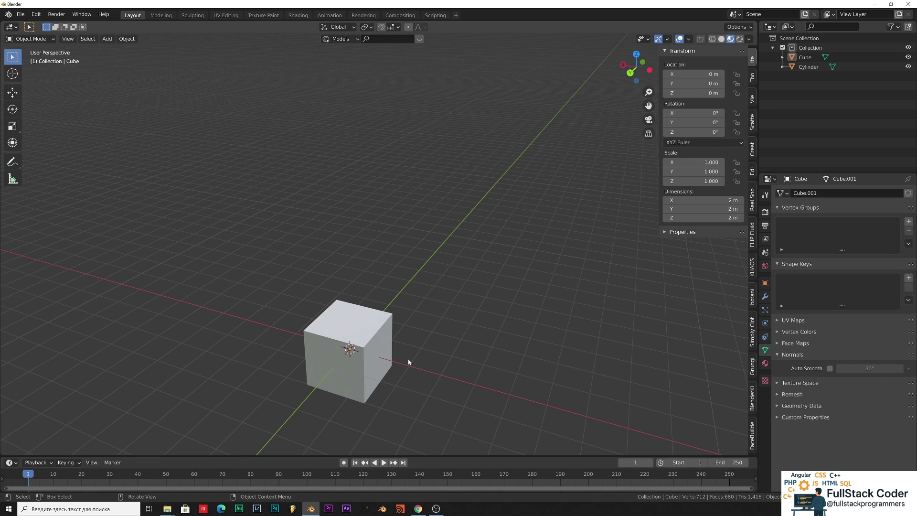
pyautogui.click(367, 328)
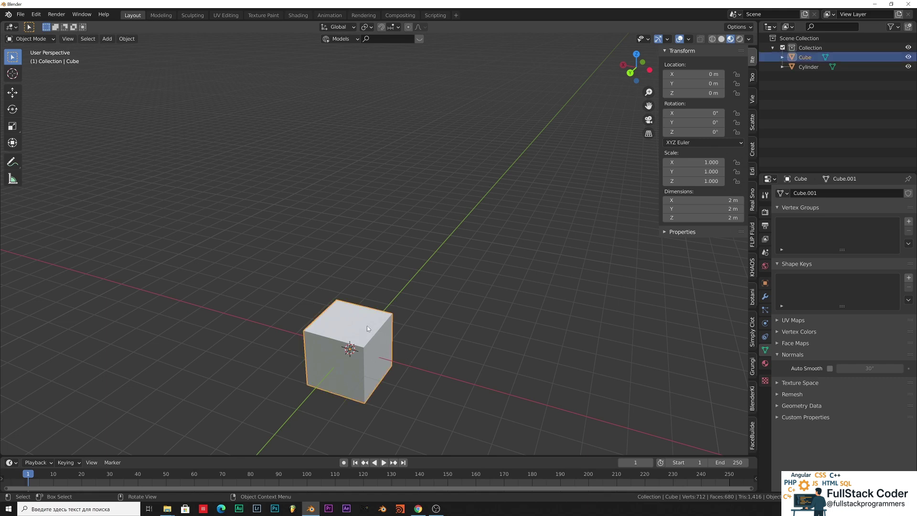
pyautogui.press('`')
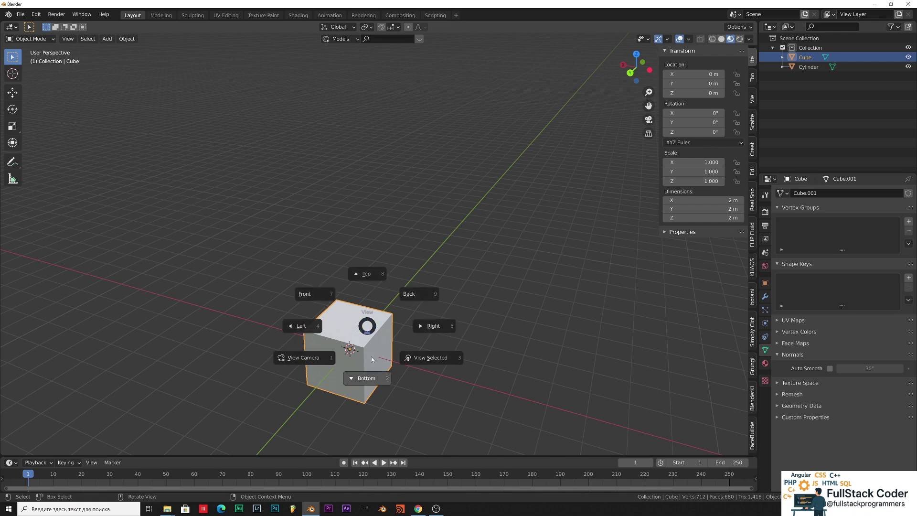
pyautogui.click(417, 359)
pyautogui.scroll(-3, 416, 334)
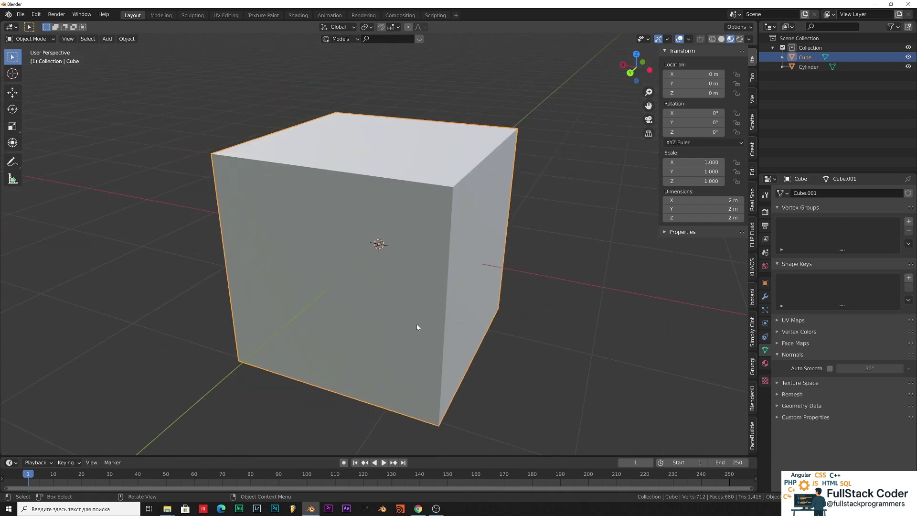
pyautogui.moveTo(509, 313); pyautogui.dragTo(342, 316, button='middle')
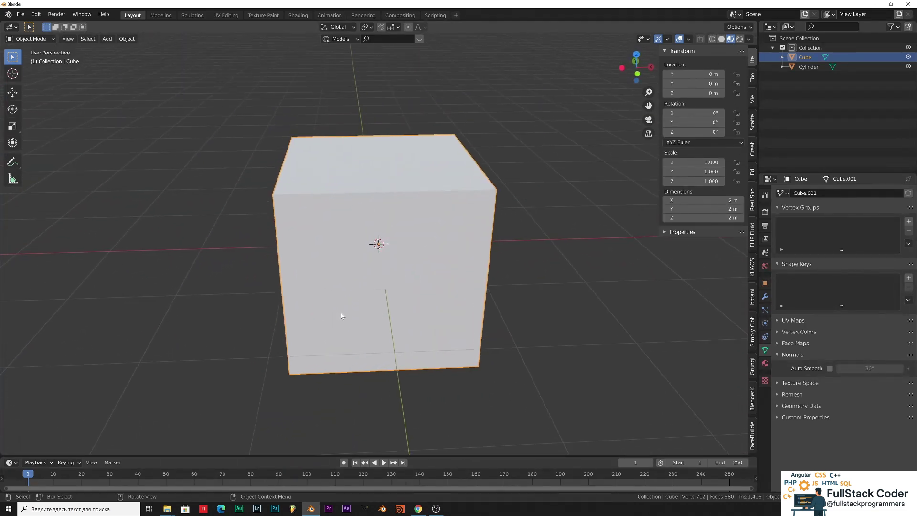
pyautogui.scroll(-4, 337, 303)
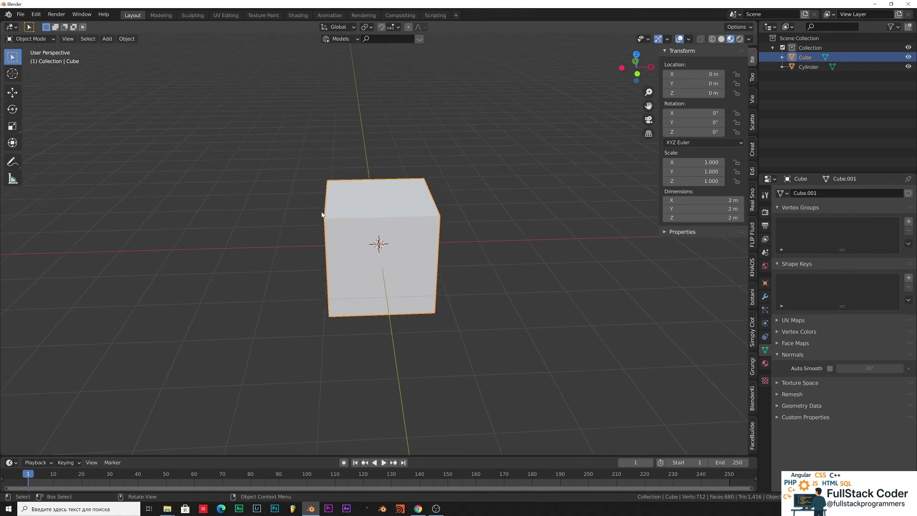
pyautogui.scroll(1, 306, 208)
pyautogui.moveTo(302, 206); pyautogui.dragTo(432, 202, button='middle')
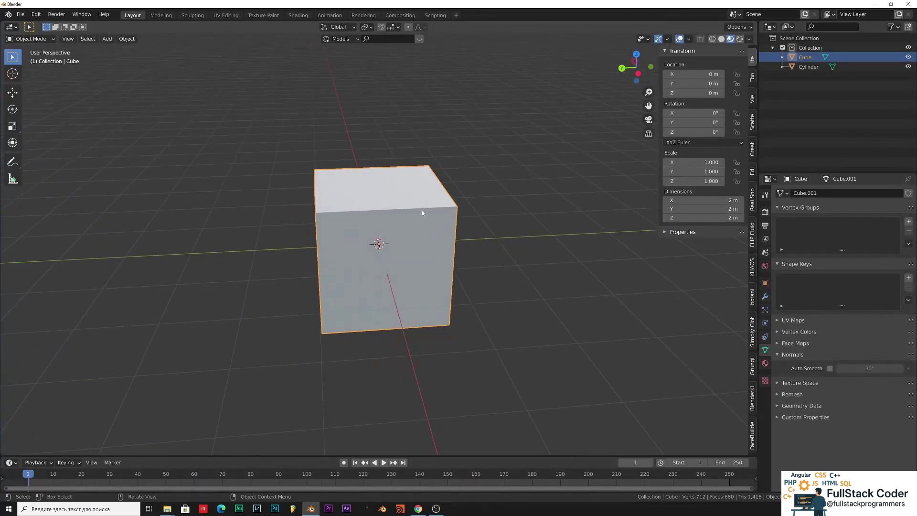
pyautogui.moveTo(444, 365); pyautogui.dragTo(487, 358, button='middle')
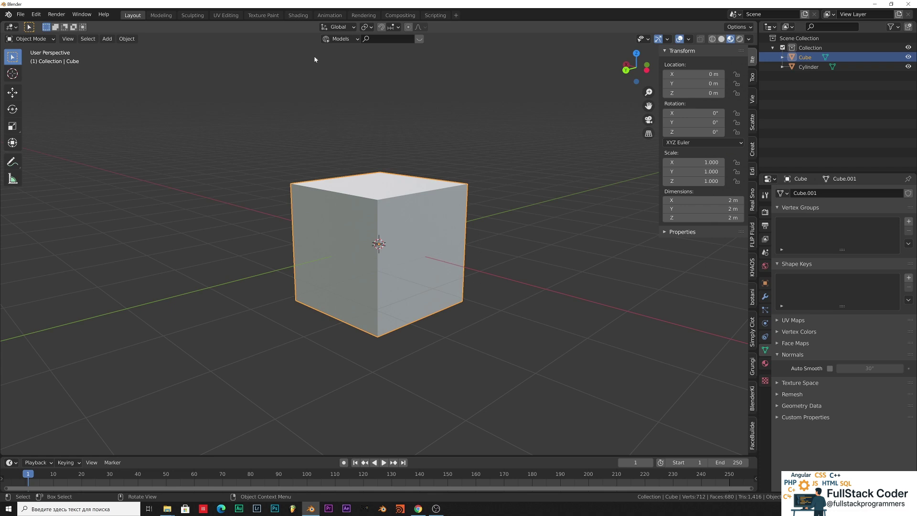
# Enter Edit Mode on the cube and narrow its whole mesh along the X axis to roughly two thirds.
pyautogui.click(31, 38)
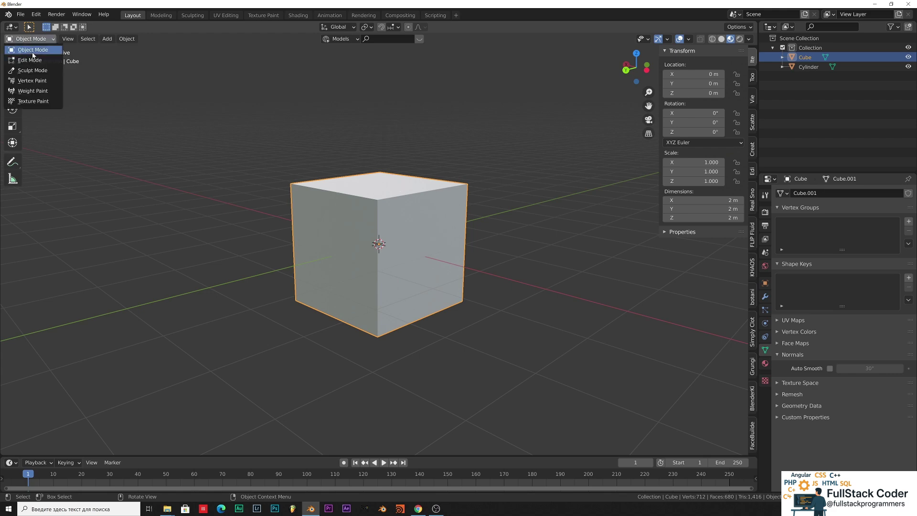
pyautogui.click(30, 62)
pyautogui.moveTo(514, 139); pyautogui.dragTo(538, 164, button='middle')
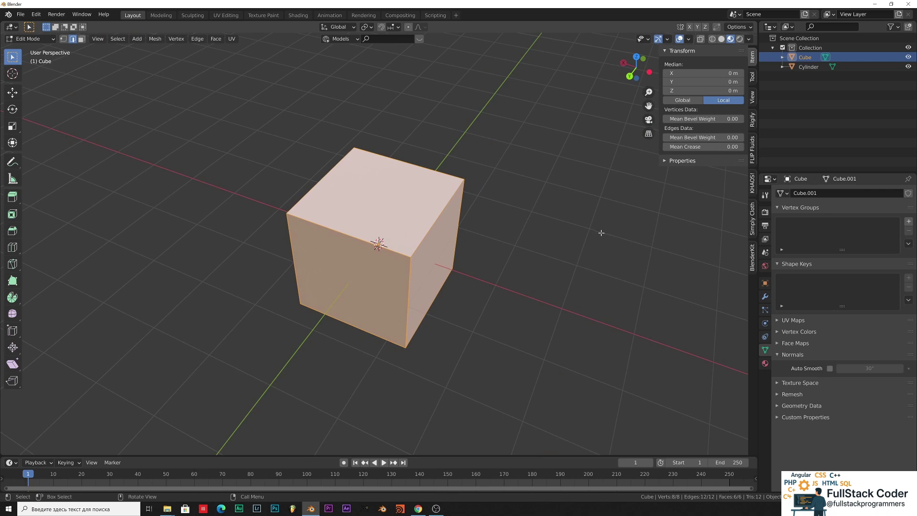
pyautogui.press('s')
pyautogui.press('x')
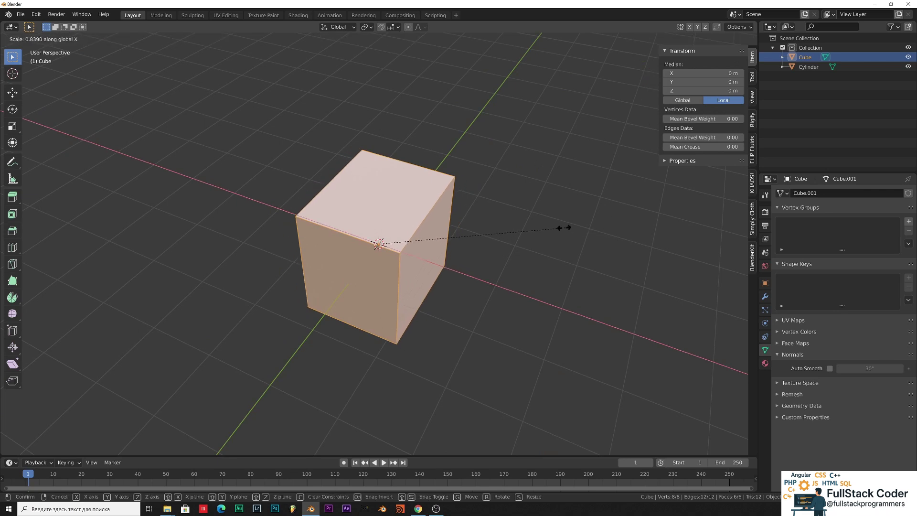
pyautogui.click(525, 231)
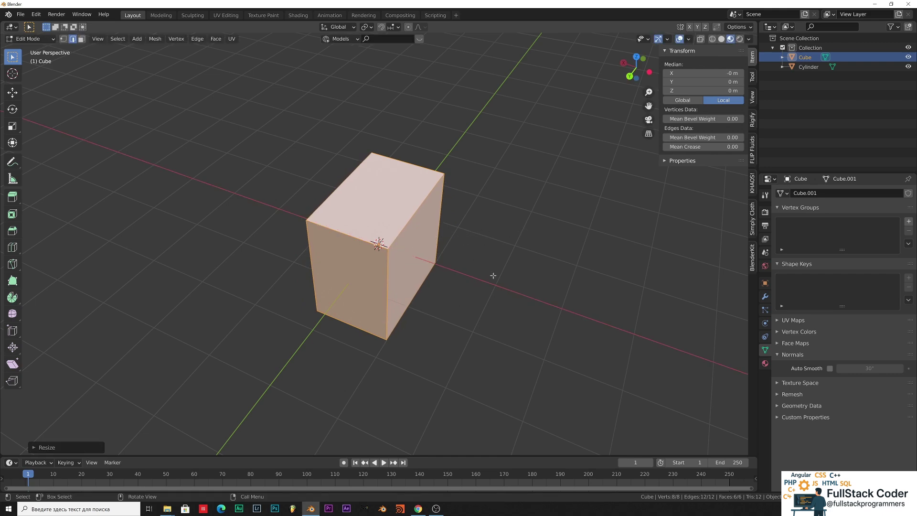
# Raise the whole mesh about 1.01 m along the Z axis so its base sits at ground level.
pyautogui.moveTo(558, 320); pyautogui.dragTo(489, 272, button='middle')
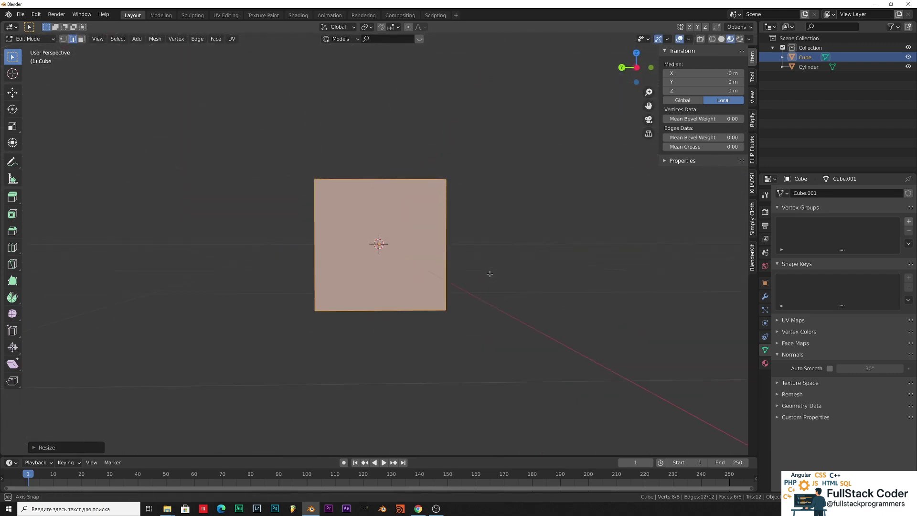
pyautogui.press('g')
pyautogui.press('z')
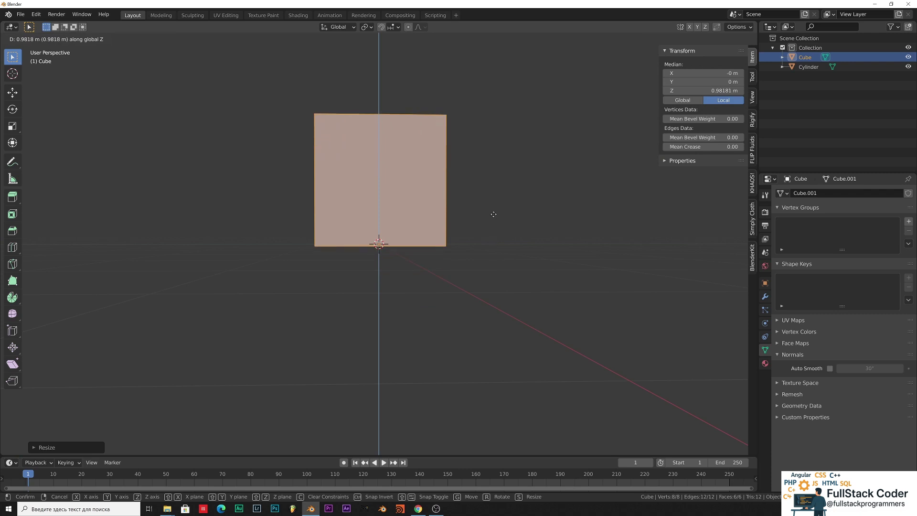
pyautogui.click(497, 210)
pyautogui.moveTo(503, 207); pyautogui.dragTo(550, 234, button='middle')
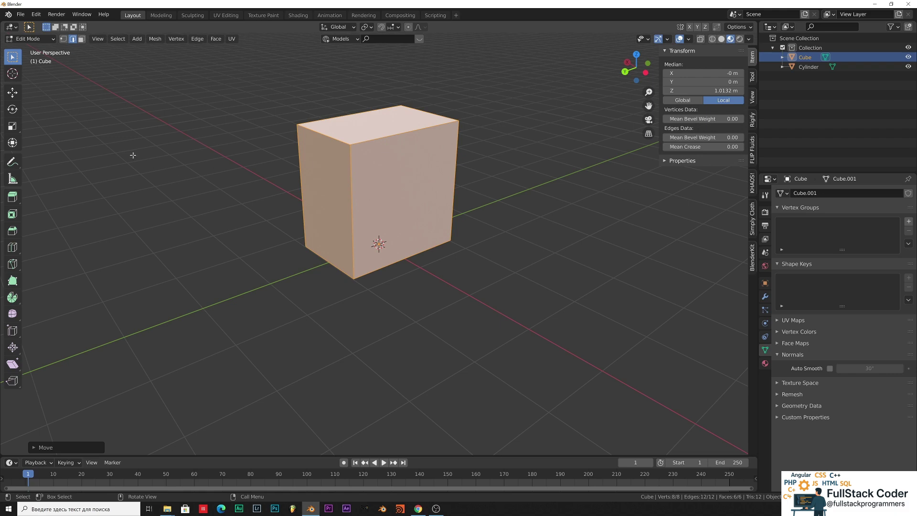
# Add a horizontal loop cut around the upper part of the box at about Z 1.47 m and switch to face selection.
pyautogui.click(161, 194)
pyautogui.moveTo(534, 190); pyautogui.dragTo(405, 210, button='middle')
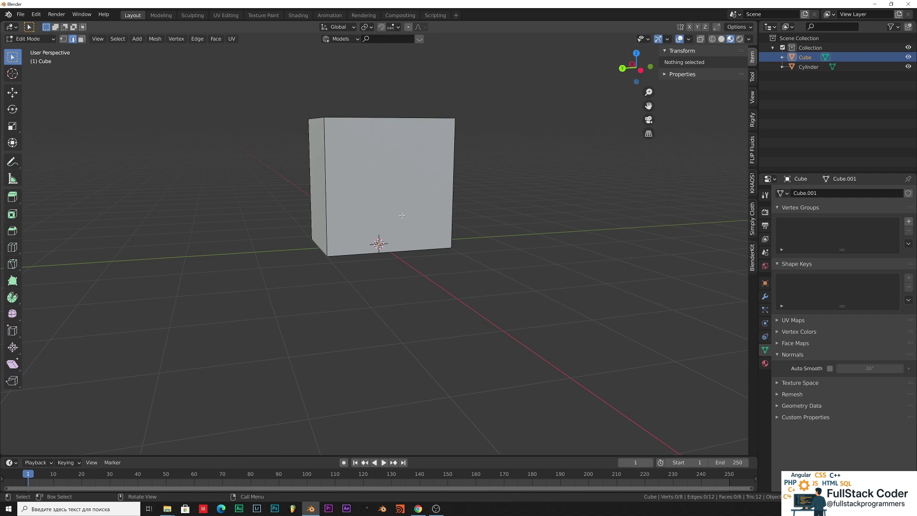
pyautogui.press('ctrl')
pyautogui.press('ctrl')
pyautogui.hotkey('ctrl', 'r')
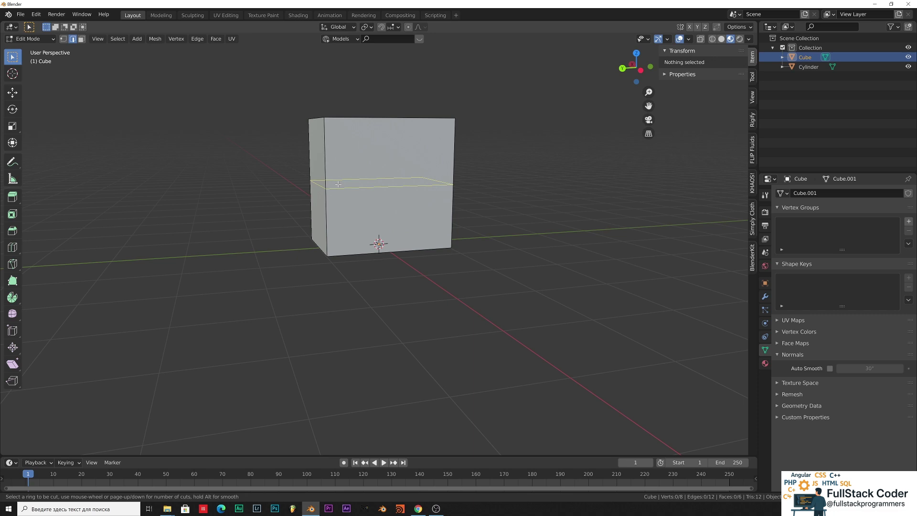
pyautogui.click(339, 184)
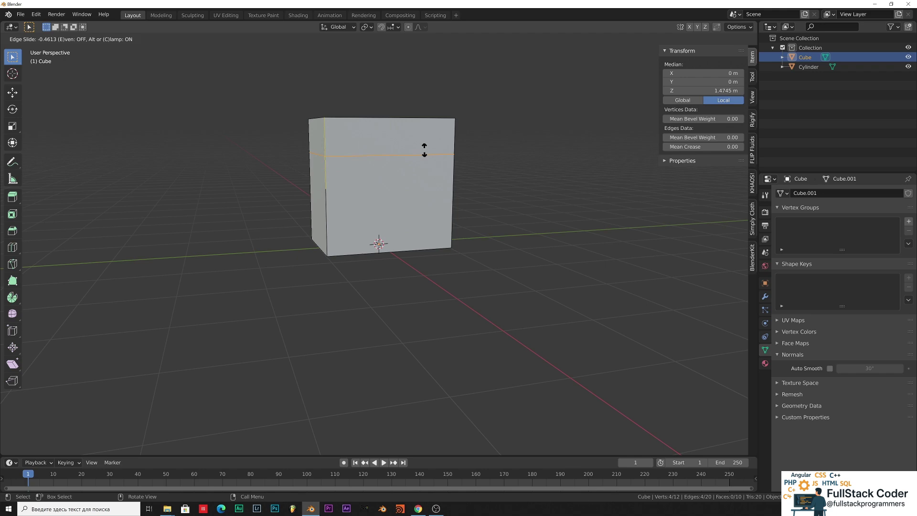
pyautogui.click(424, 150)
pyautogui.moveTo(424, 150); pyautogui.dragTo(268, 181, button='middle')
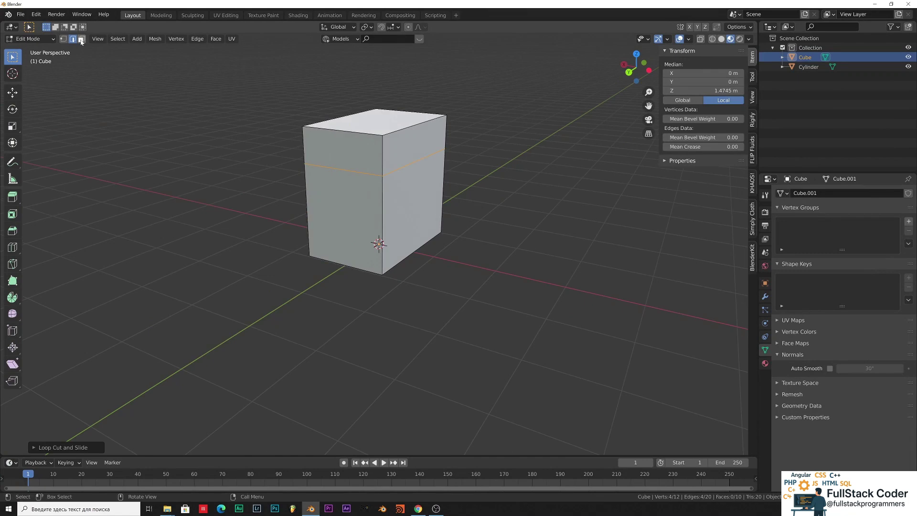
pyautogui.click(82, 41)
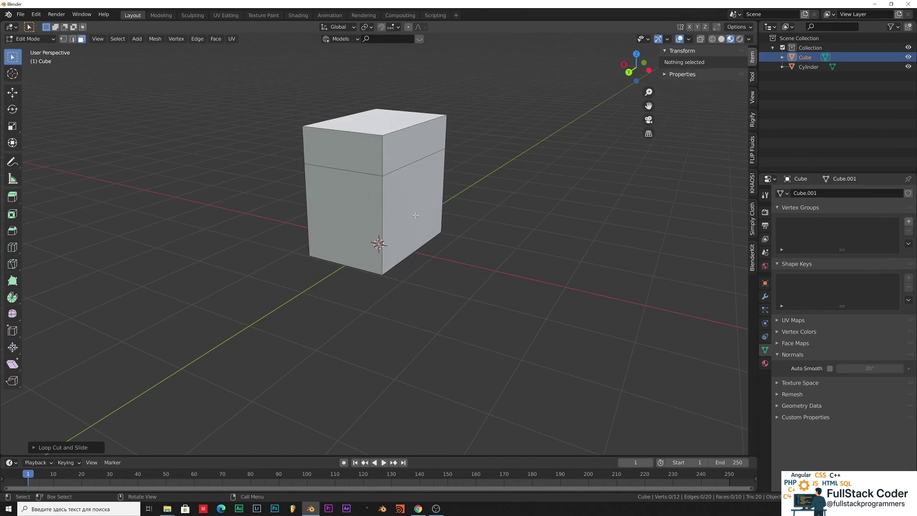
# Extrude the large lower face on the box's negative X side outward by about 0.58 m.
pyautogui.click(415, 215)
pyautogui.moveTo(537, 213); pyautogui.dragTo(337, 166, button='middle')
pyautogui.click(340, 171)
pyautogui.click(356, 134)
pyautogui.moveTo(358, 137); pyautogui.dragTo(455, 215, button='middle')
pyautogui.click(358, 168)
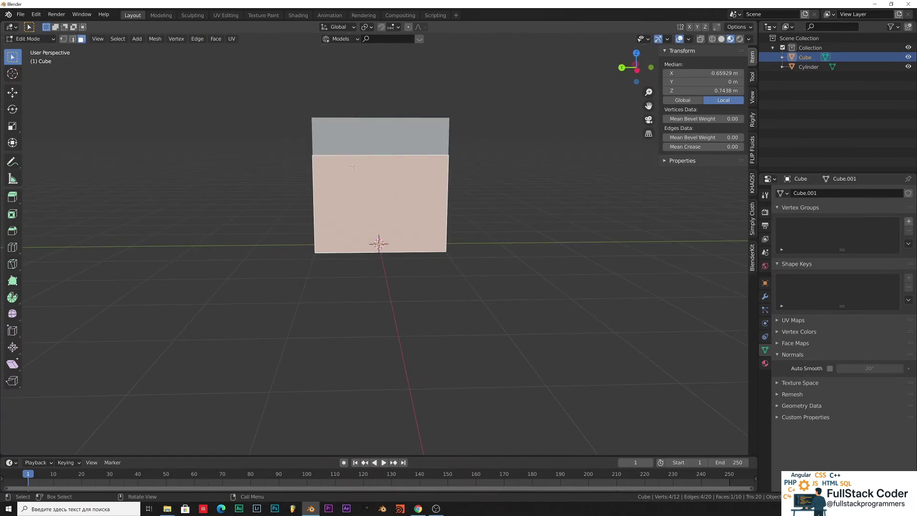
pyautogui.moveTo(318, 142); pyautogui.dragTo(391, 186, button='middle')
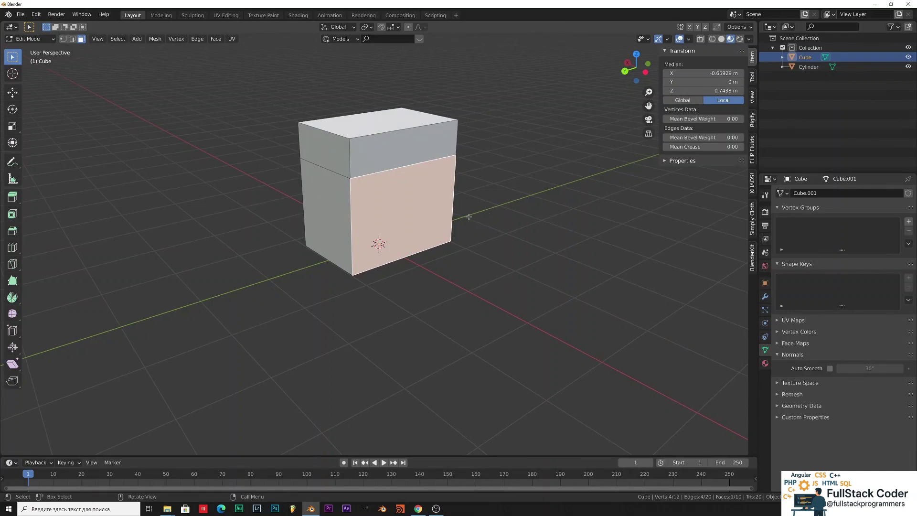
pyautogui.press('e')
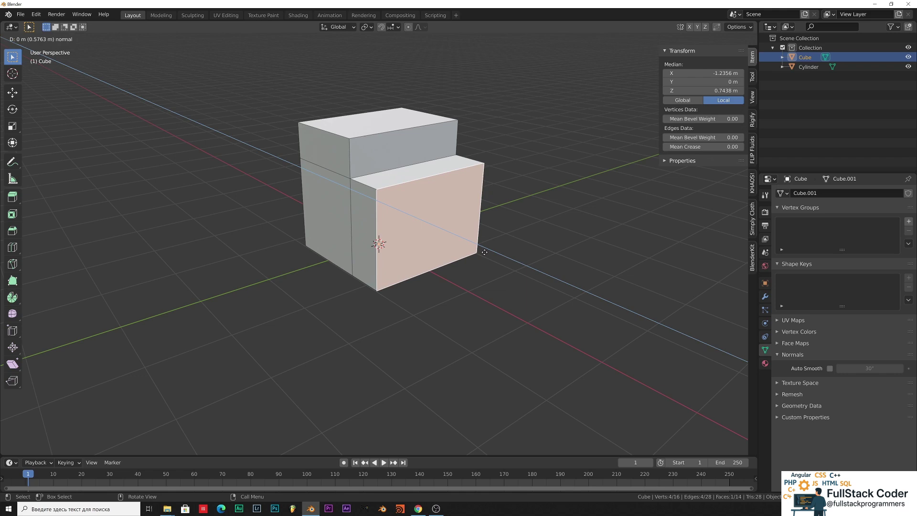
pyautogui.click(484, 251)
# Inset the top face of the tall box with a thickness of about 0.094.
pyautogui.moveTo(575, 188); pyautogui.dragTo(343, 241, button='middle')
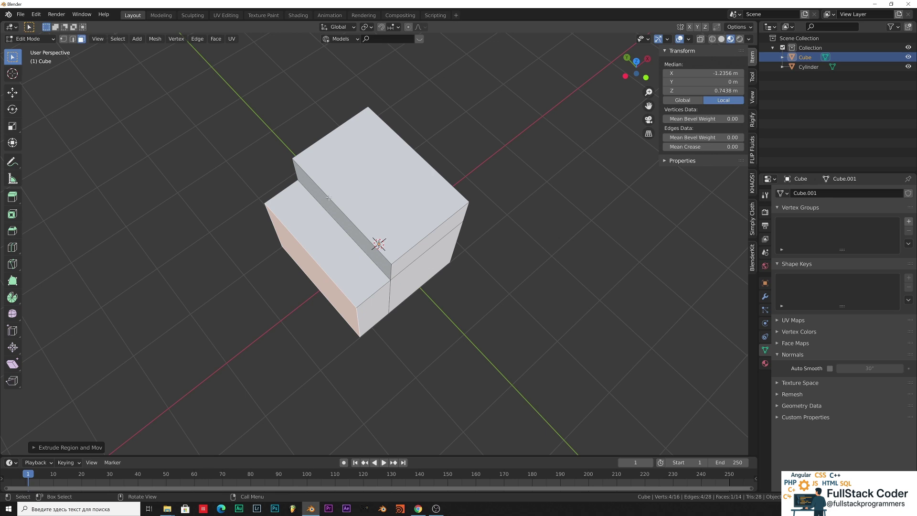
pyautogui.click(371, 185)
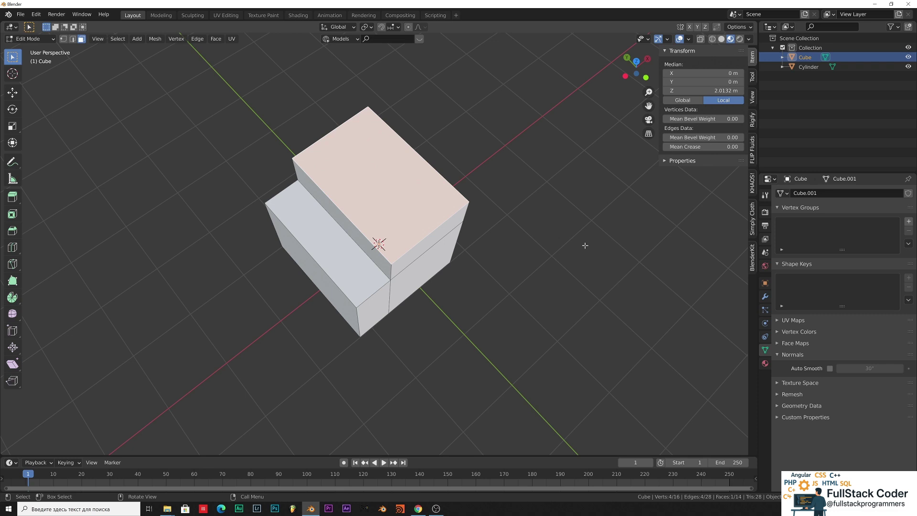
pyautogui.press('i')
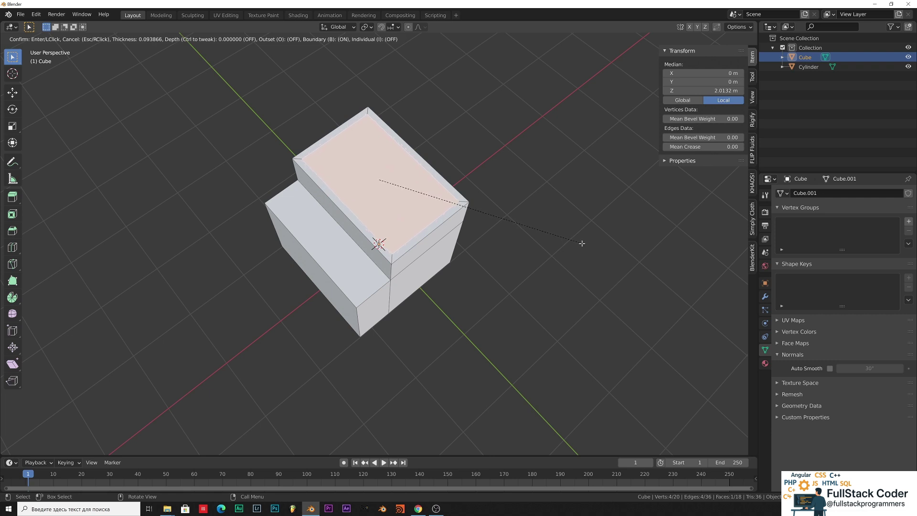
pyautogui.click(582, 243)
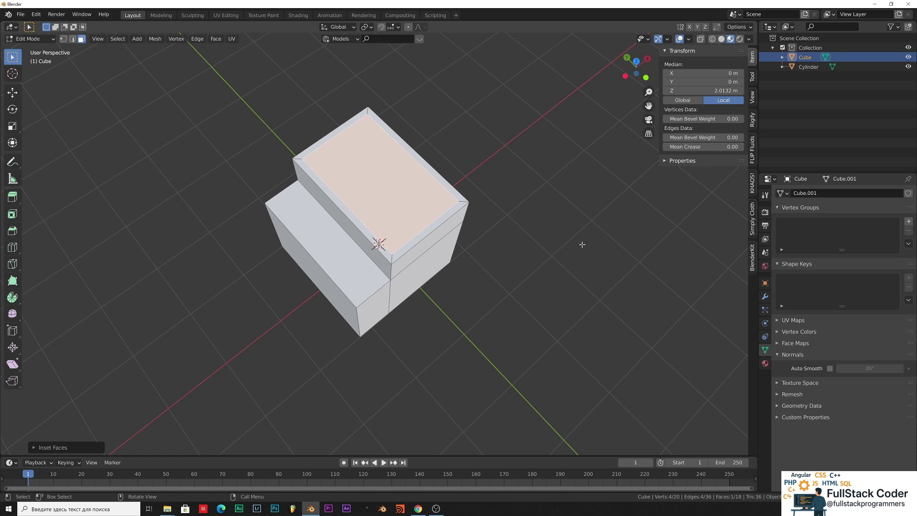
# Extrude the inset face down into the tall box in two stages, ending at about Z 0.37 m.
pyautogui.press('e')
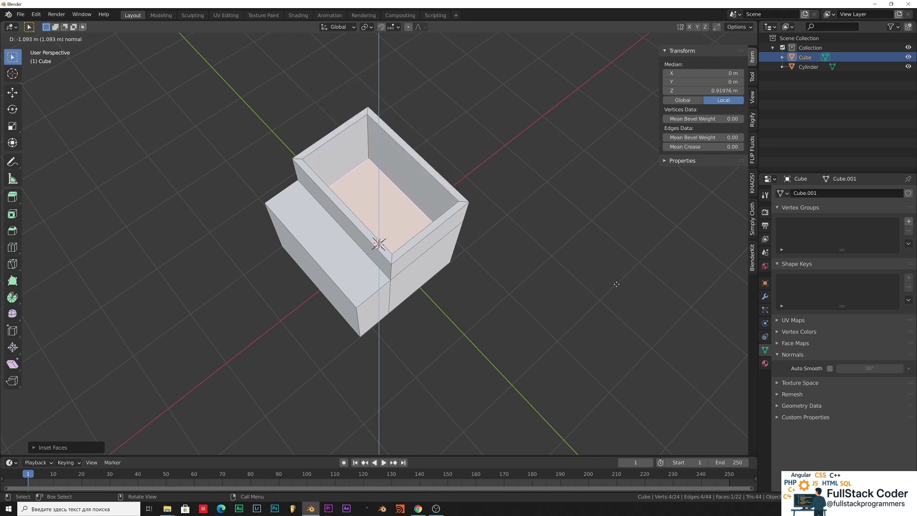
pyautogui.click(560, 336)
pyautogui.moveTo(560, 336); pyautogui.dragTo(414, 320, button='middle')
pyautogui.press('e')
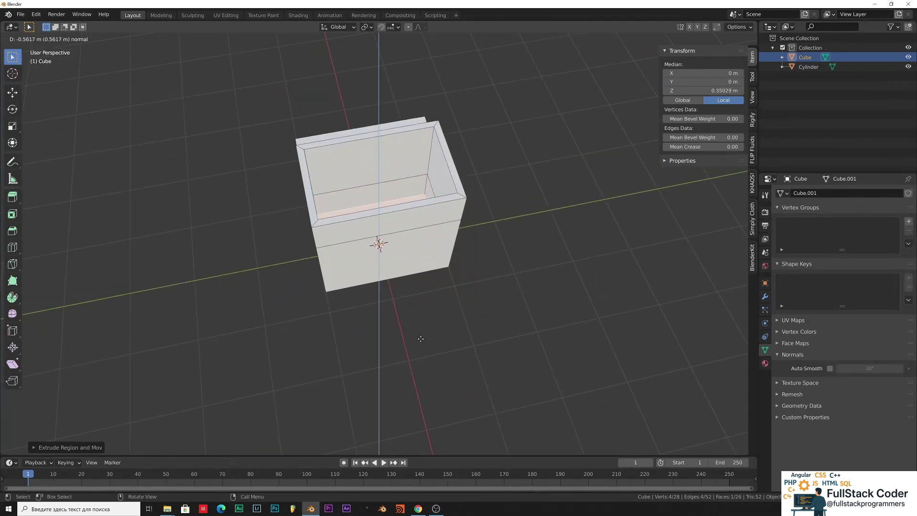
pyautogui.click(430, 337)
pyautogui.moveTo(429, 337); pyautogui.dragTo(525, 332, button='middle')
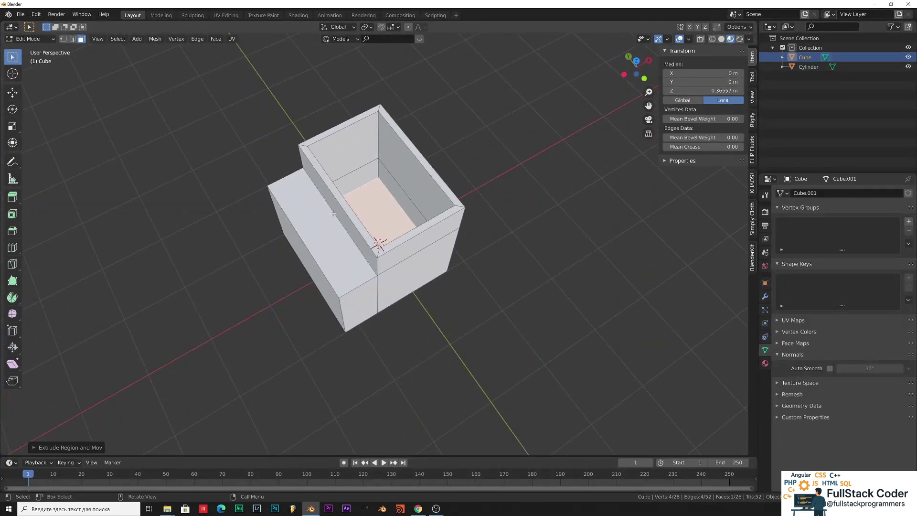
# Inset the lower section's top face by about 0.086 and extrude it down about 1.09 m to hollow the section.
pyautogui.click(317, 223)
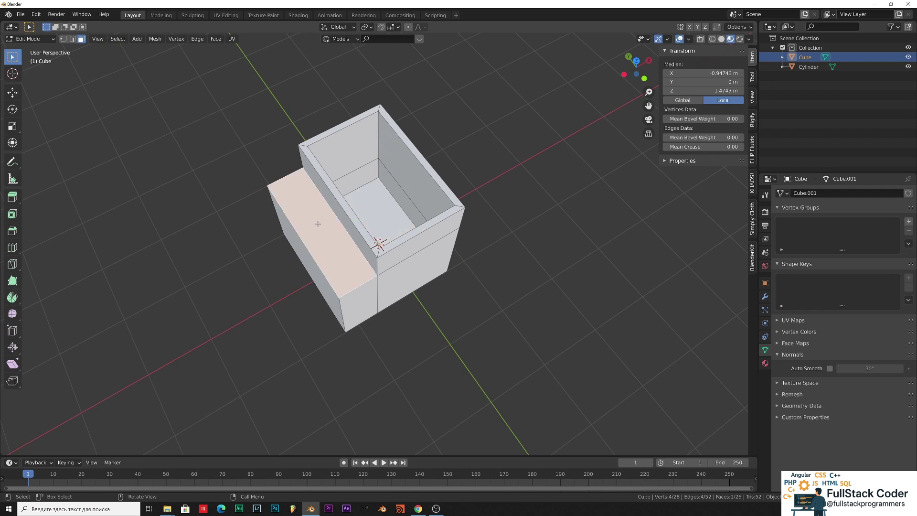
pyautogui.press('i')
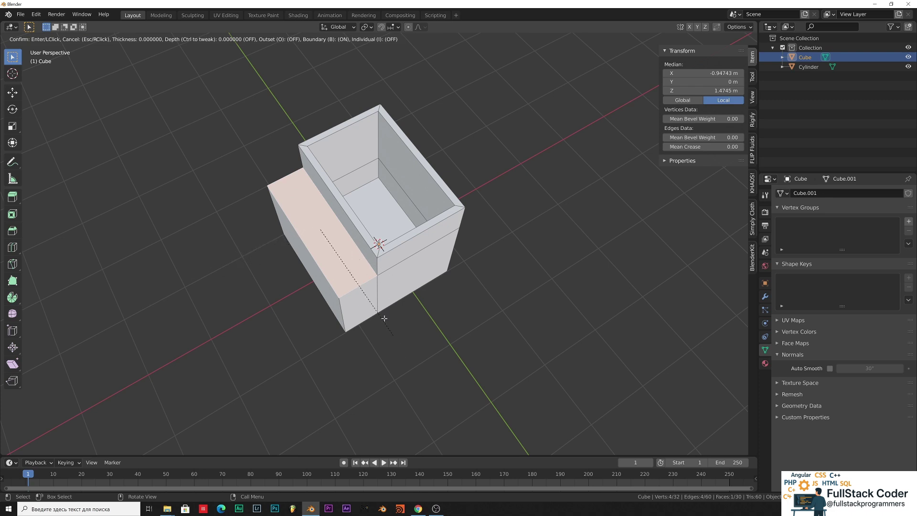
pyautogui.press('Escape')
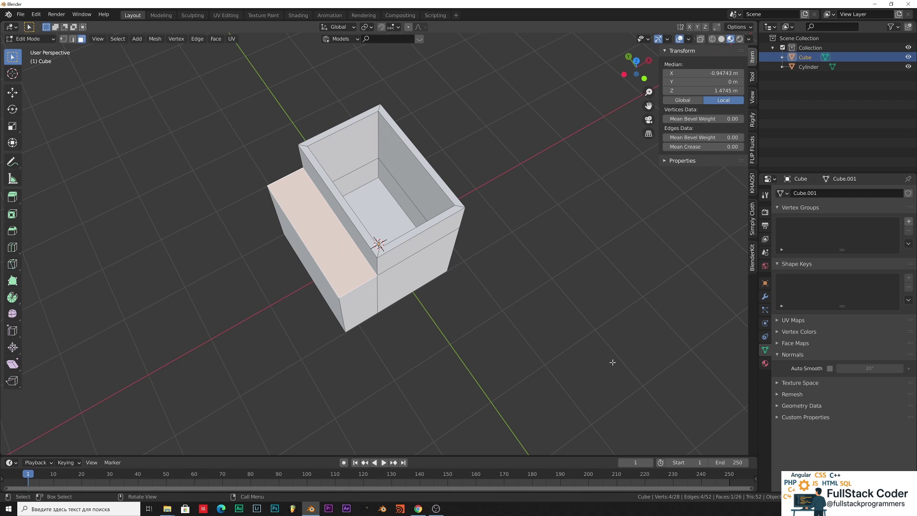
pyautogui.press('i')
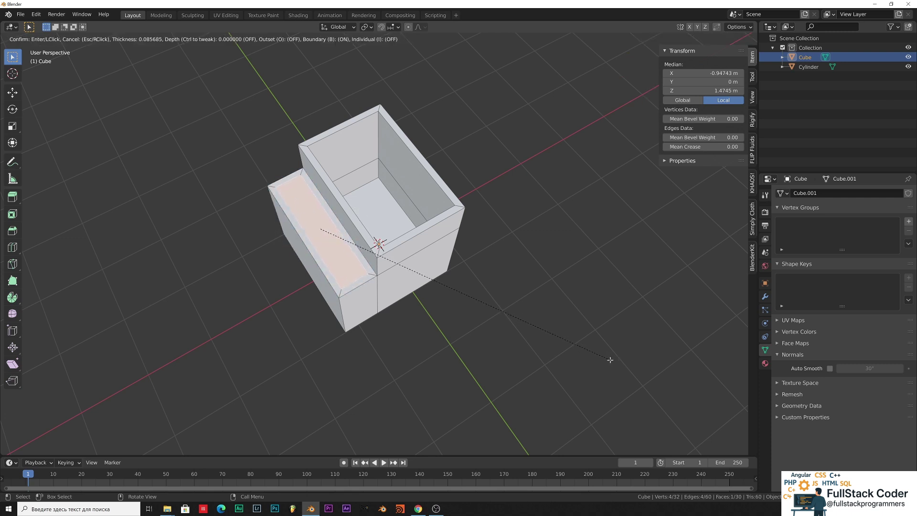
pyautogui.click(610, 359)
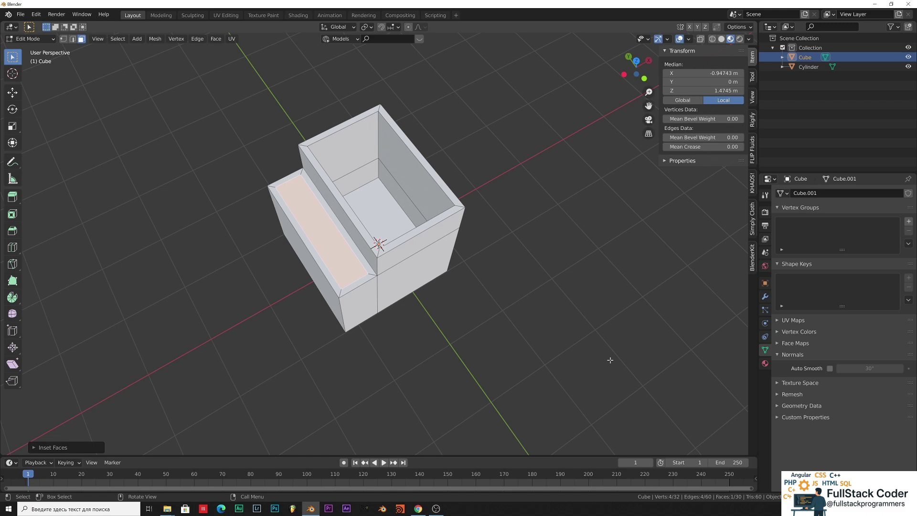
pyautogui.press('e')
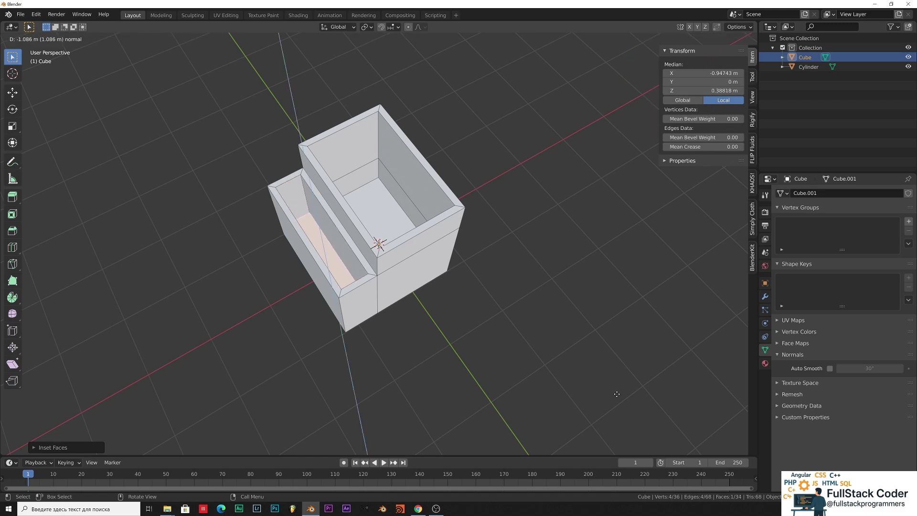
pyautogui.click(617, 393)
# Bevel the three outer rim edges of the lower compartment with a width of about 0.021 m and 5 segments.
pyautogui.moveTo(559, 383); pyautogui.dragTo(579, 377, button='middle')
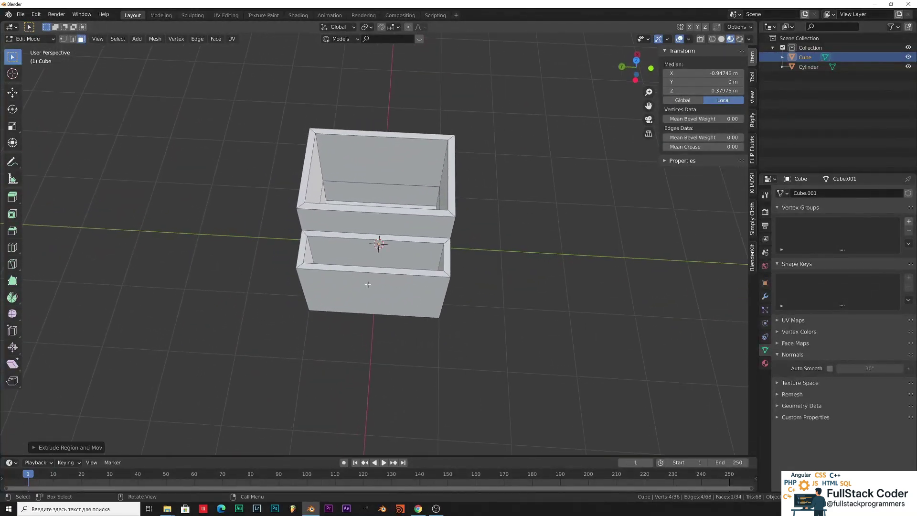
pyautogui.scroll(5, 362, 281)
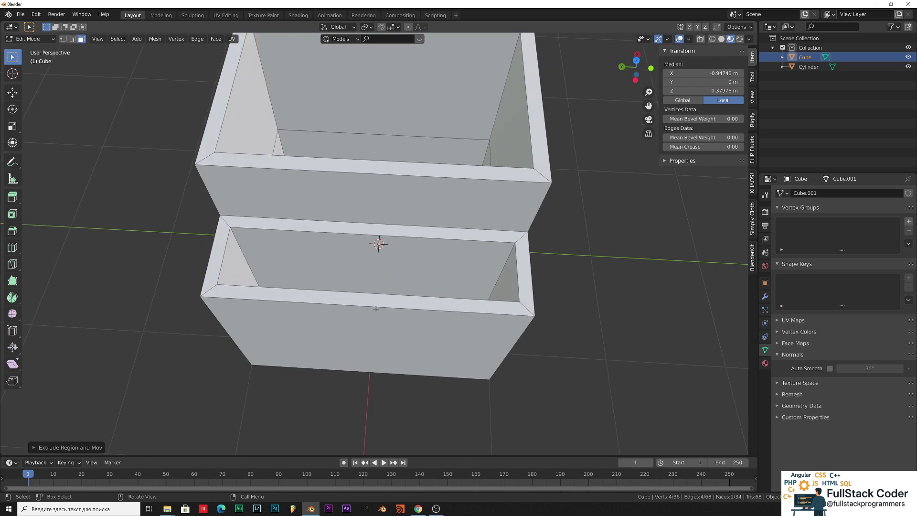
pyautogui.click(377, 334)
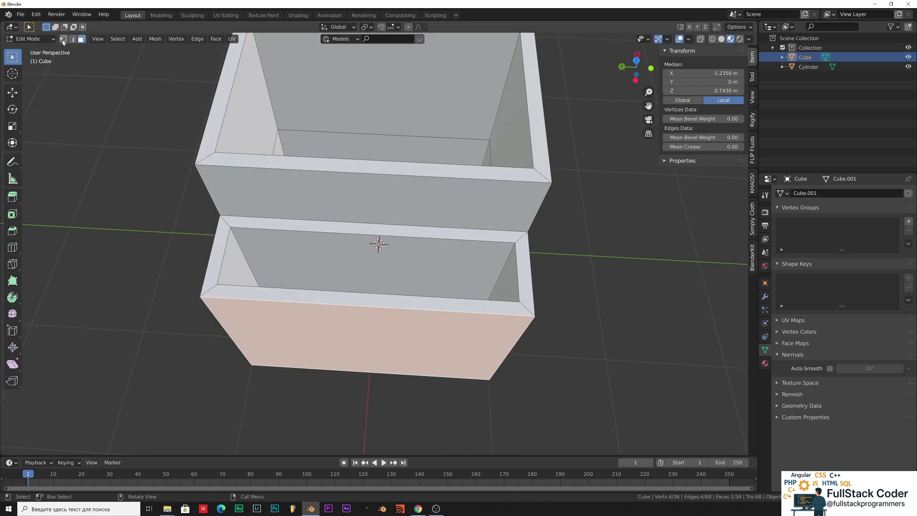
pyautogui.press('2')
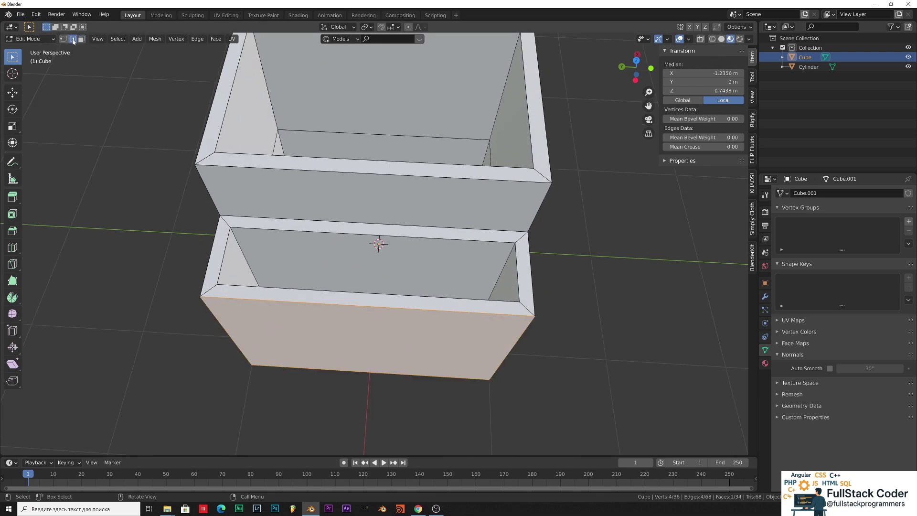
pyautogui.click(399, 308)
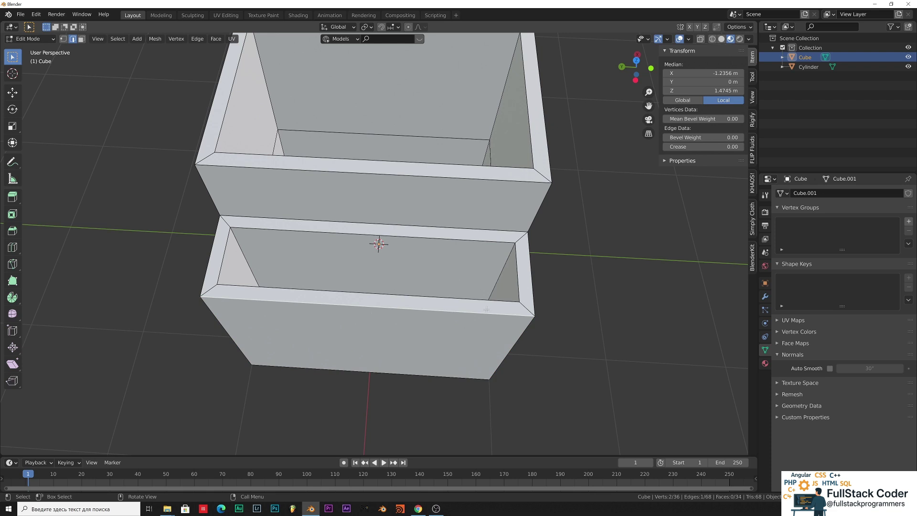
pyautogui.keyDown('shift'); pyautogui.click(532, 281); pyautogui.keyUp('shift')
pyautogui.keyDown('shift'); pyautogui.click(207, 263); pyautogui.keyUp('shift')
pyautogui.moveTo(563, 350); pyautogui.dragTo(590, 367, button='middle')
pyautogui.hotkey('ctrl', 'b')
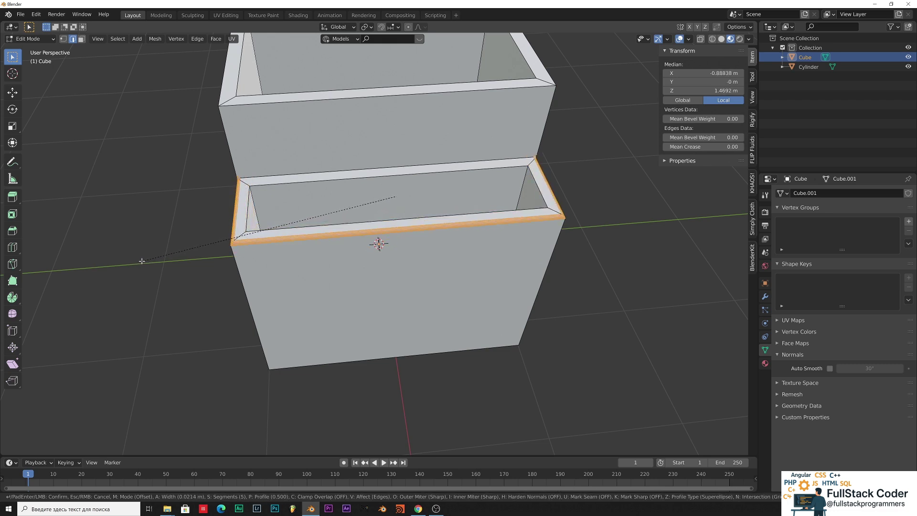
pyautogui.click(142, 261)
pyautogui.click(542, 379)
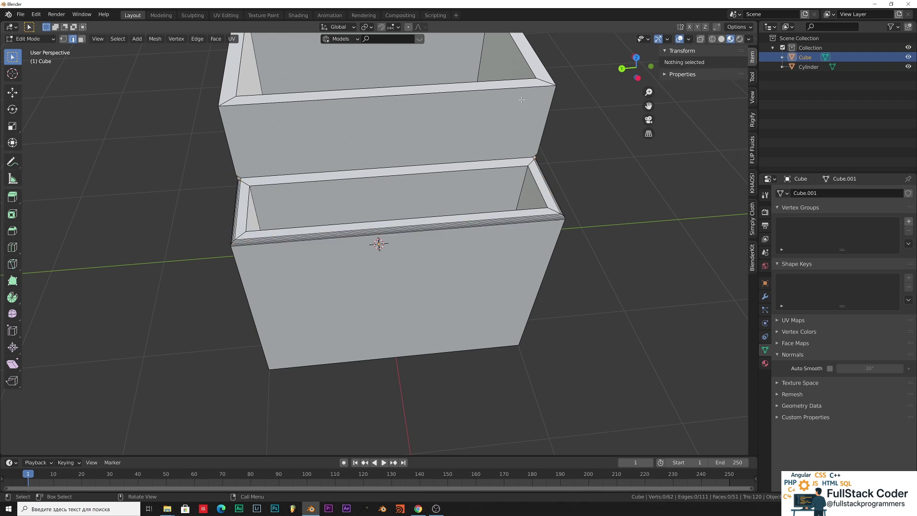
# Bevel the outer rim loop of the tall compartment with a width of about 0.035 m and 5 segments.
pyautogui.scroll(-1, 373, 168)
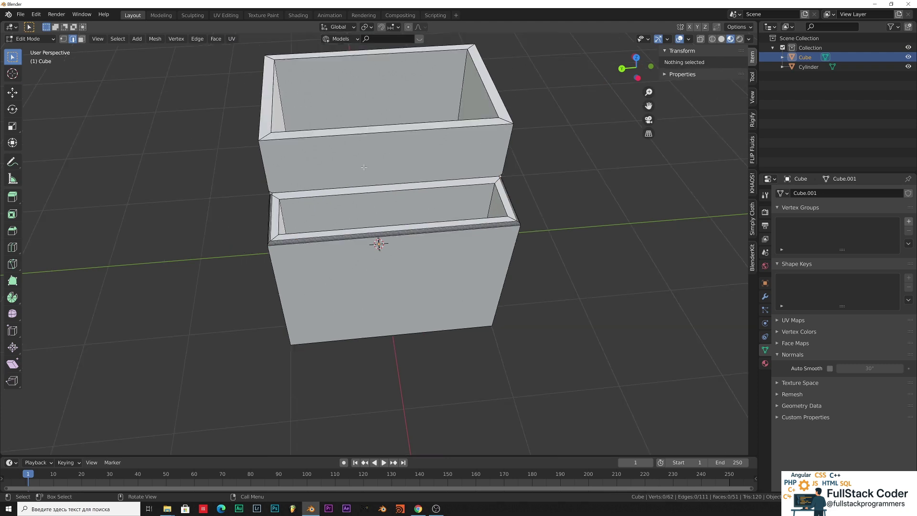
pyautogui.keyDown('alt'); pyautogui.click(373, 132); pyautogui.keyUp('alt')
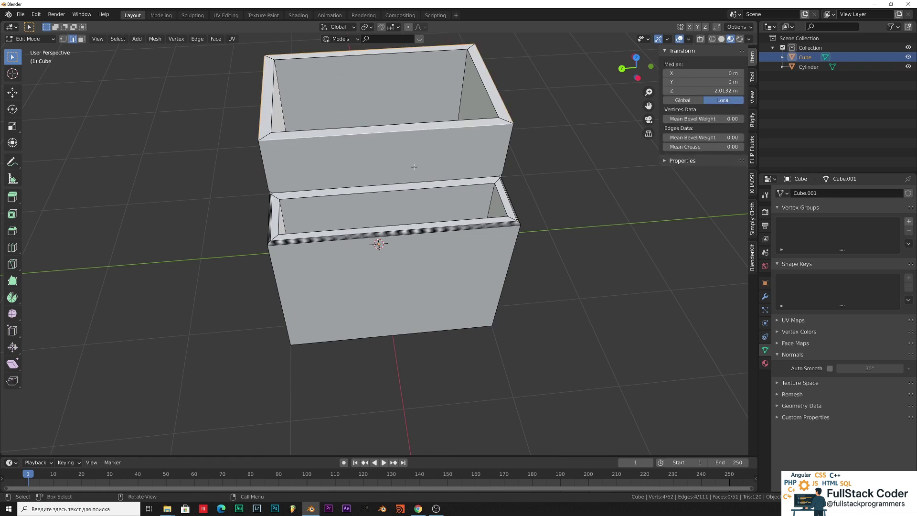
pyautogui.hotkey('ctrl', 'b')
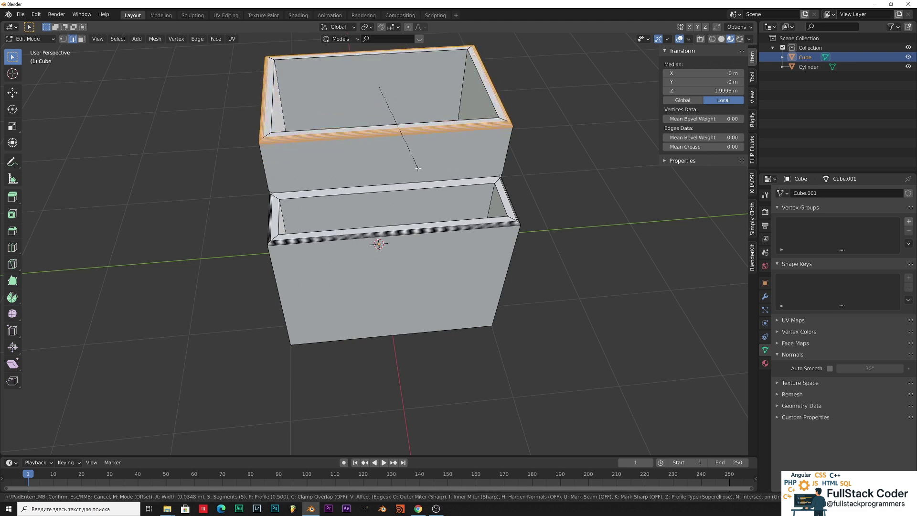
pyautogui.click(613, 266)
# Bevel both full-height vertical corner edges on the tall box's positive X side with about 0.053 m width and 5 segments.
pyautogui.moveTo(633, 283); pyautogui.dragTo(450, 258, button='middle')
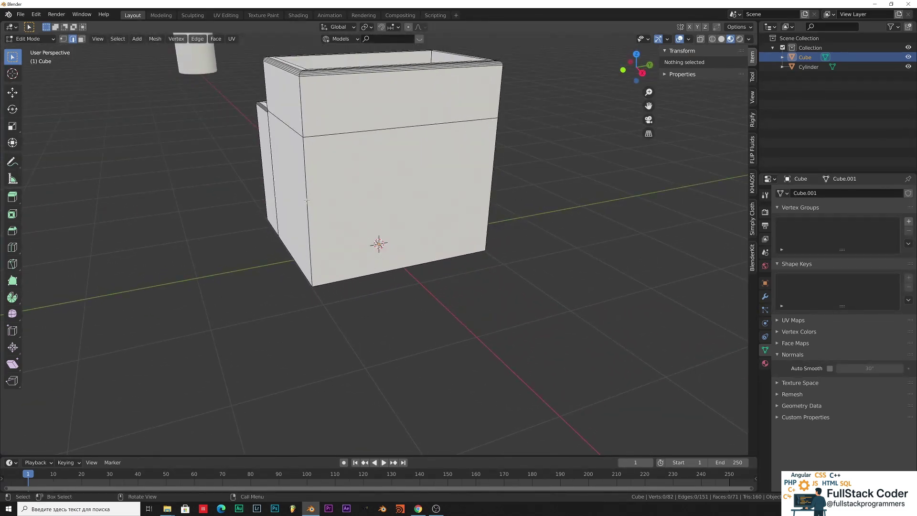
pyautogui.keyDown('alt'); pyautogui.click(307, 240); pyautogui.keyUp('alt')
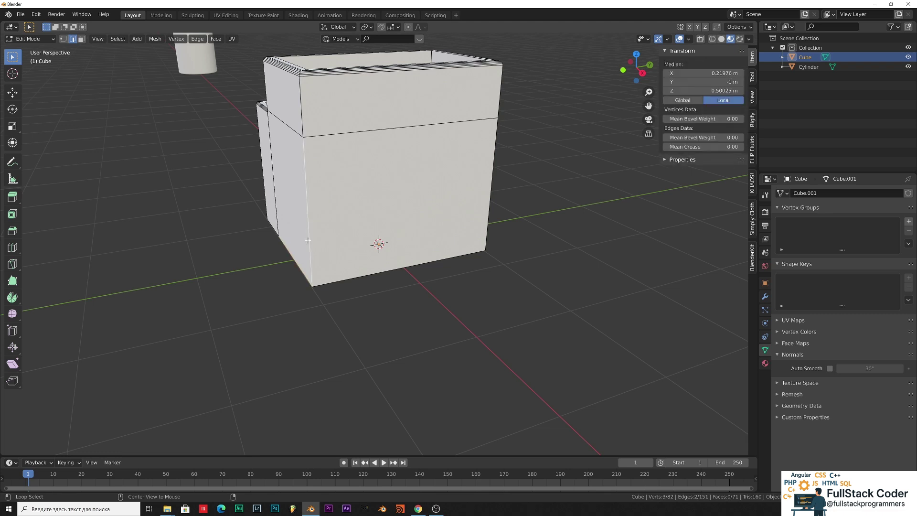
pyautogui.click(309, 203)
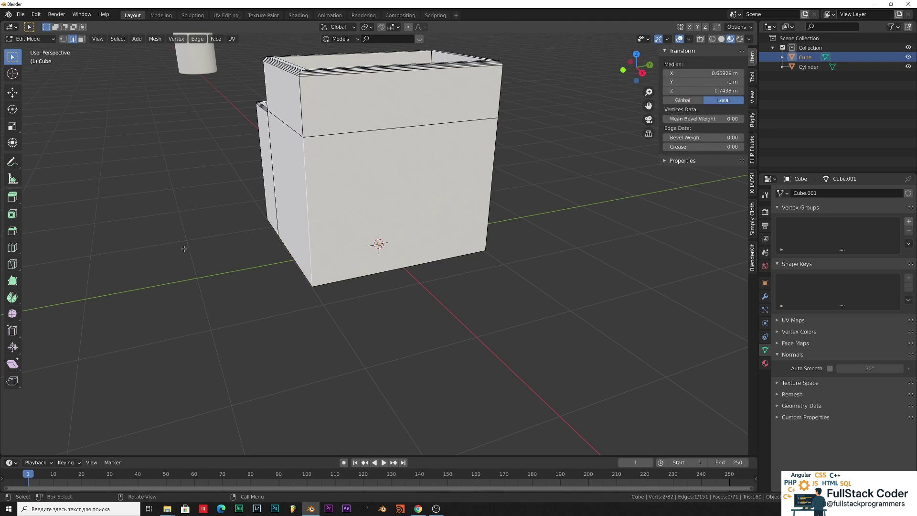
pyautogui.moveTo(287, 143); pyautogui.dragTo(338, 181)
pyautogui.keyDown('shift'); pyautogui.click(514, 179); pyautogui.keyUp('shift')
pyautogui.moveTo(555, 182); pyautogui.dragTo(419, 99, button='middle')
pyautogui.press('b')
pyautogui.moveTo(419, 99); pyautogui.dragTo(412, 126)
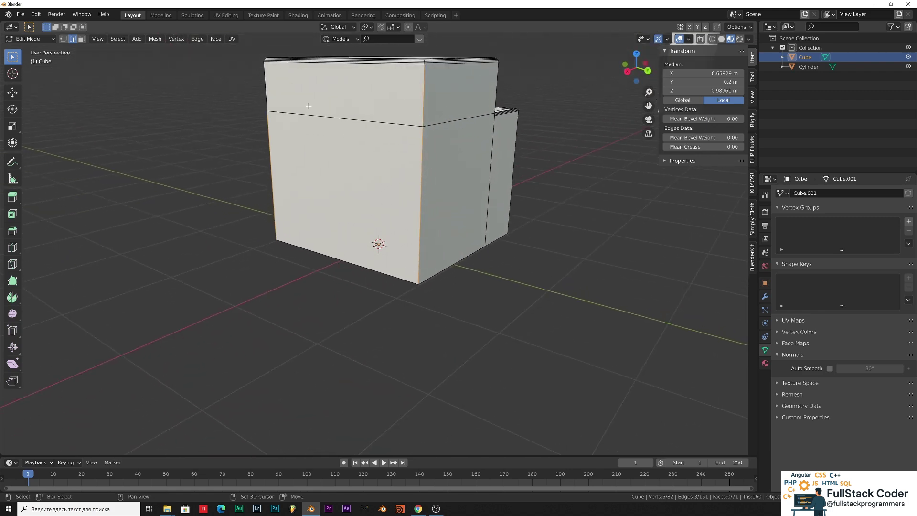
pyautogui.moveTo(316, 105); pyautogui.dragTo(354, 143, button='middle')
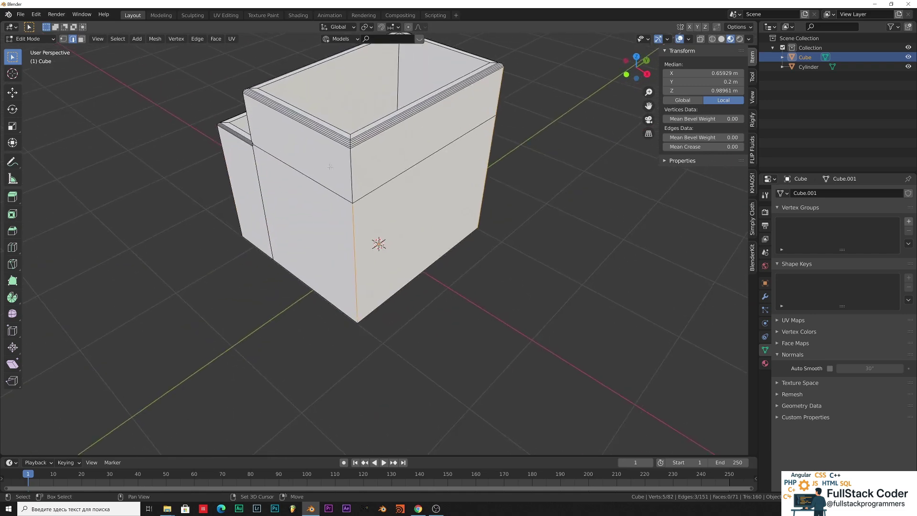
pyautogui.keyDown('shift'); pyautogui.click(359, 174); pyautogui.keyUp('shift')
pyautogui.moveTo(359, 174); pyautogui.dragTo(439, 190, button='middle')
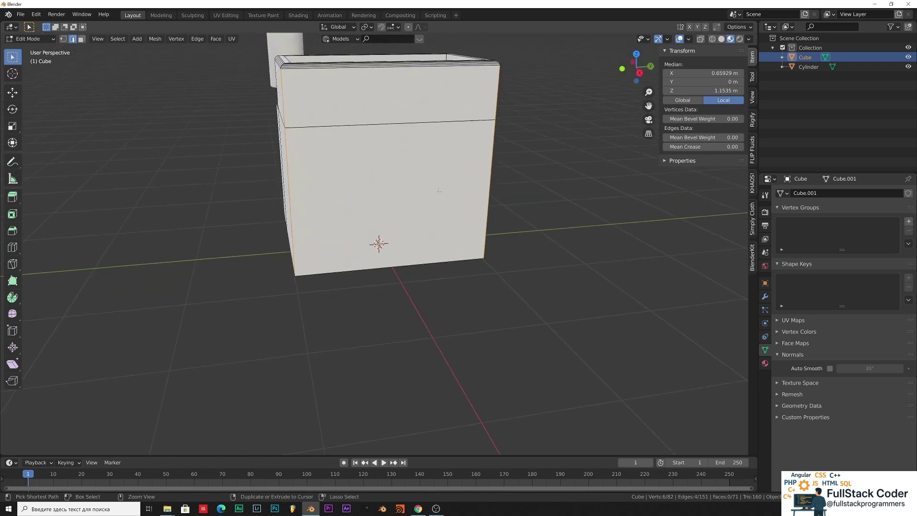
pyautogui.hotkey('ctrl', 'b')
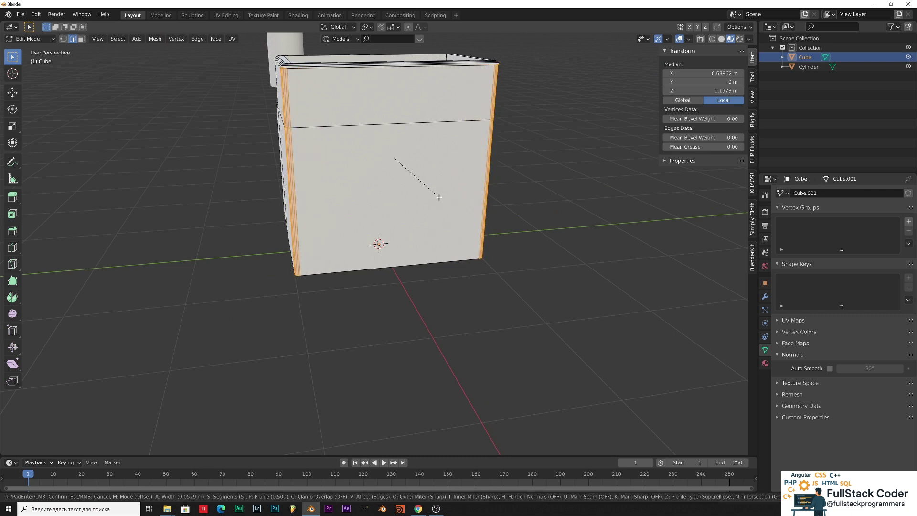
pyautogui.click(439, 197)
pyautogui.click(558, 171)
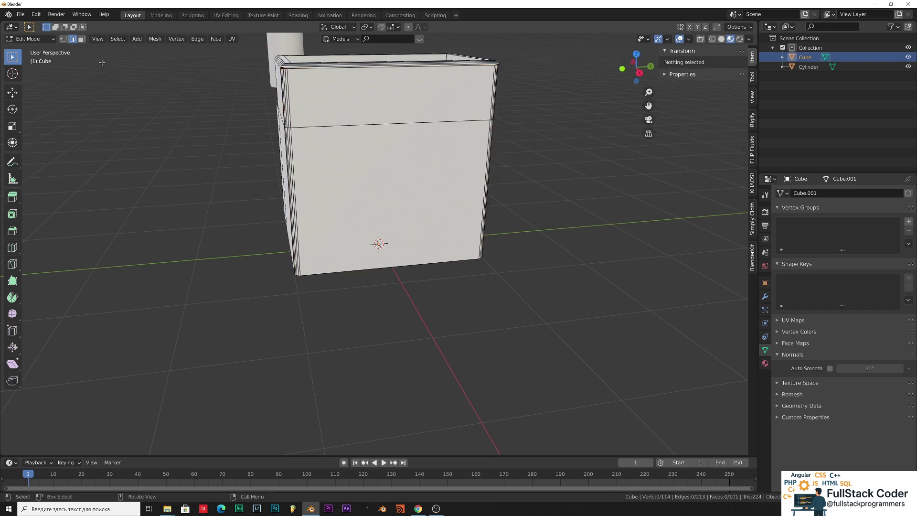
# Leave mesh editing of the two-compartment container and return to Object Mode.
pyautogui.click(43, 40)
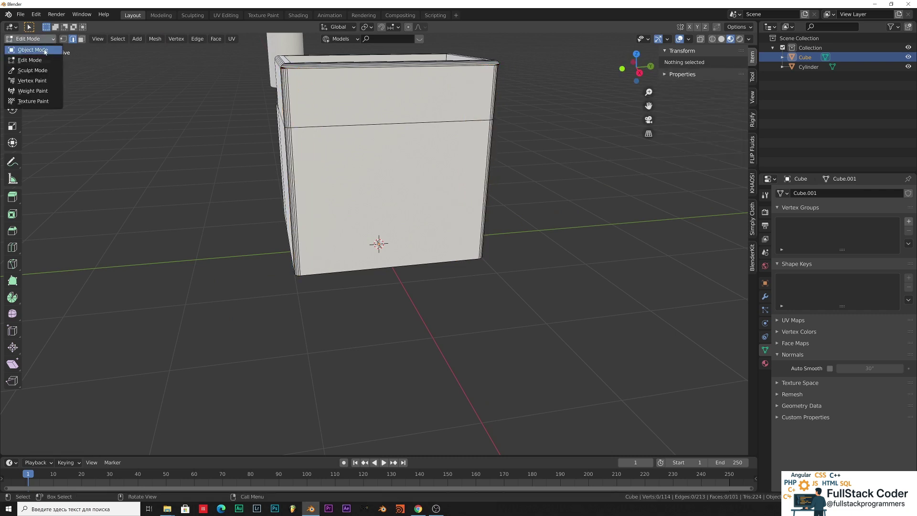
pyautogui.click(26, 50)
pyautogui.moveTo(124, 122); pyautogui.dragTo(326, 150, button='middle')
pyautogui.scroll(-5, 327, 151)
pyautogui.moveTo(436, 280); pyautogui.dragTo(473, 275, button='middle')
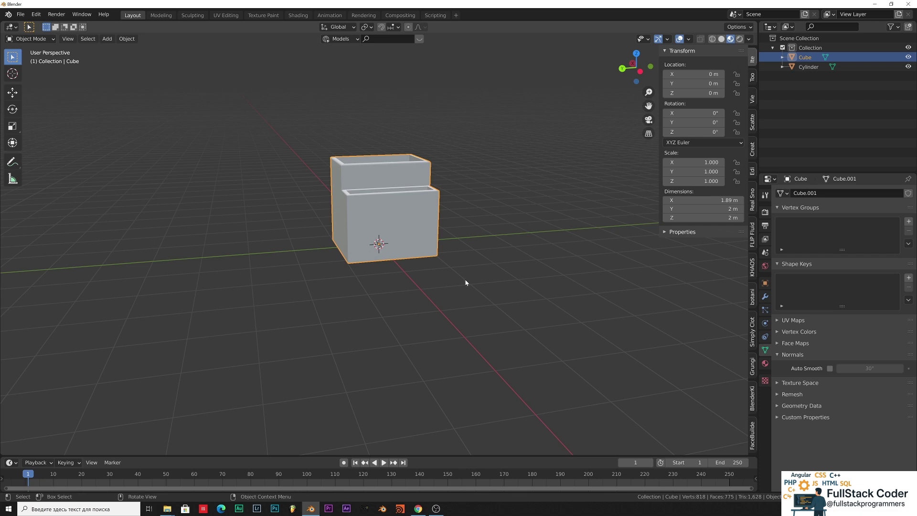
# Add a cylinder mesh with 32 vertices, a 0.05 m radius and a 1.5 m depth as a thin stick.
pyautogui.hotkey('shift', 'a')
pyautogui.moveTo(465, 283)
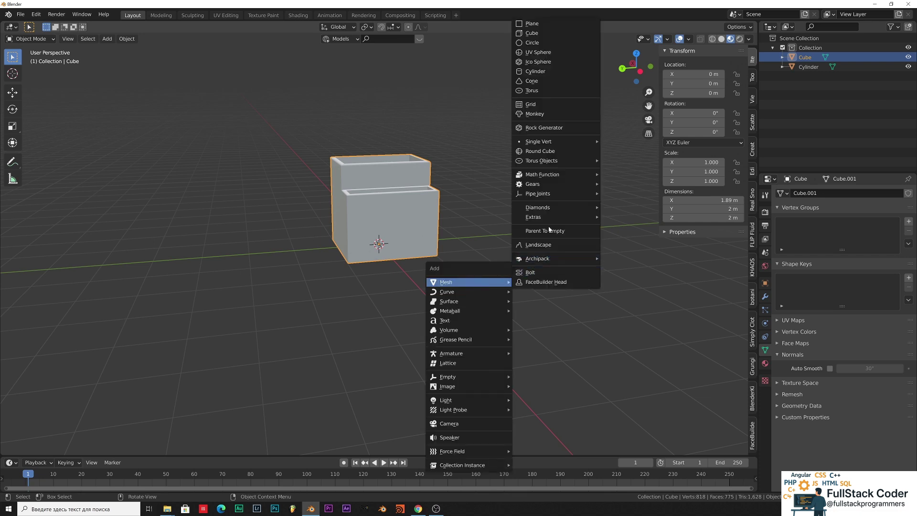
pyautogui.click(542, 71)
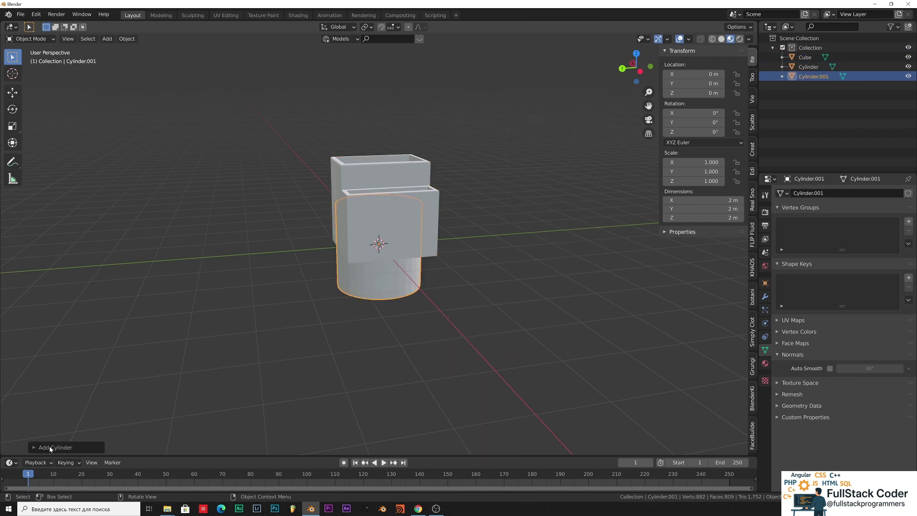
pyautogui.click(35, 447)
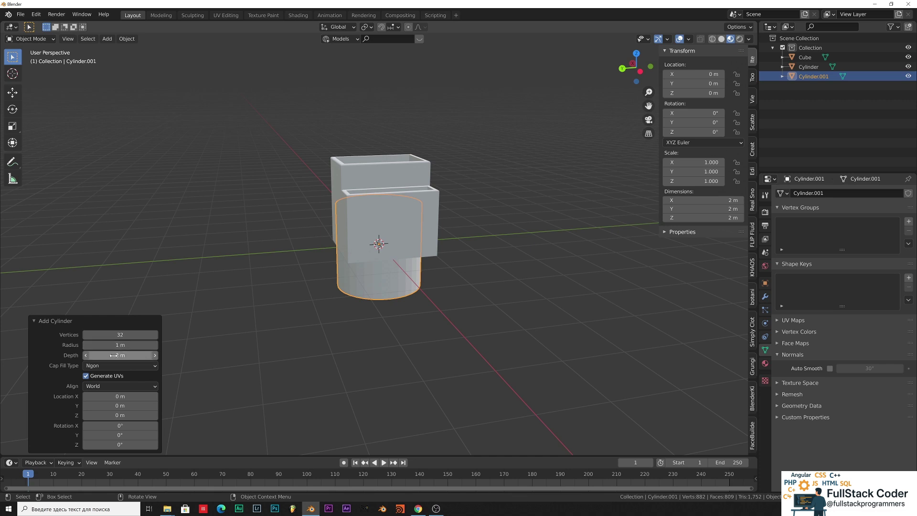
pyautogui.moveTo(121, 355); pyautogui.dragTo(82, 346)
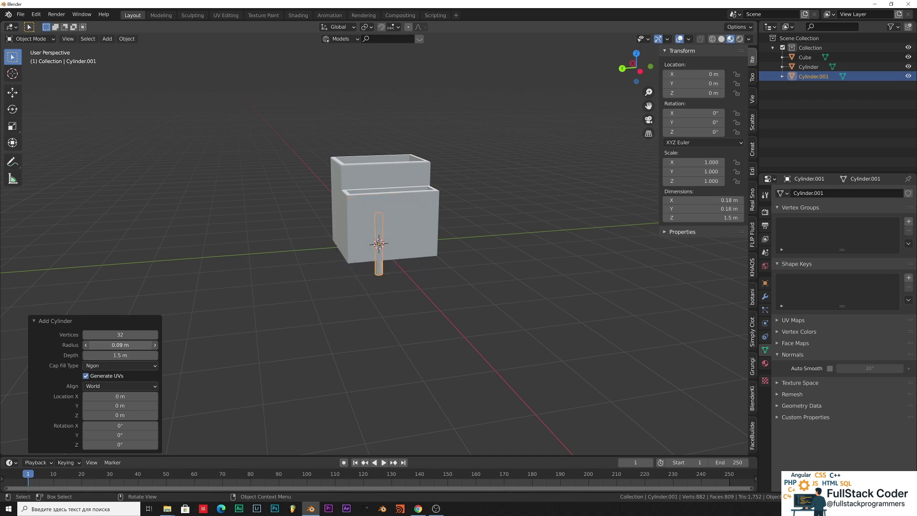
# Raise the thin cylinder about 2 m along the Z axis into the tall compartment's opening.
pyautogui.moveTo(479, 262); pyautogui.dragTo(472, 299, button='middle')
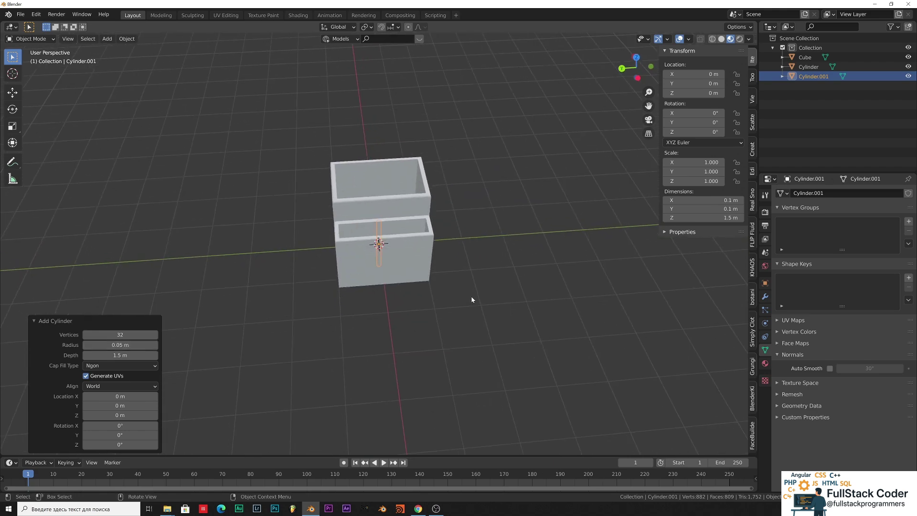
pyautogui.press('g')
pyautogui.press('z')
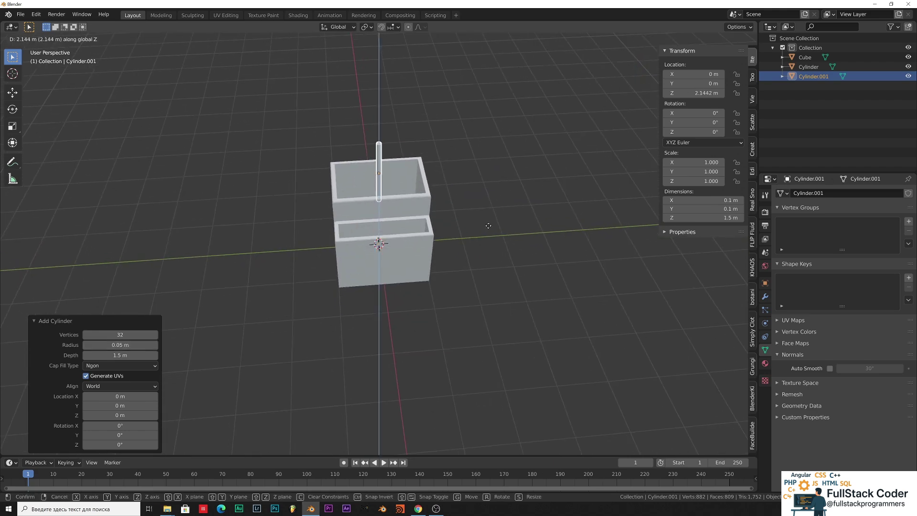
pyautogui.click(487, 232)
# Tilt the thin cylinder 17° about X and move it about -0.14, -0.69, -0.15 m towards the tall compartment's corner.
pyautogui.moveTo(477, 235); pyautogui.dragTo(522, 244, button='middle')
pyautogui.press('r')
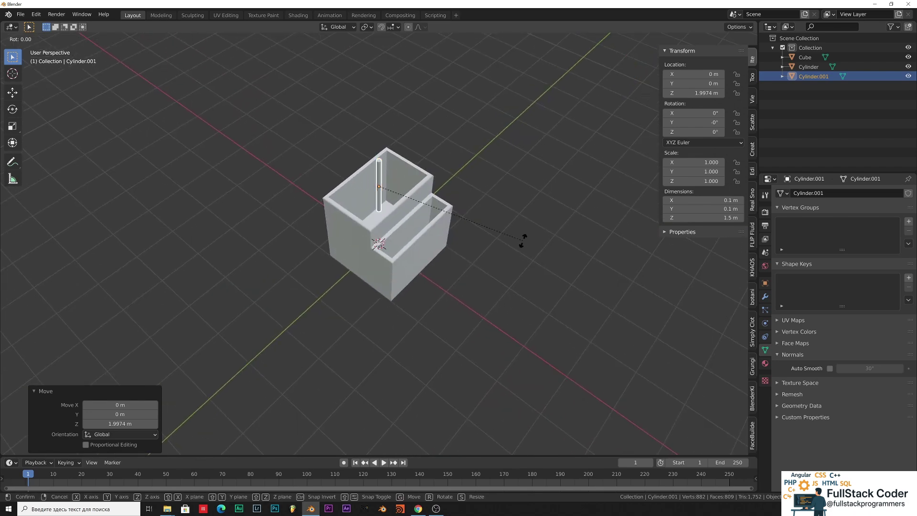
pyautogui.press('y')
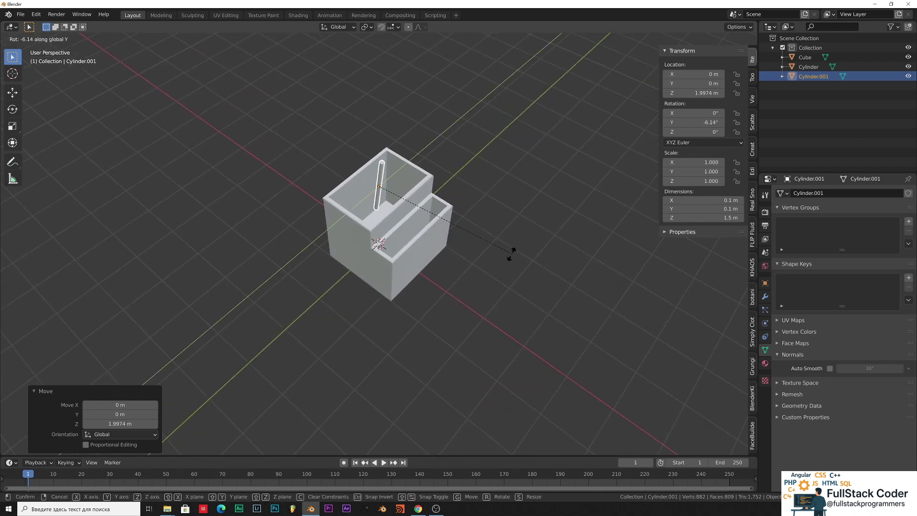
pyautogui.write('x17')
pyautogui.press('Return')
pyautogui.moveTo(531, 88); pyautogui.dragTo(452, 151, button='middle')
pyautogui.press('g')
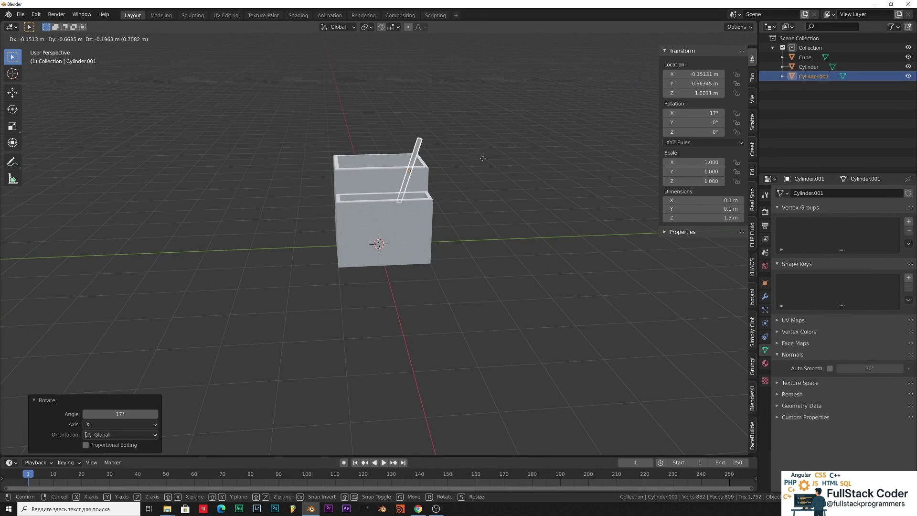
pyautogui.click(461, 171)
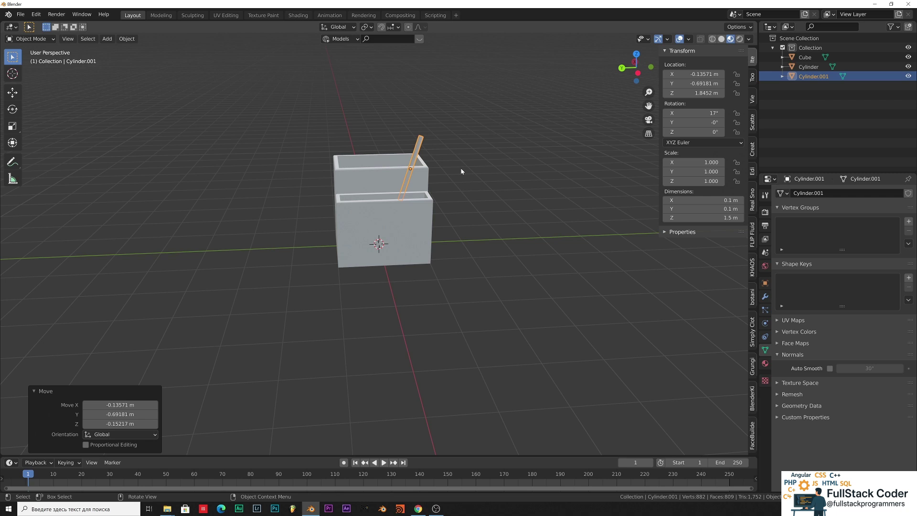
# Duplicate the tilted stick and shift the copy along X to about -0.96 m.
pyautogui.hotkey('shift', 'd')
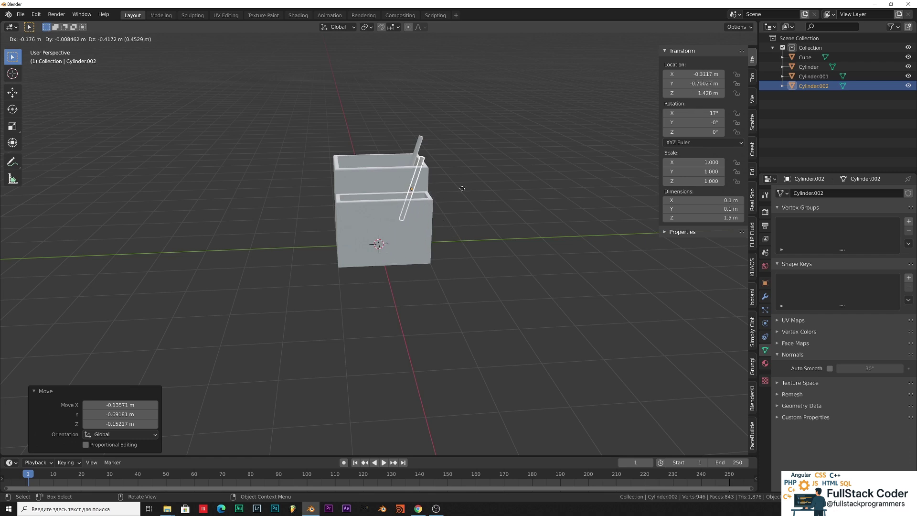
pyautogui.press('x')
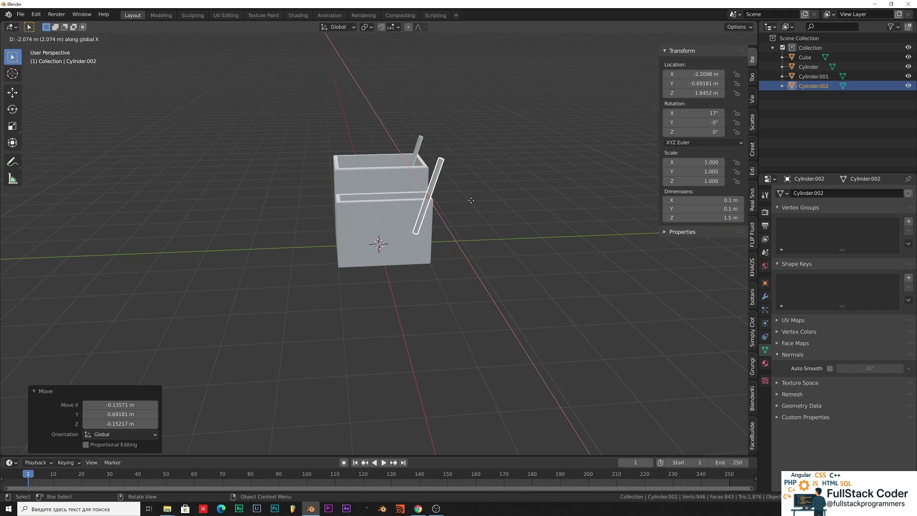
pyautogui.click(463, 198)
pyautogui.moveTo(514, 199); pyautogui.dragTo(431, 249, button='middle')
pyautogui.press('g')
pyautogui.press('x')
pyautogui.click(474, 242)
# Rotate the duplicated stick about -15.7° around the X axis so it stands nearly upright.
pyautogui.moveTo(474, 246); pyautogui.dragTo(563, 199, button='middle')
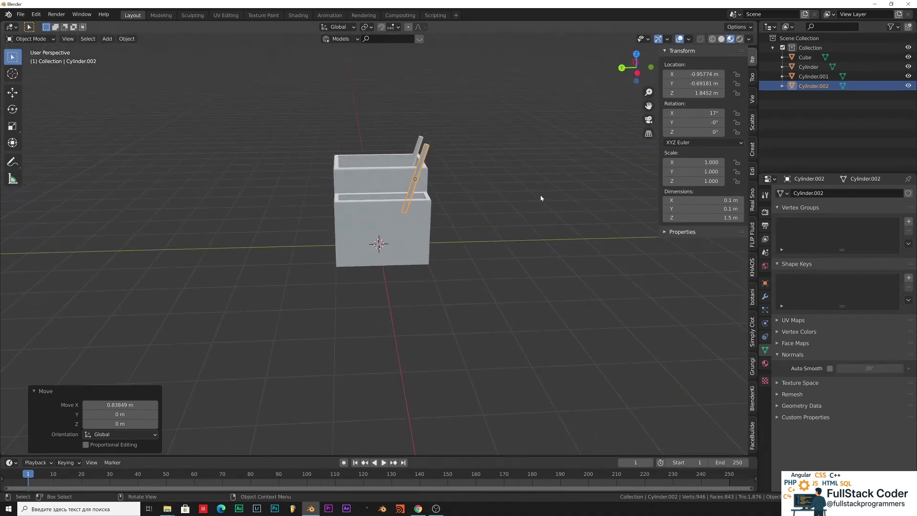
pyautogui.press('r')
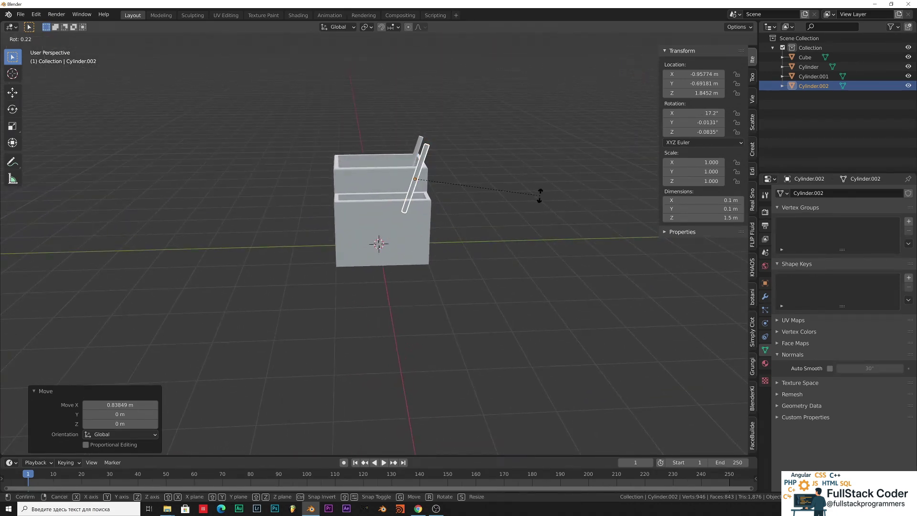
pyautogui.press('x')
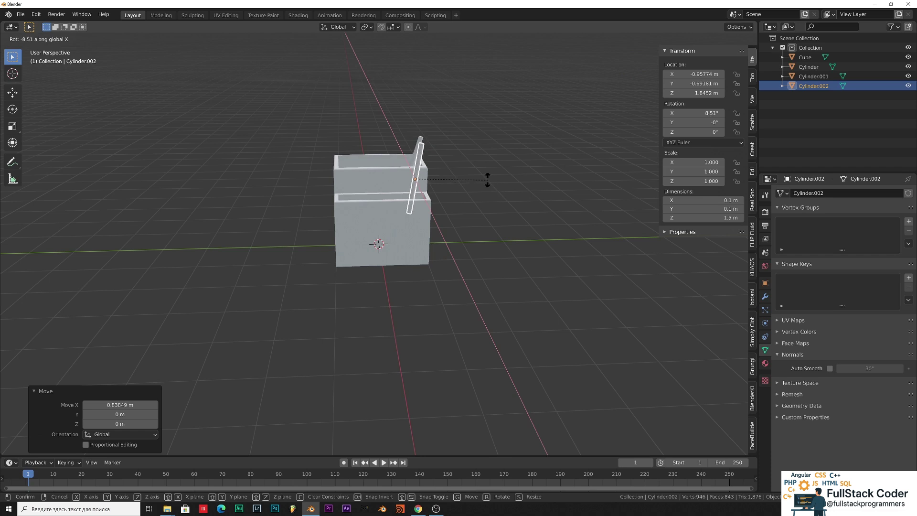
pyautogui.click(480, 180)
# Lower the upright stick about 0.84 m and shift it about -0.16 m along Y into the lower compartment, then deselect it.
pyautogui.press('g')
pyautogui.press('z')
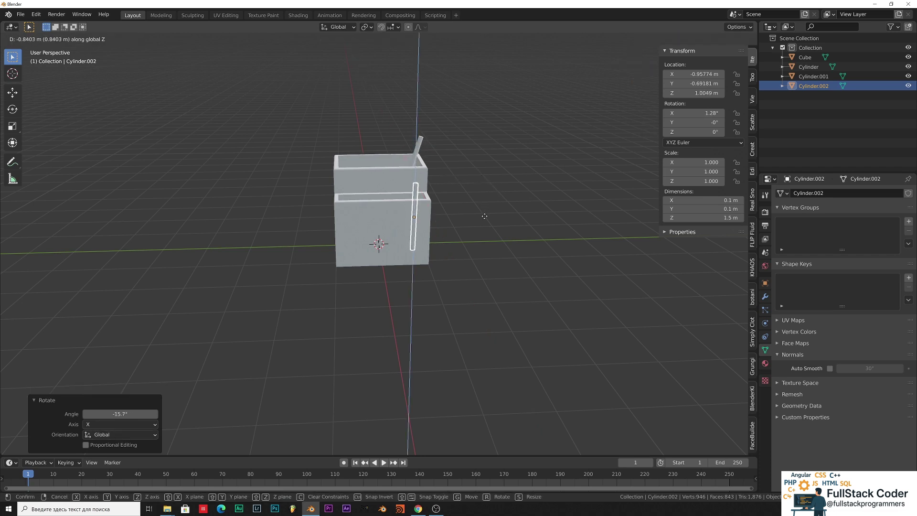
pyautogui.click(484, 216)
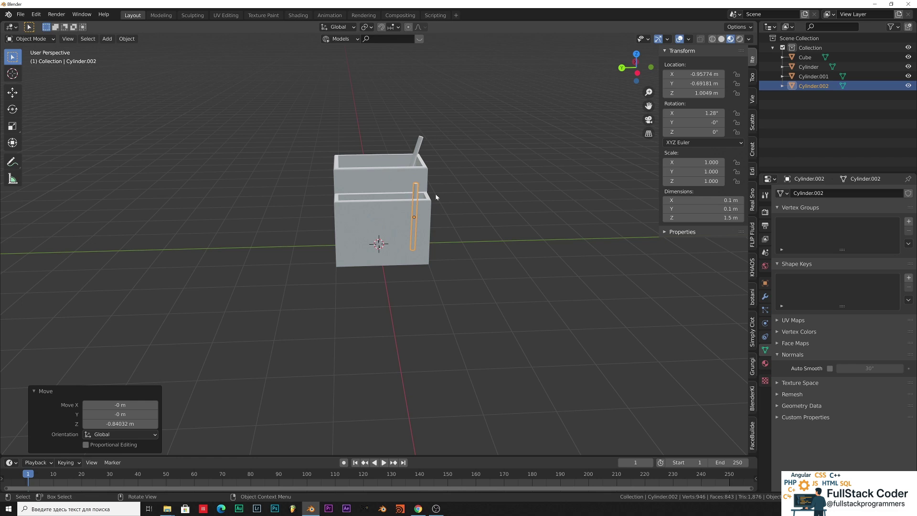
pyautogui.press('g')
pyautogui.press('y')
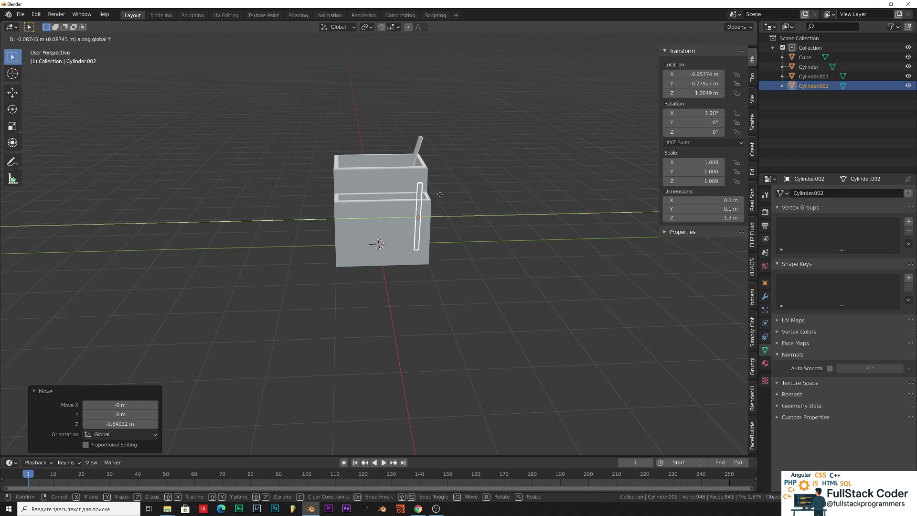
pyautogui.click(443, 195)
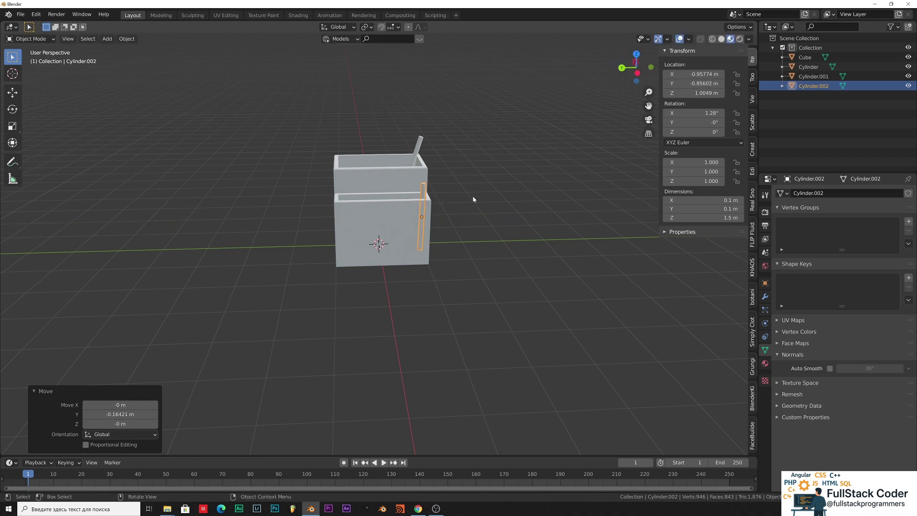
pyautogui.hotkey('ctrl', 'z')
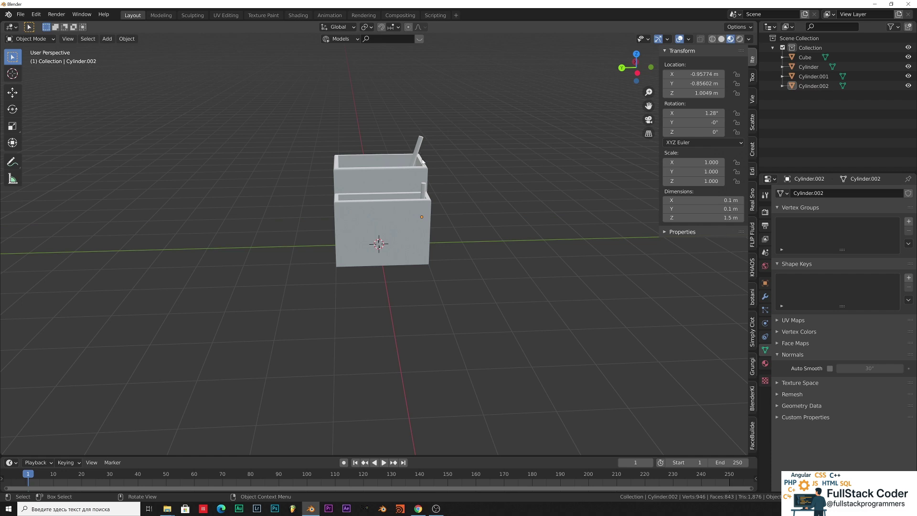
# Duplicate the lower compartment's stick with an offset of about 0.25 m along Y and tilt the copy about -14.2° around Y.
pyautogui.click(423, 192)
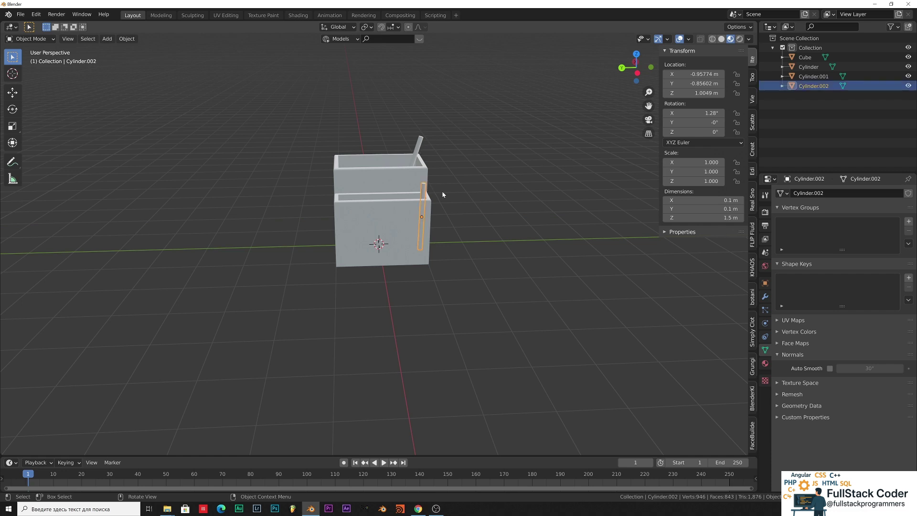
pyautogui.hotkey('shift', 'd')
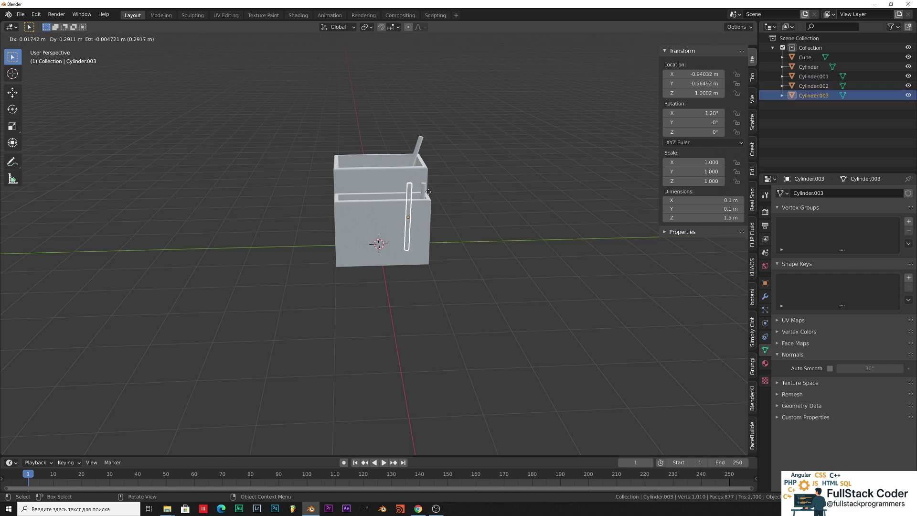
pyautogui.click(430, 192)
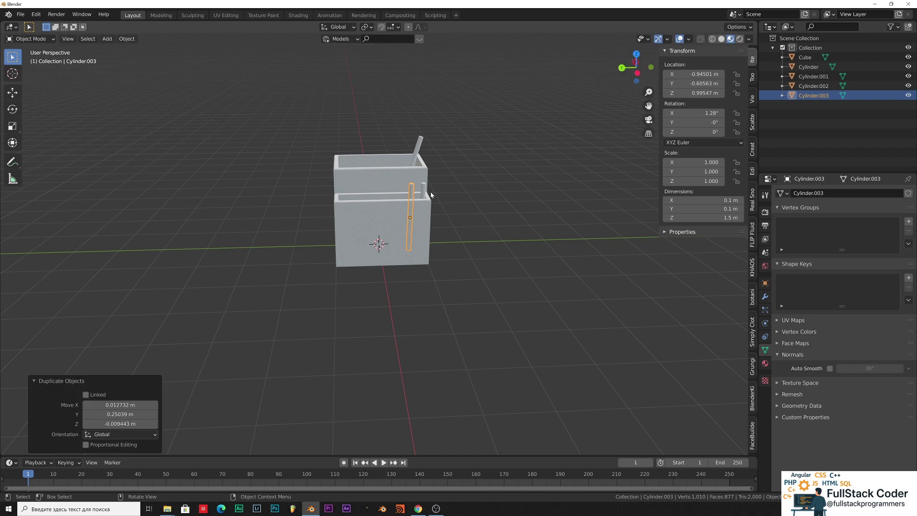
pyautogui.press('r')
pyautogui.press('y')
pyautogui.click(442, 192)
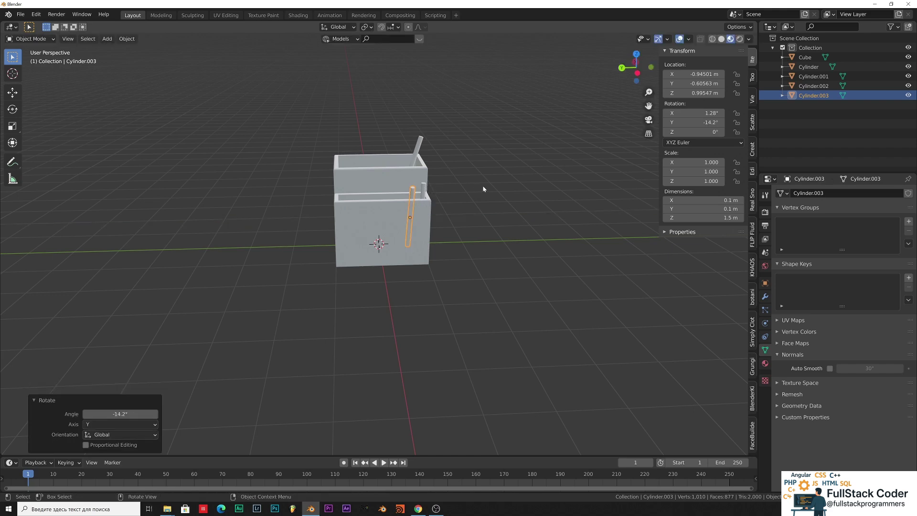
pyautogui.click(486, 190)
# Duplicate the tall compartment's tilted stick and place the copy about 0.41 m further along Y.
pyautogui.moveTo(497, 205); pyautogui.dragTo(479, 221, button='middle')
pyautogui.click(416, 176)
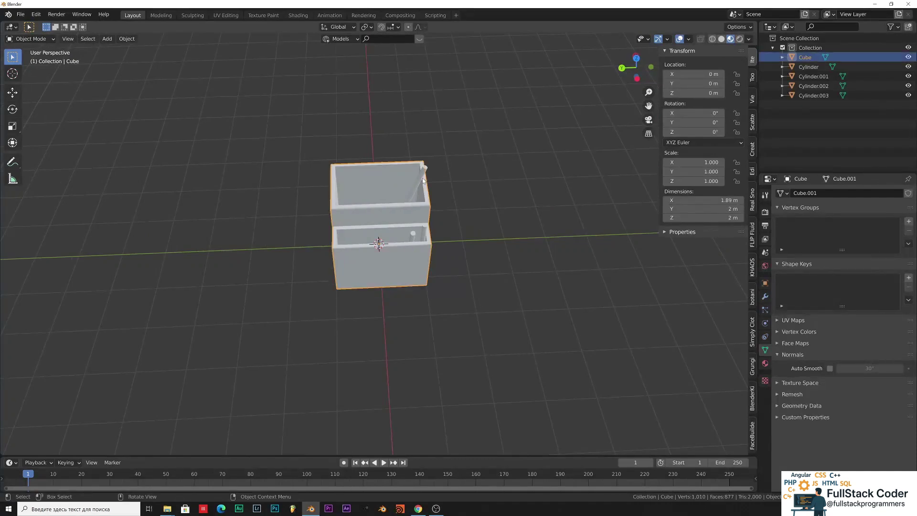
pyautogui.click(421, 184)
pyautogui.hotkey('shift', 'd')
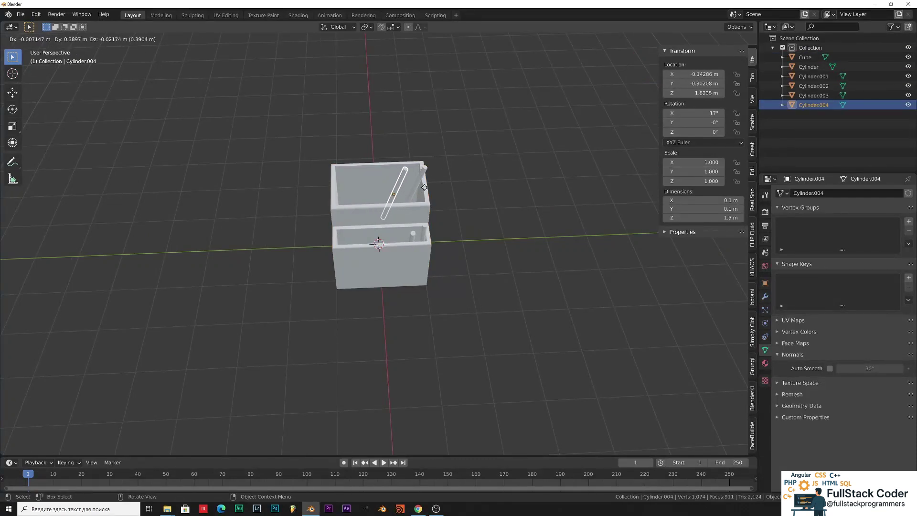
pyautogui.click(425, 188)
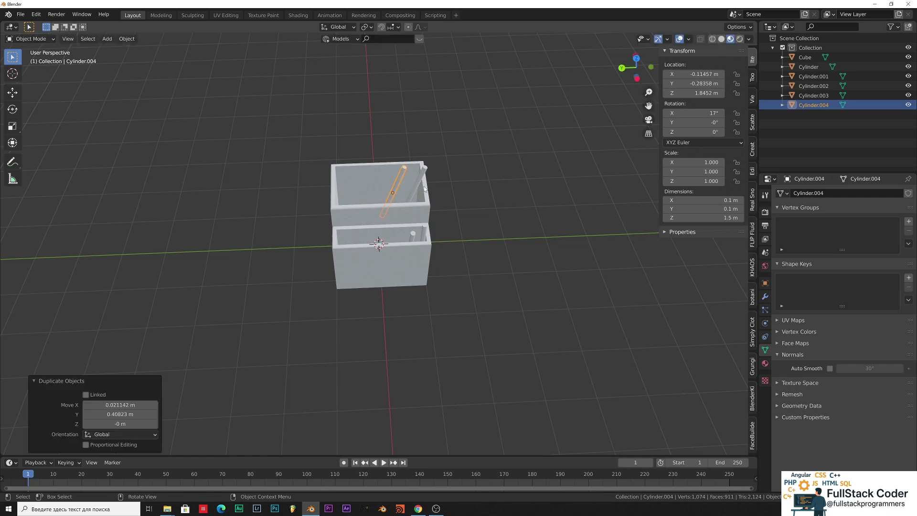
# Tilt the tall compartment's second stick about -44.6° around the Y axis and deselect it.
pyautogui.press('r')
pyautogui.press('x')
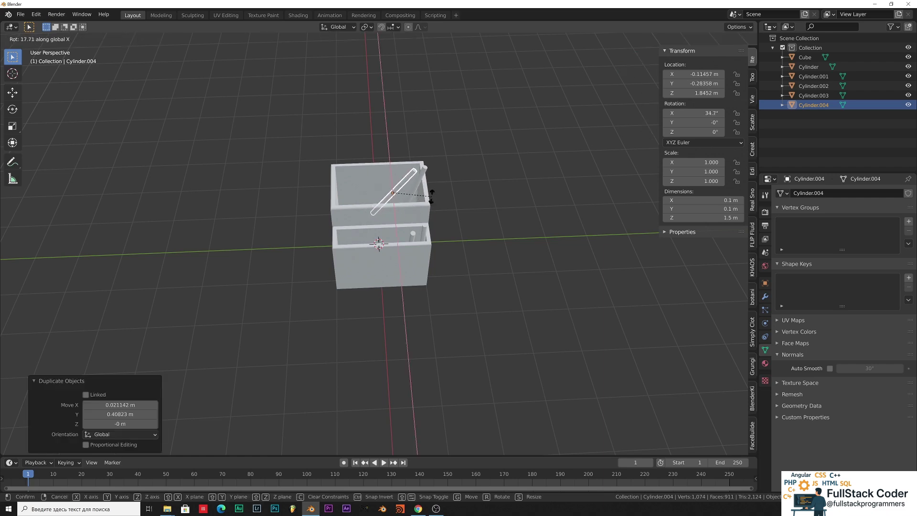
pyautogui.press('y')
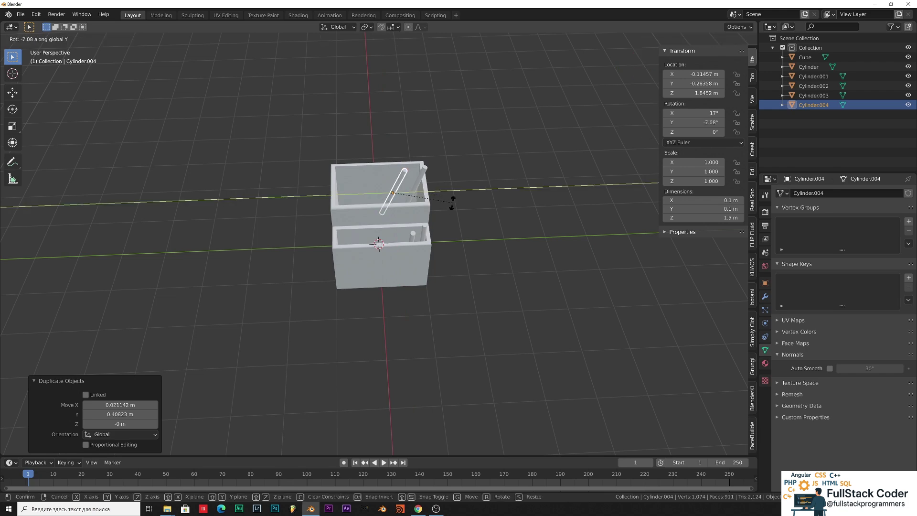
pyautogui.click(439, 245)
pyautogui.moveTo(440, 245); pyautogui.dragTo(471, 168, button='middle')
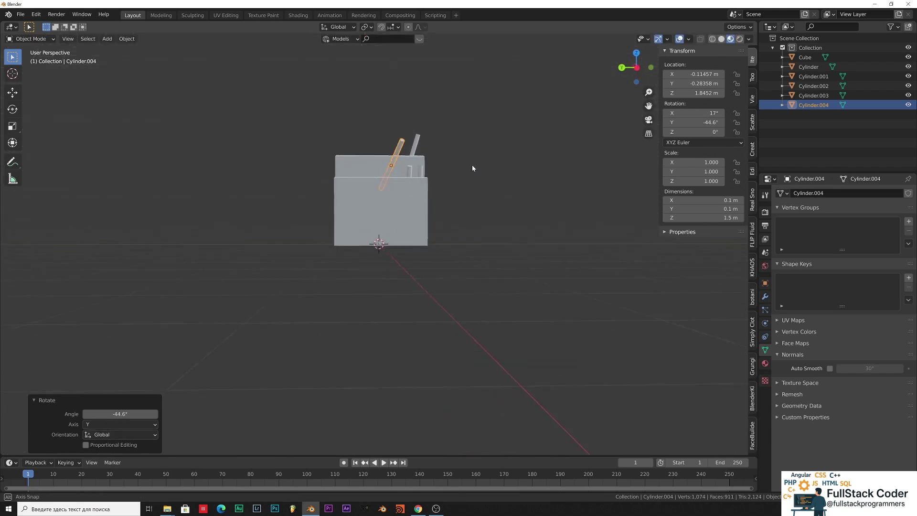
pyautogui.click(465, 176)
# Move the strongly tilted stick in the tall compartment about -0.2 m along X.
pyautogui.moveTo(487, 219); pyautogui.dragTo(488, 198, button='middle')
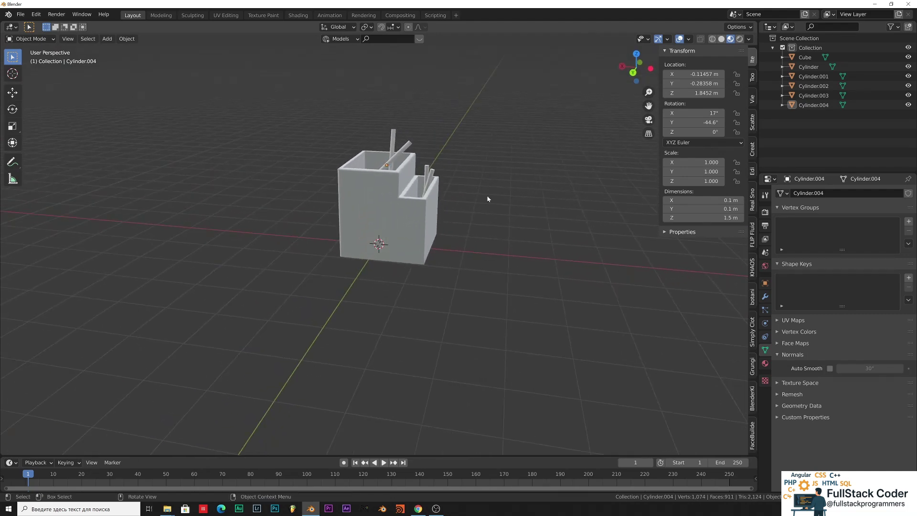
pyautogui.click(396, 157)
pyautogui.press('g')
pyautogui.press('x')
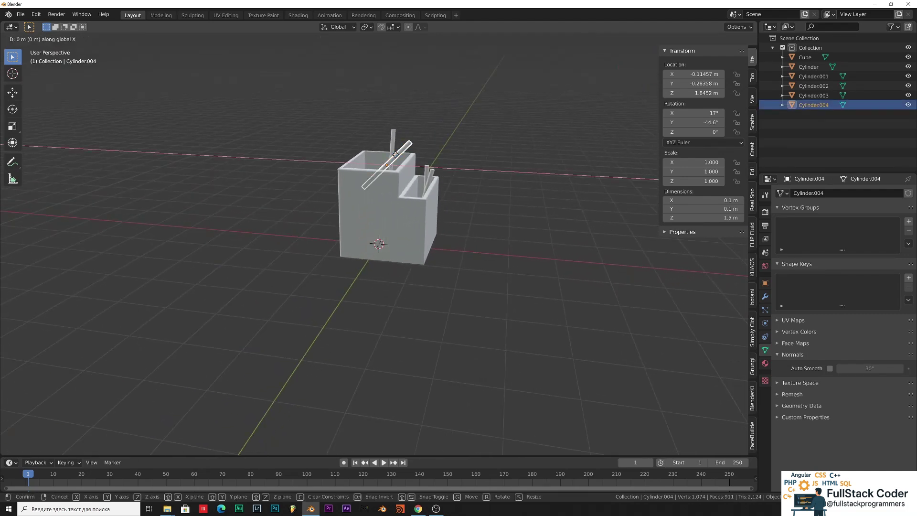
pyautogui.click(404, 155)
pyautogui.moveTo(523, 201)
pyautogui.mouseDown(button='middle')
pyautogui.moveTo(422, 284)
pyautogui.moveTo(446, 188)
pyautogui.moveTo(415, 184)
pyautogui.moveTo(366, 200)
pyautogui.moveTo(536, 196)
pyautogui.mouseUp(button='middle')
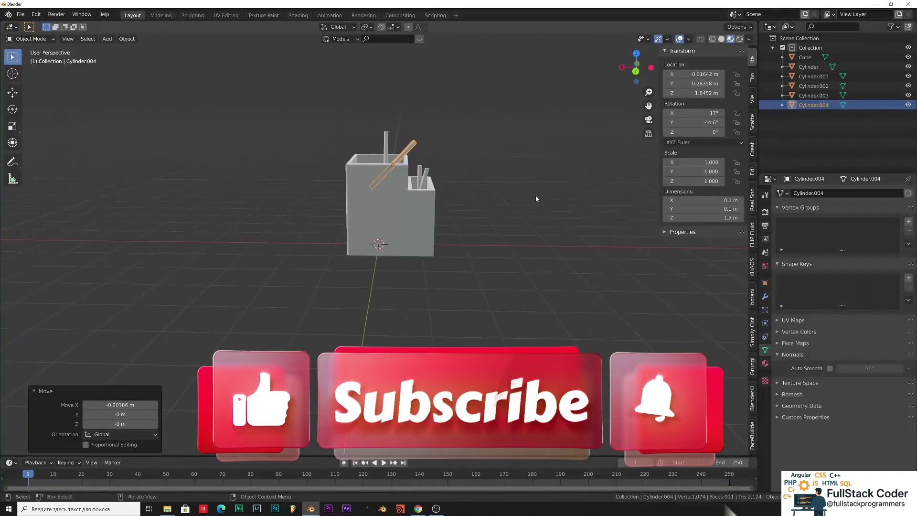
pyautogui.scroll(-10, 537, 191)
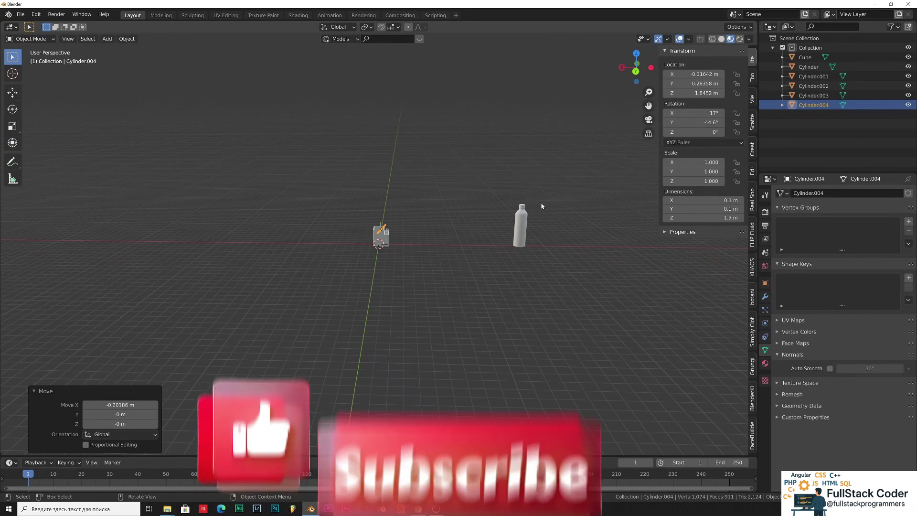
pyautogui.scroll(5, 514, 239)
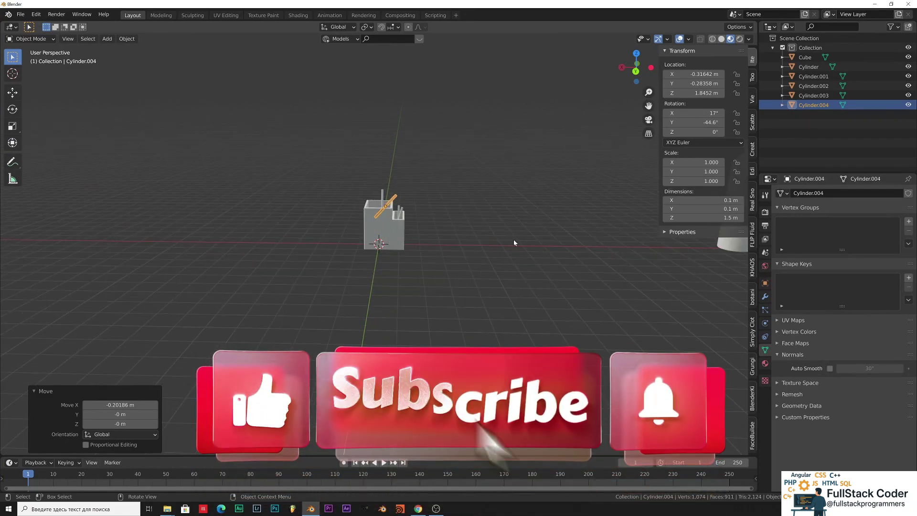